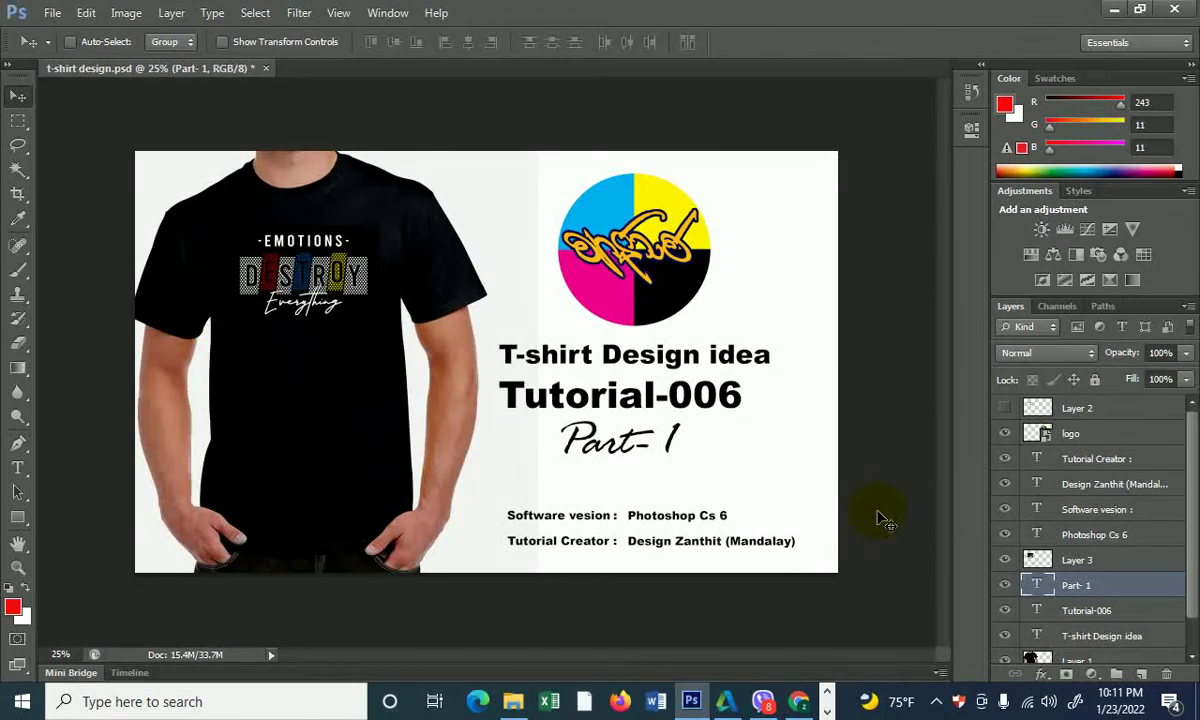
- Look over the finished T-shirt design and tutorial title in the reference image
scroll(525, 460, "up", 1)
scroll(383, 351, "up", 1)
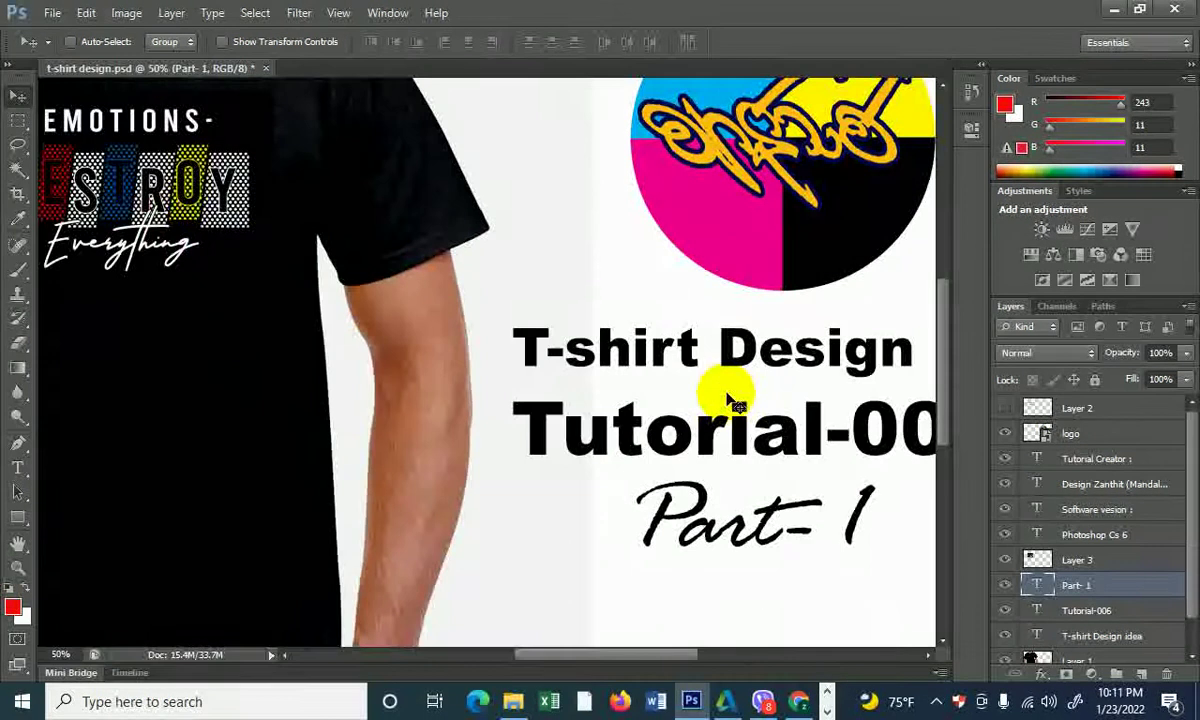
left_click_drag(729, 396, 513, 375)
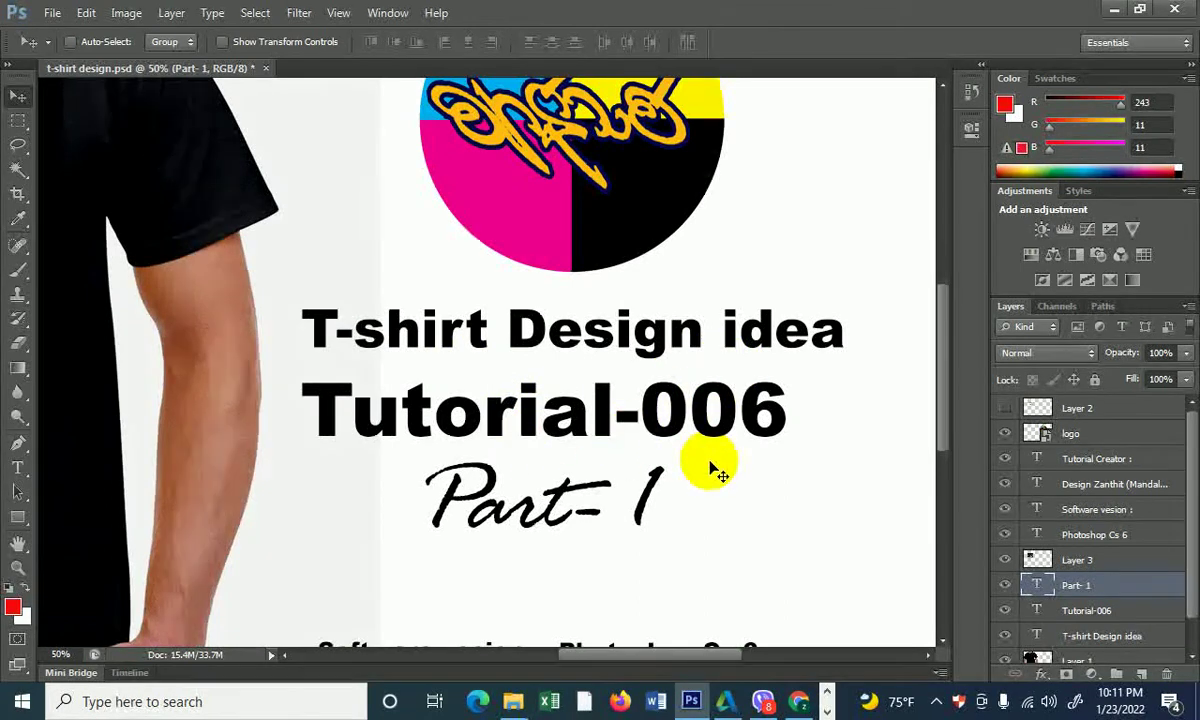
key("ctrl+minus")
left_click_drag(274, 332, 670, 425)
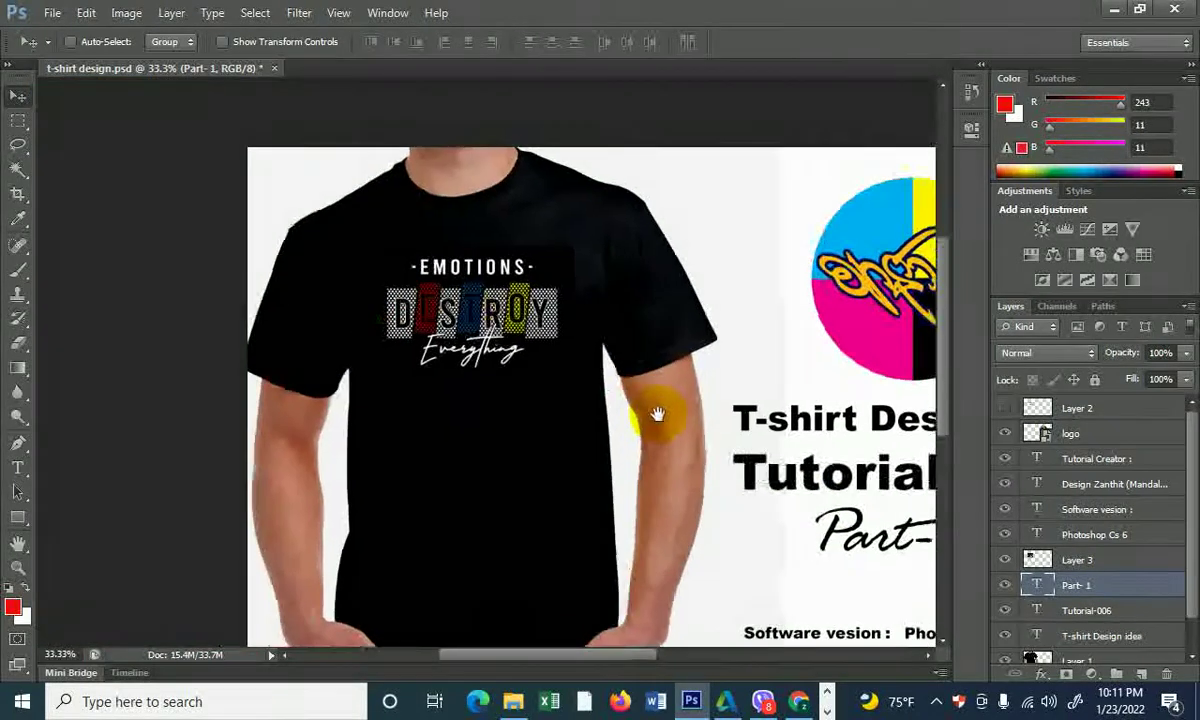
key("ctrl+plus")
key("ctrl+plus")
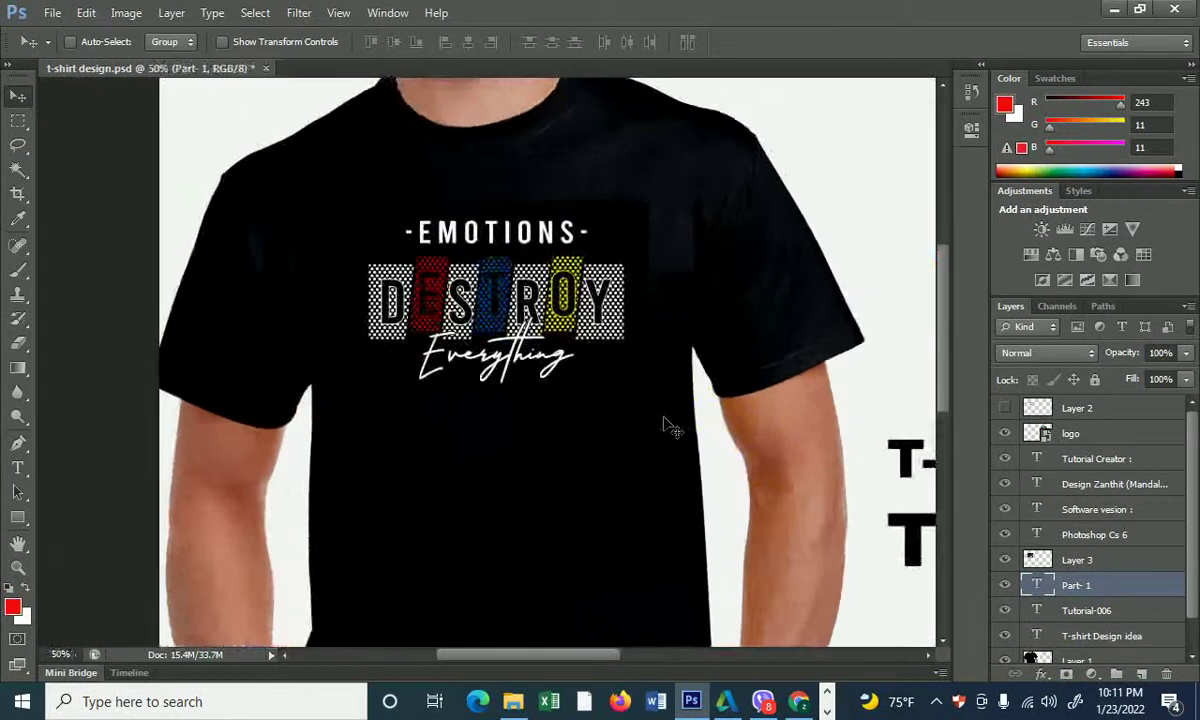
left_click_drag(660, 432, 599, 443)
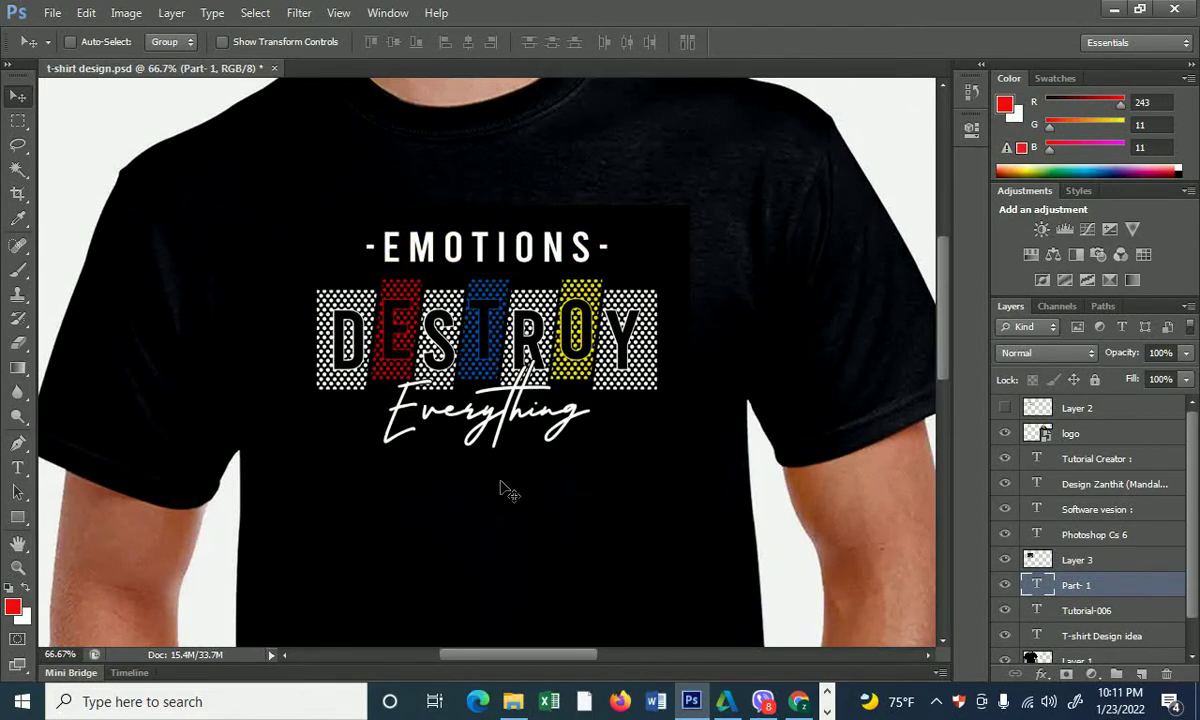
key("ctrl+minus")
key("ctrl+minus")
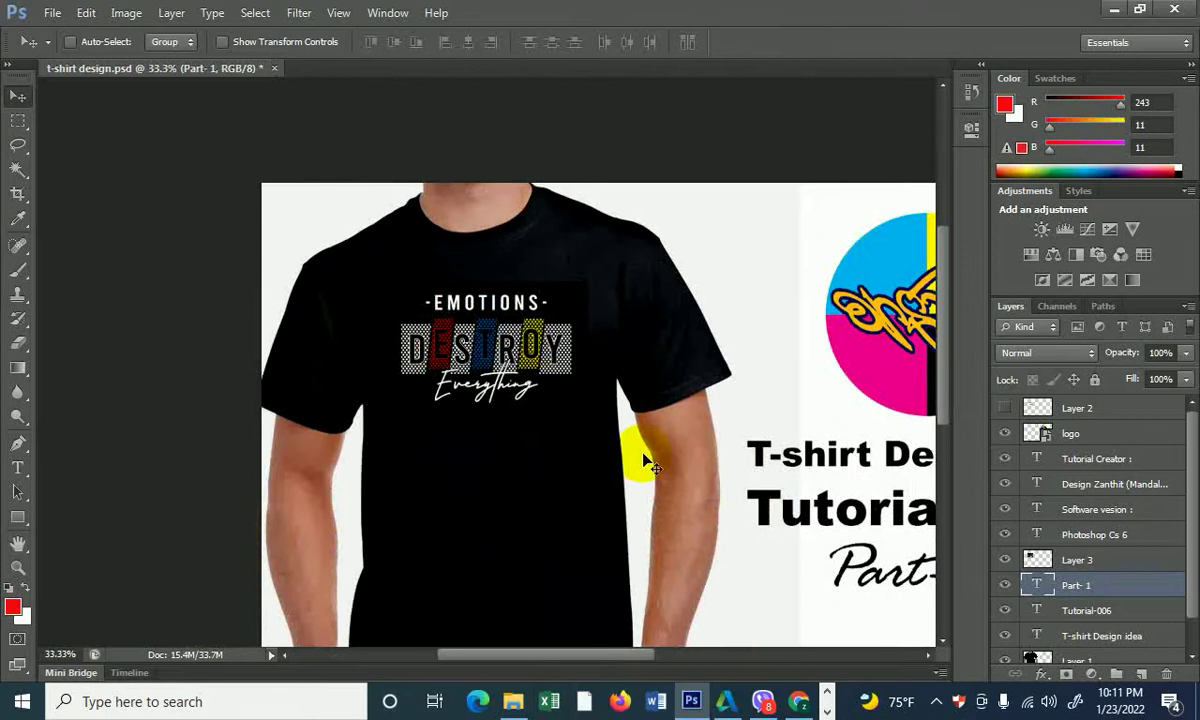
left_click_drag(643, 460, 543, 468)
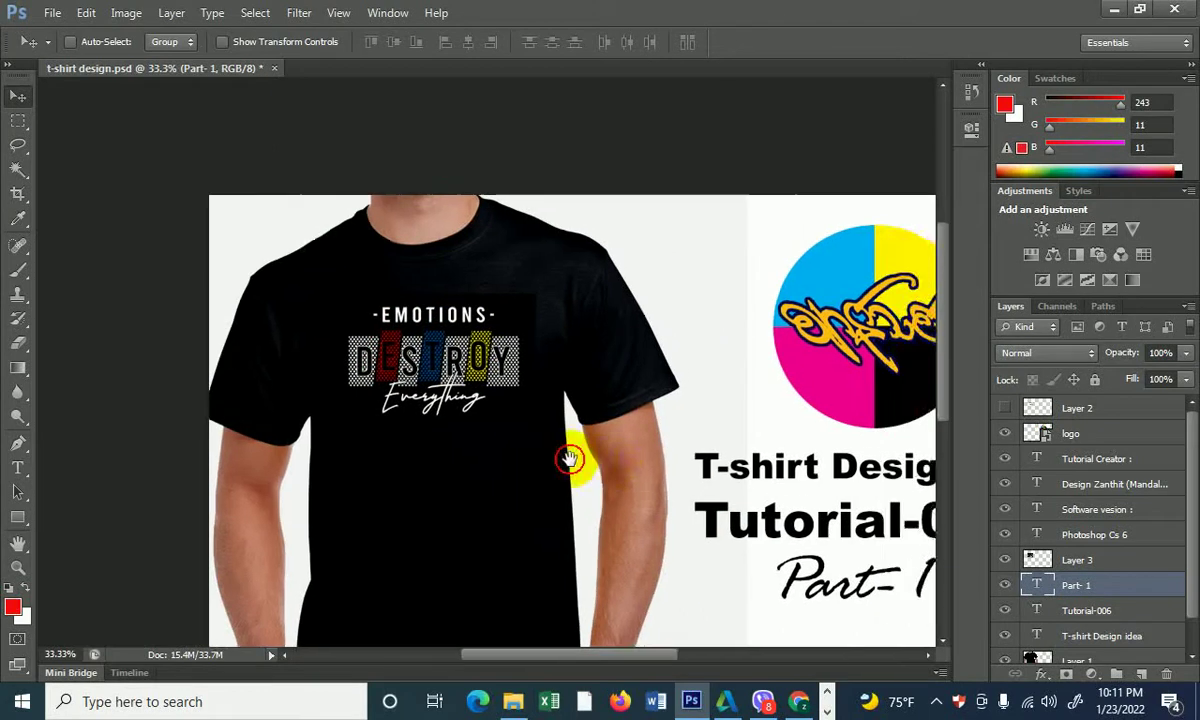
- Create an 11 × 8 inch, 300 ppi document and fill its background solid black
left_click(52, 13)
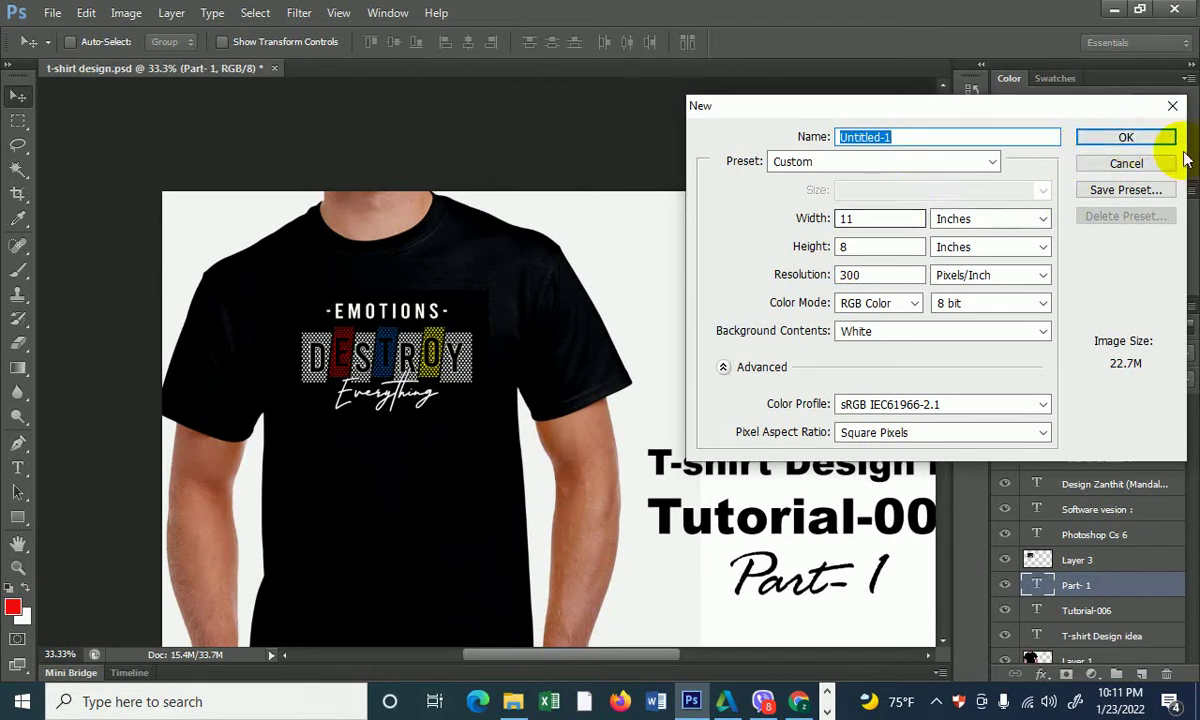
left_click(1142, 136)
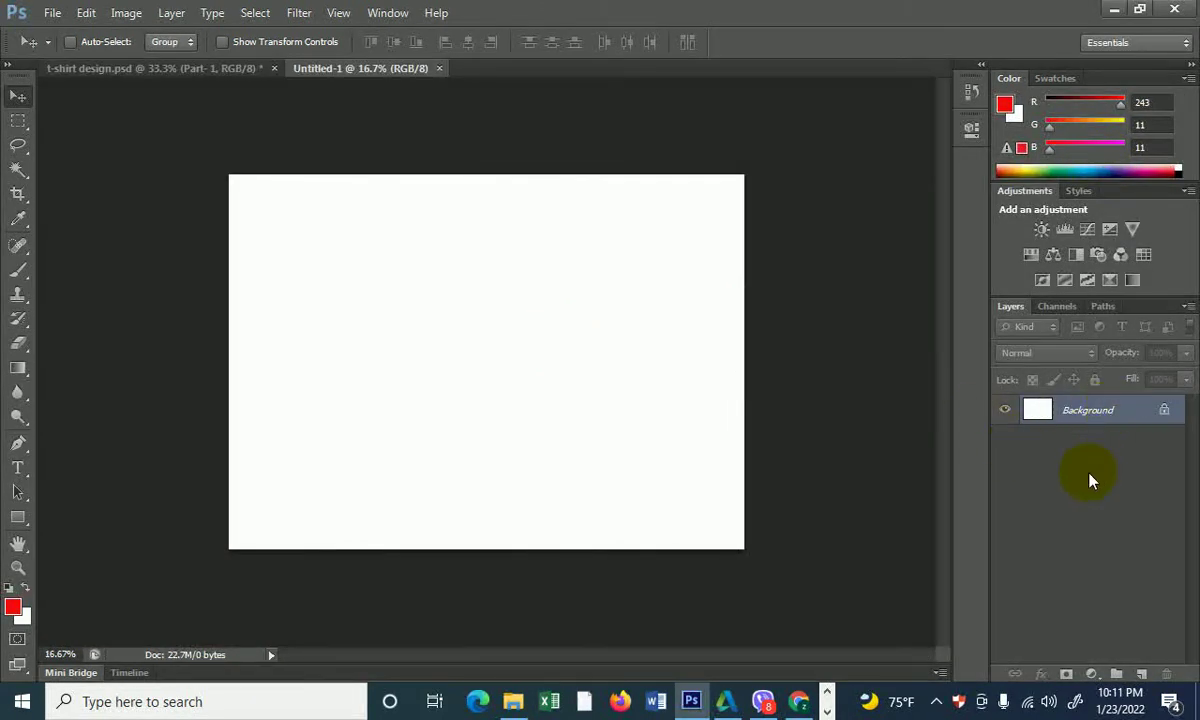
left_click(13, 588)
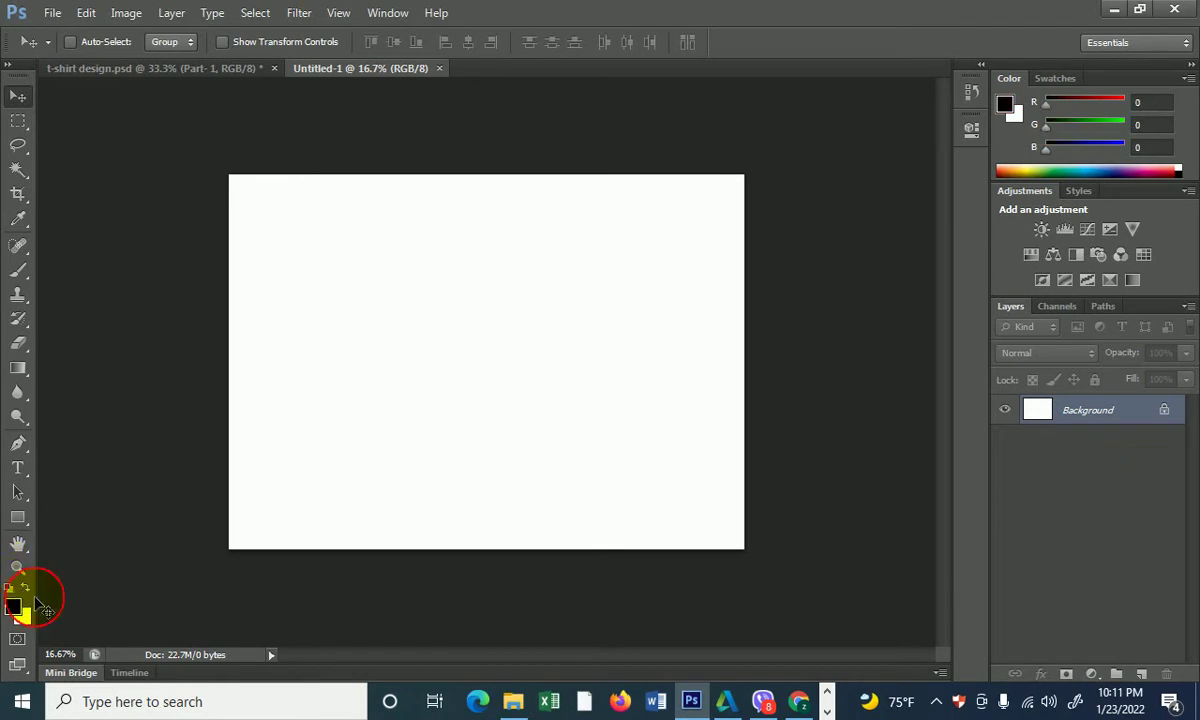
key("alt+BackSpace")
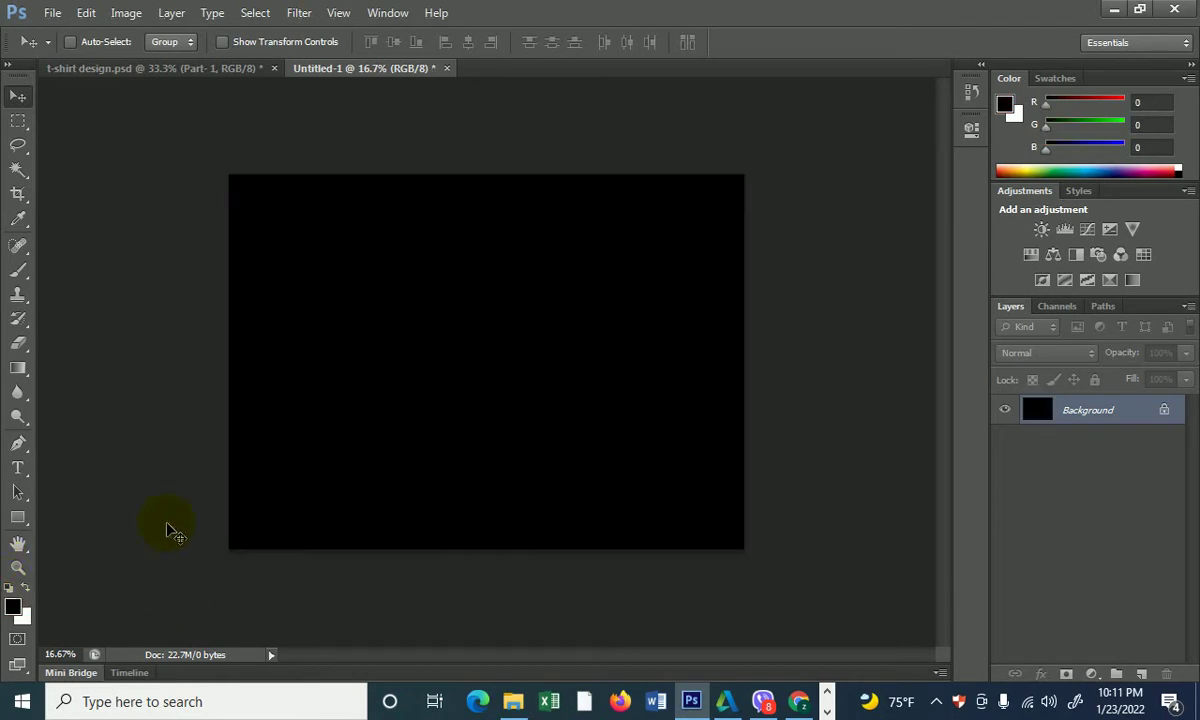
- On a new Layer 1, fill a wide upper-middle rectangle with grey #9b9a9a, then deselect
left_click(18, 120)
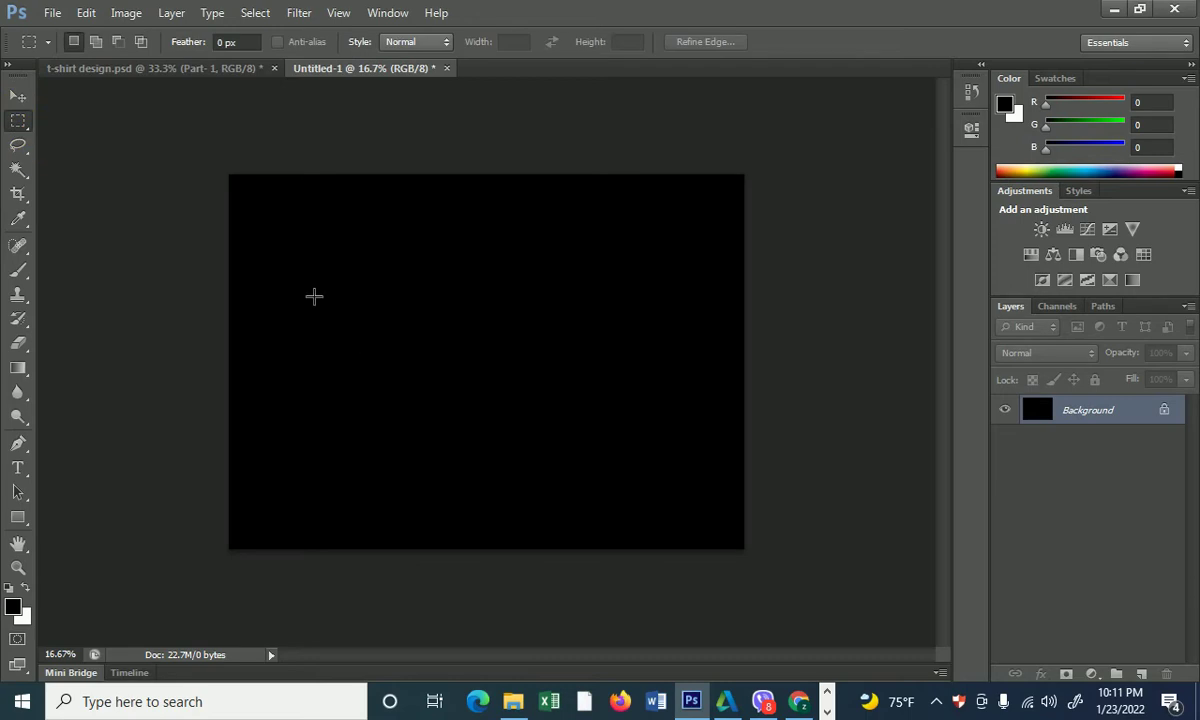
mouse_move(260, 253)
left_mouse_down()
mouse_move(706, 445)
mouse_move(714, 421)
left_mouse_up()
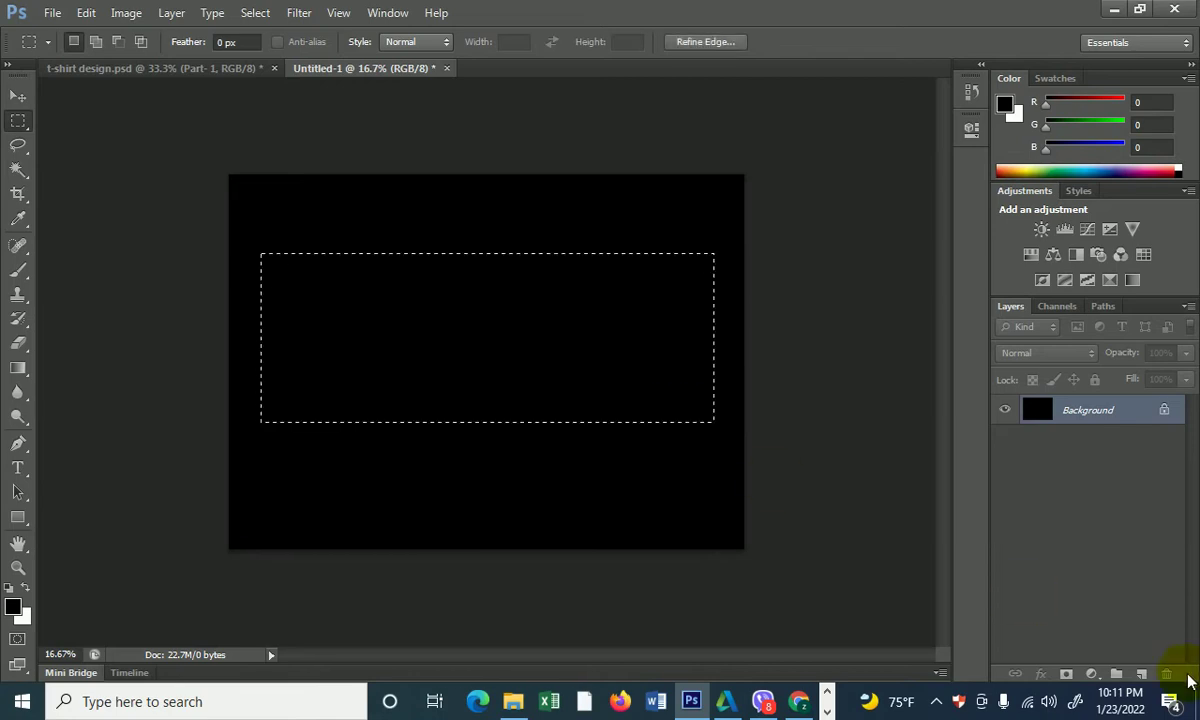
left_click(1143, 676)
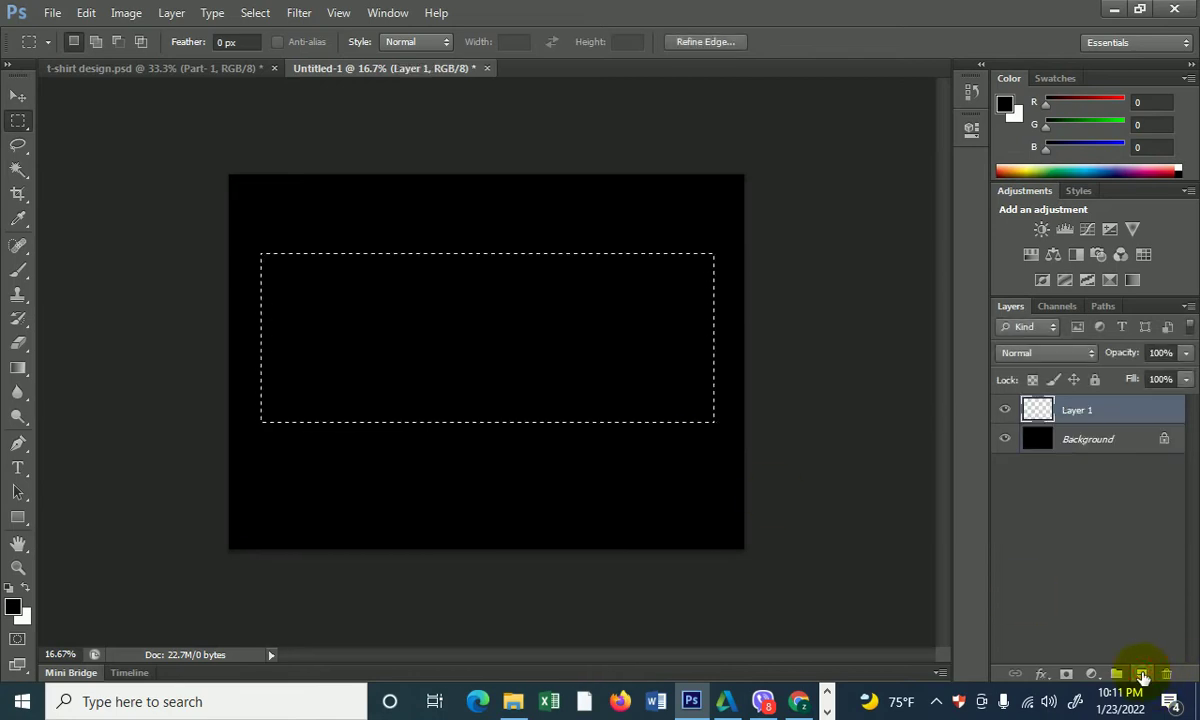
left_click(13, 606)
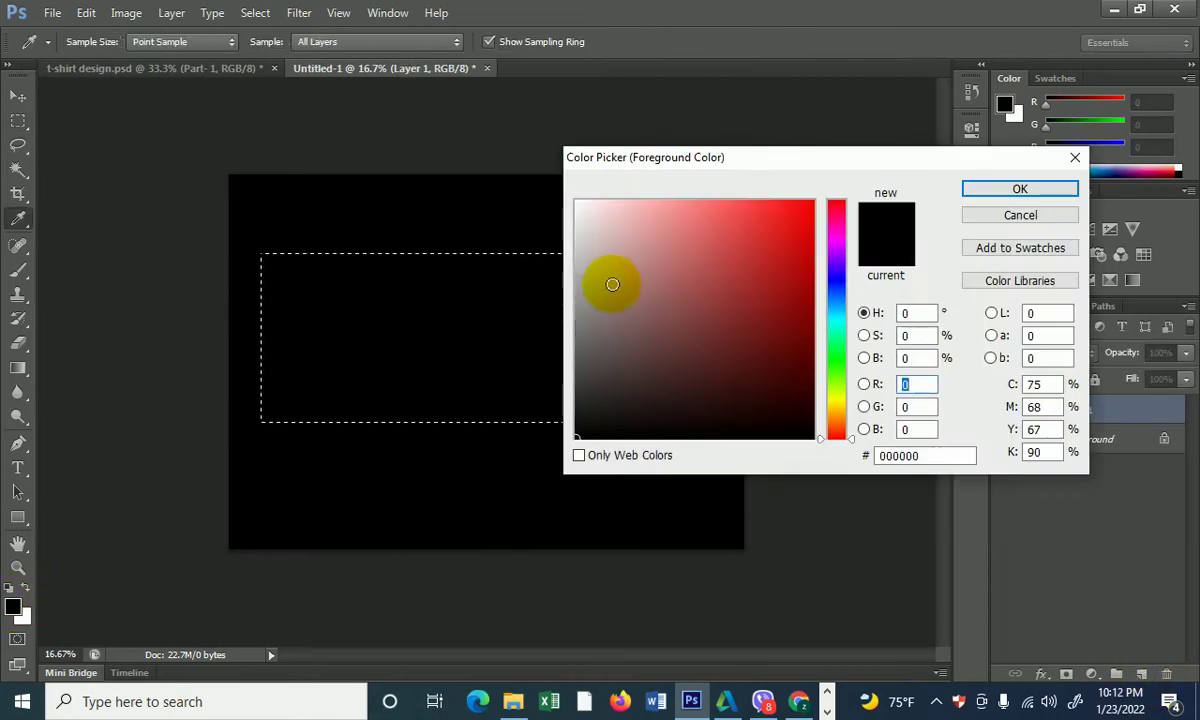
left_click(577, 292)
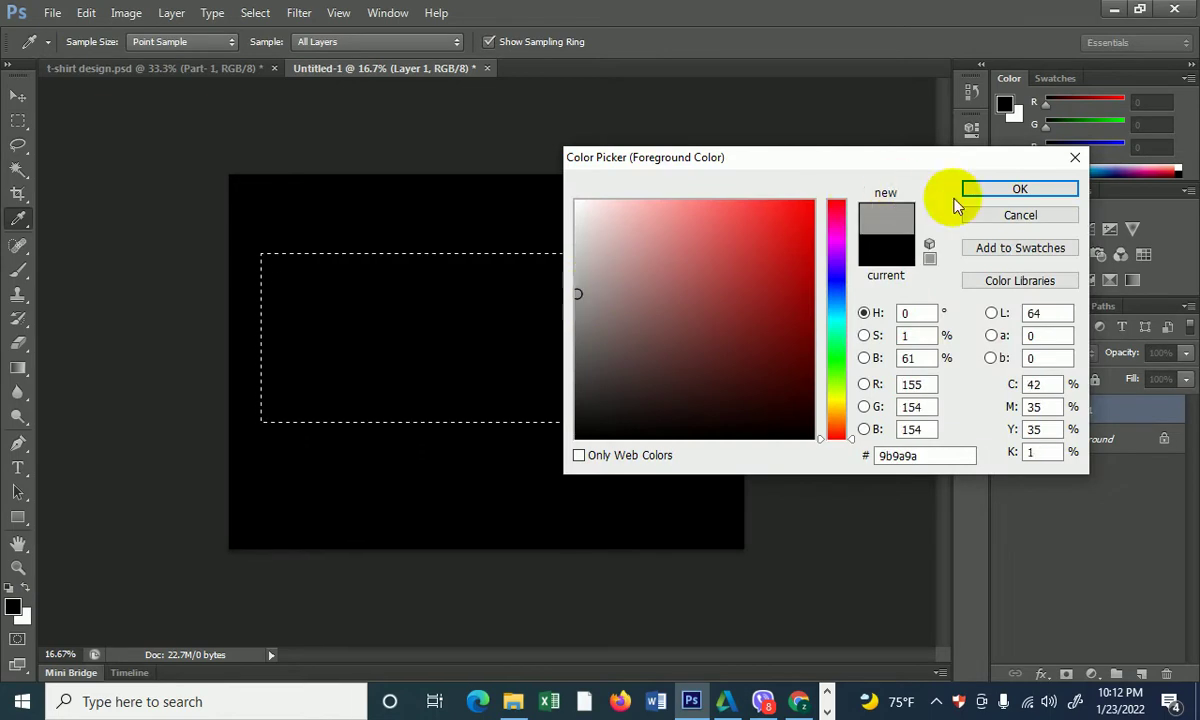
left_click(985, 193)
key("alt+BackSpace")
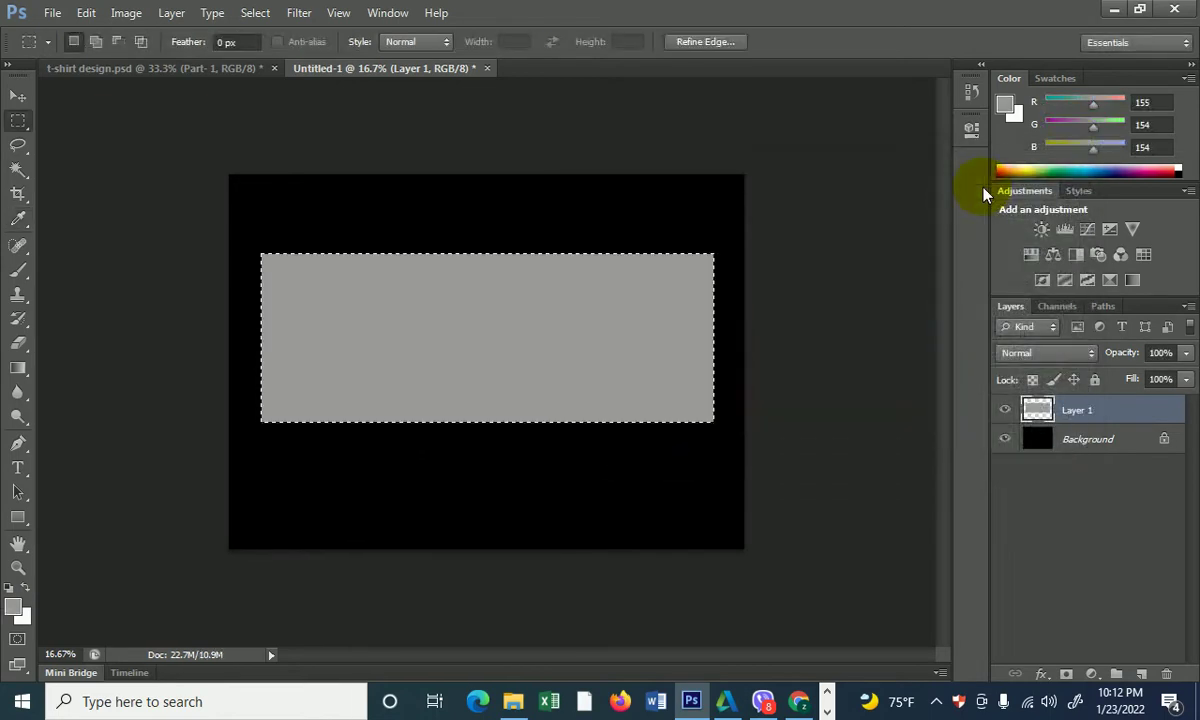
key("ctrl+d")
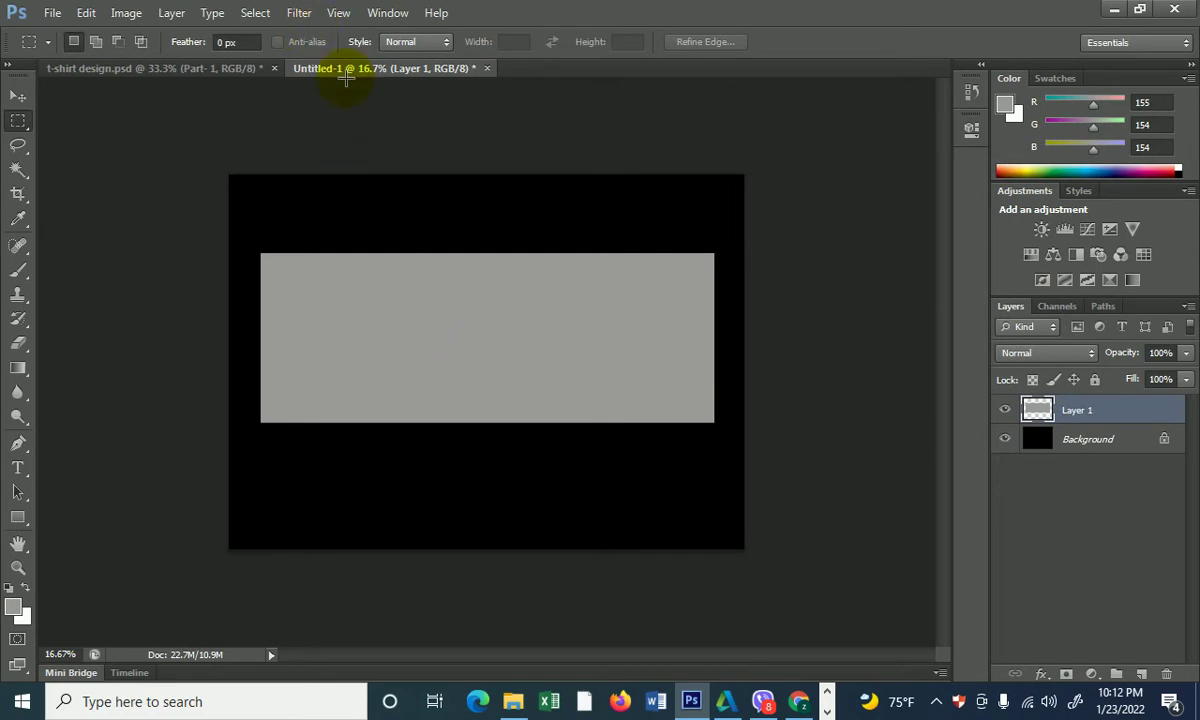
- Apply Color Halftone to Layer 1 with Max Radius 15 and all channel angles at 45
left_click(299, 18)
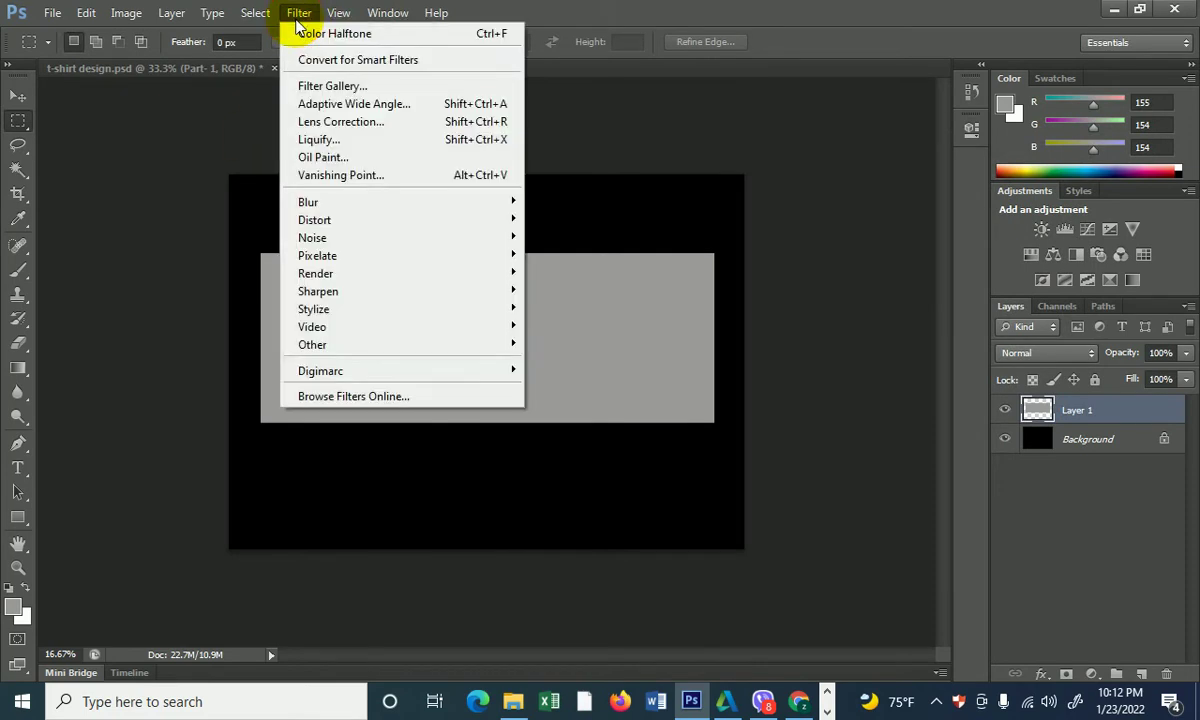
mouse_move(318, 256)
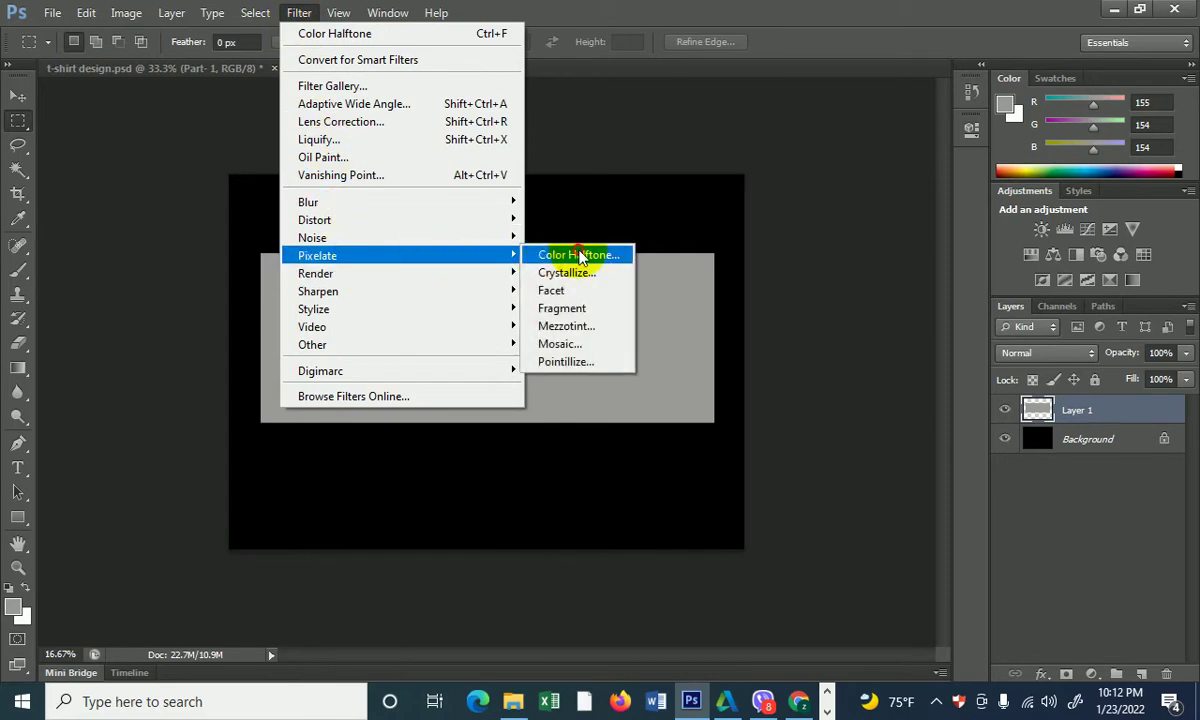
left_click(581, 257)
left_click_drag(589, 168, 812, 167)
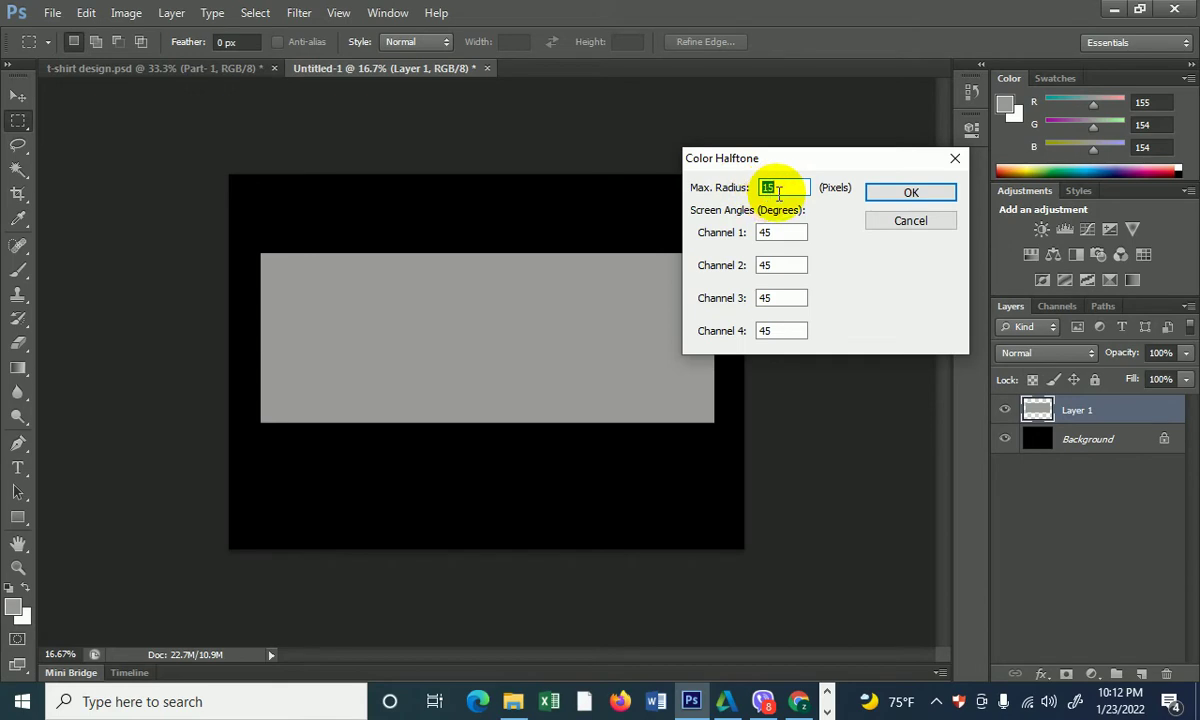
left_click(794, 233)
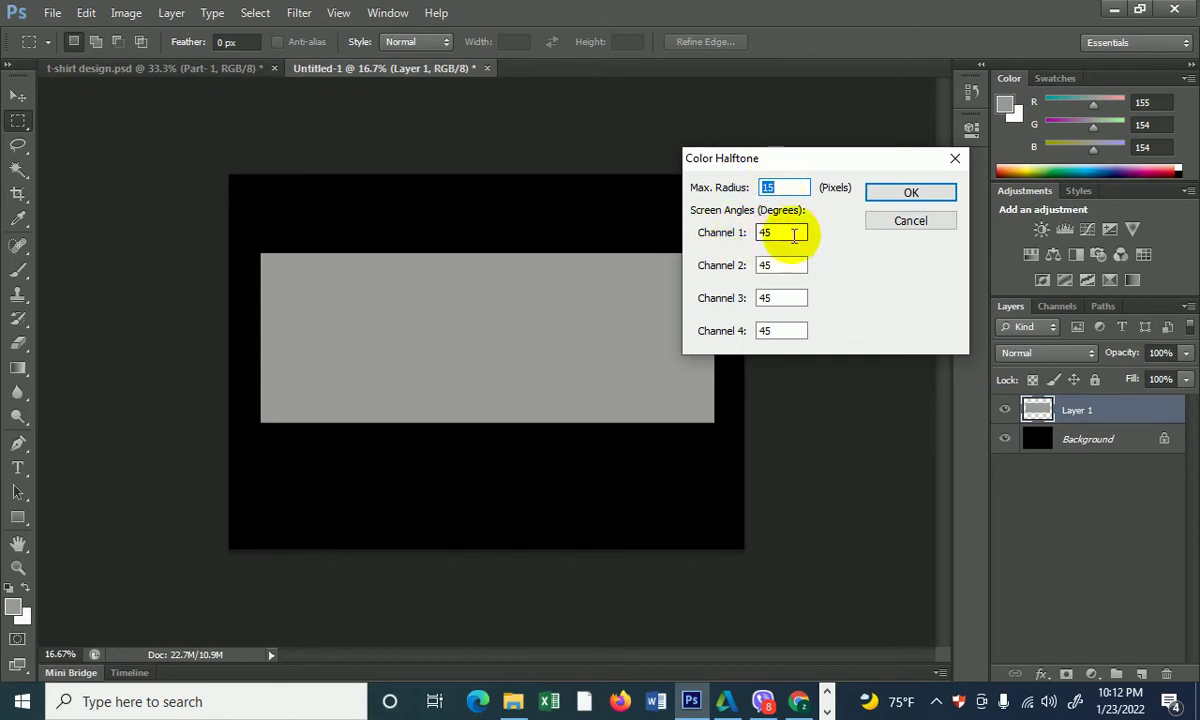
left_click(897, 194)
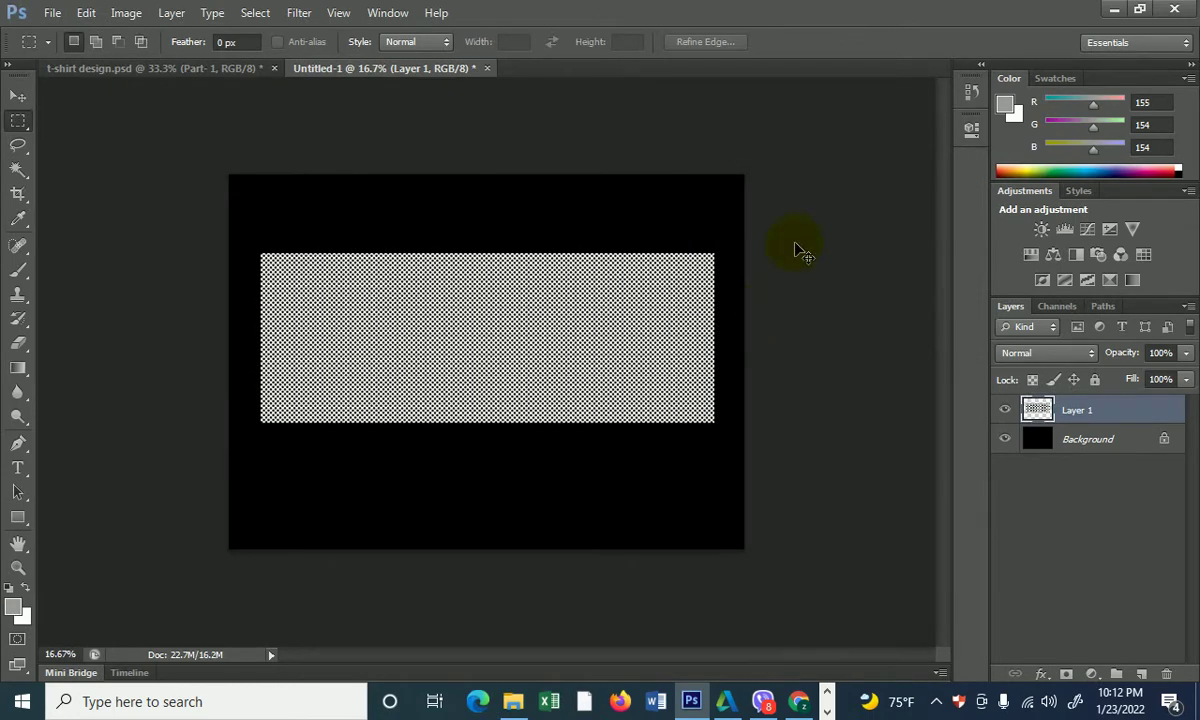
- Invert Layer 1's halftone so it shows white dots on black, inspecting the dots up close
key("ctrl+plus")
key("ctrl+plus")
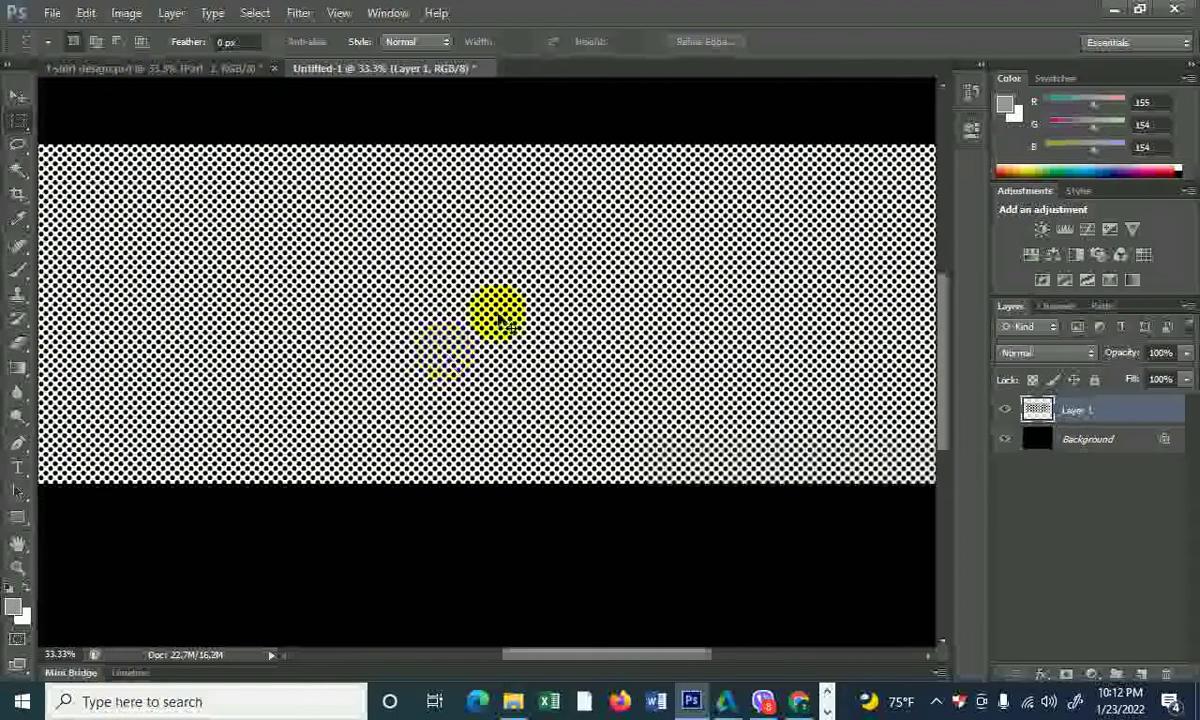
key("ctrl+plus")
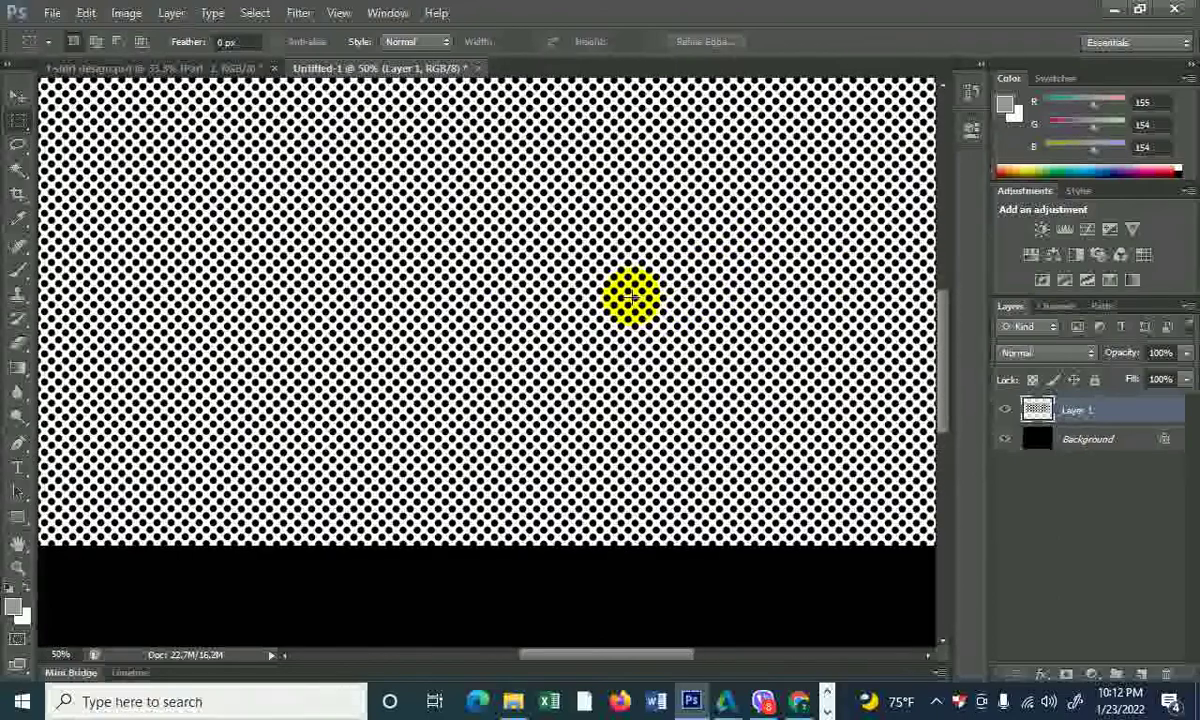
key("ctrl+minus")
key("ctrl+minus")
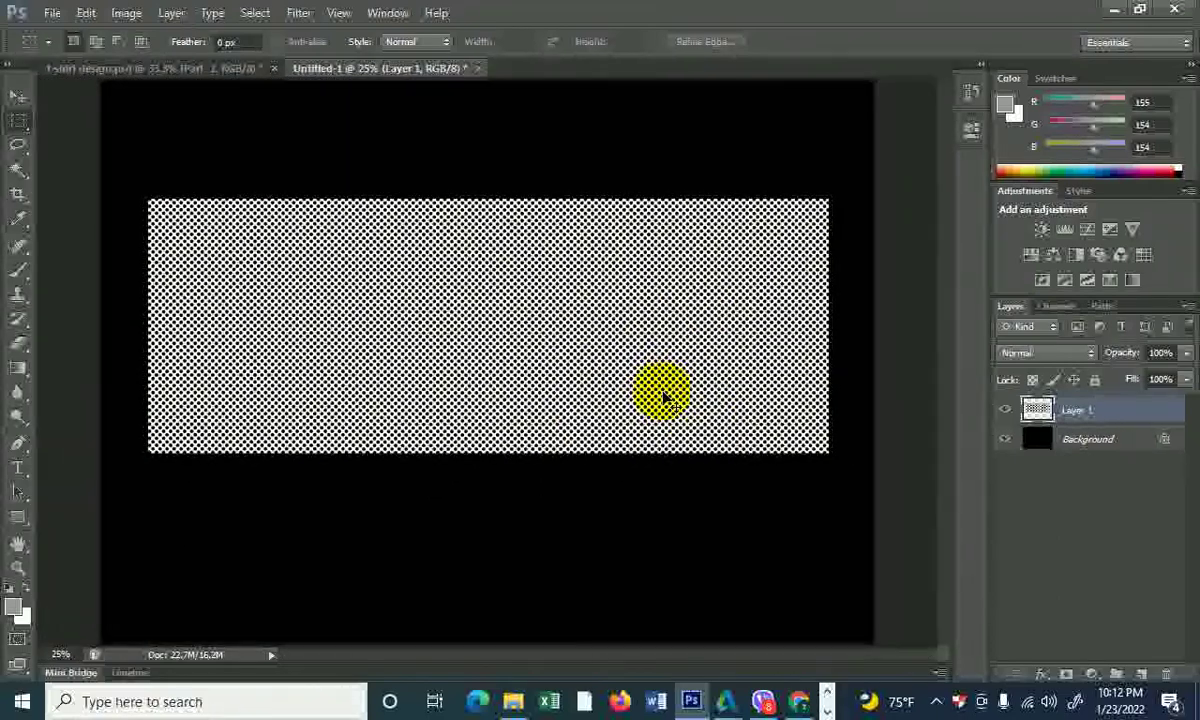
key("ctrl+plus")
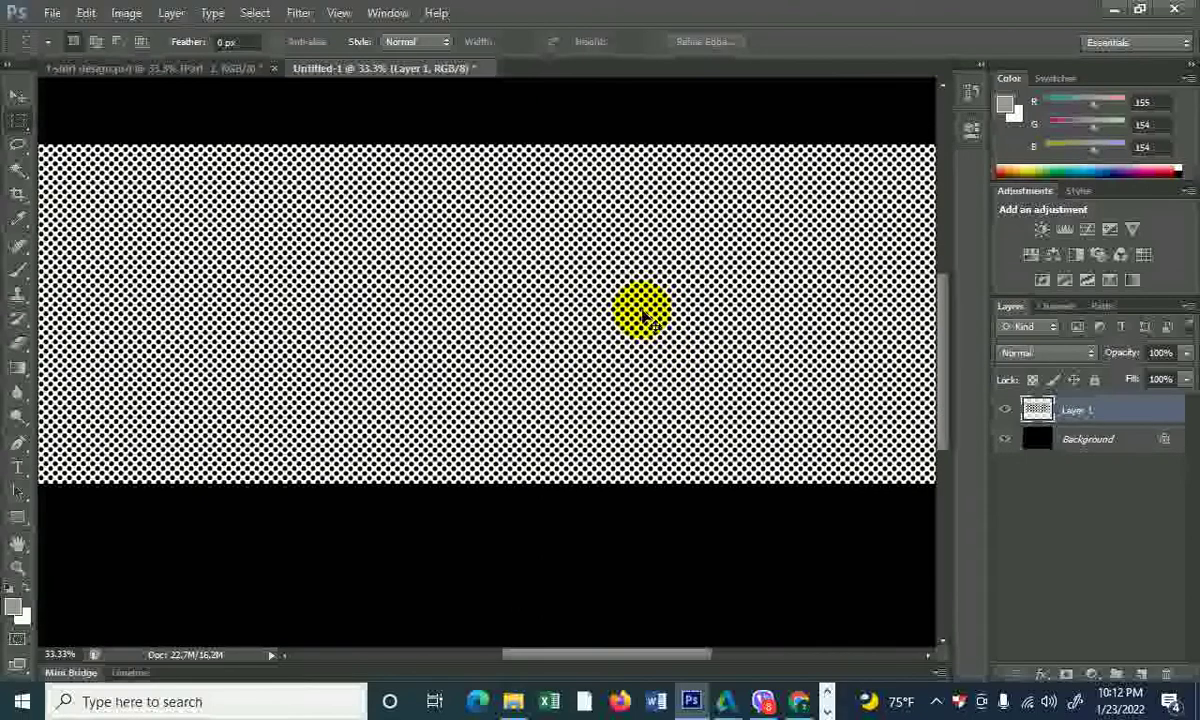
key("ctrl+plus")
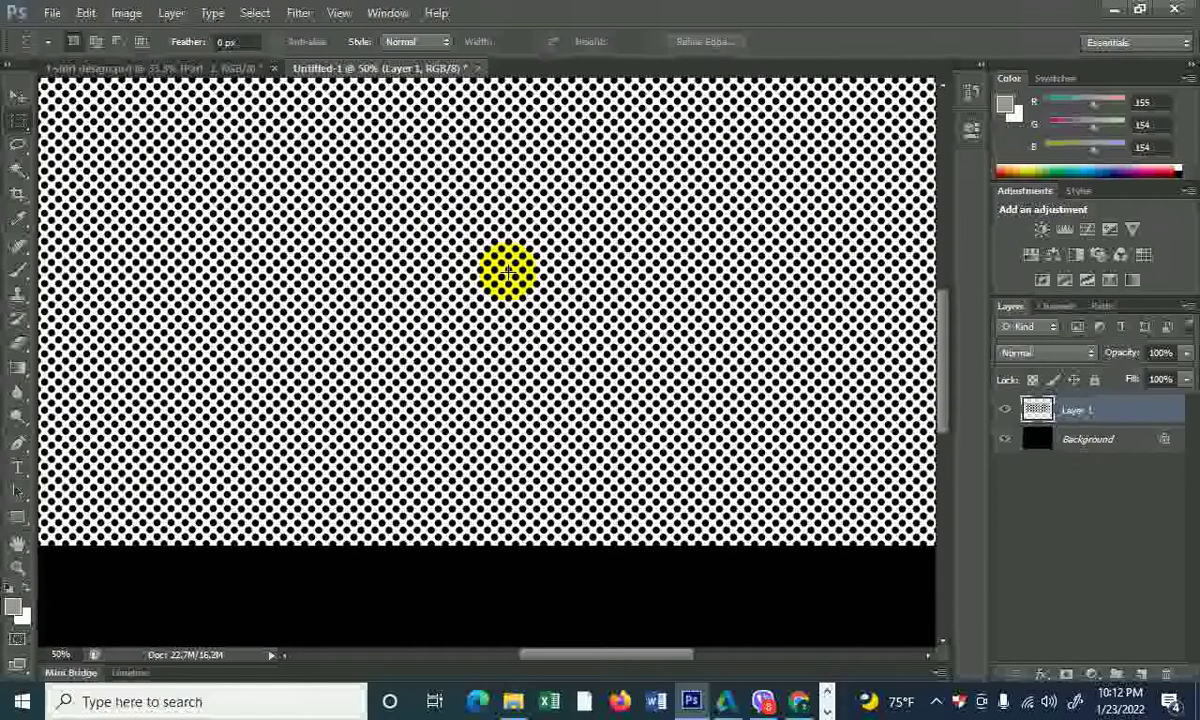
key("ctrl+i")
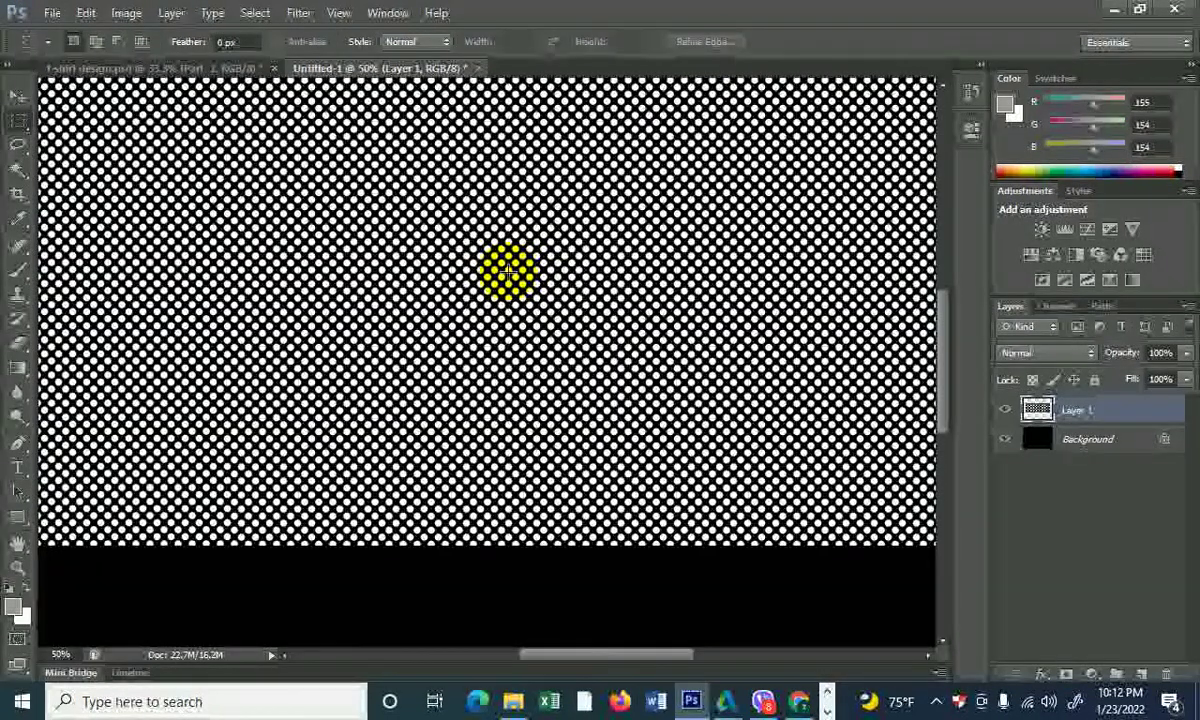
key("ctrl+minus")
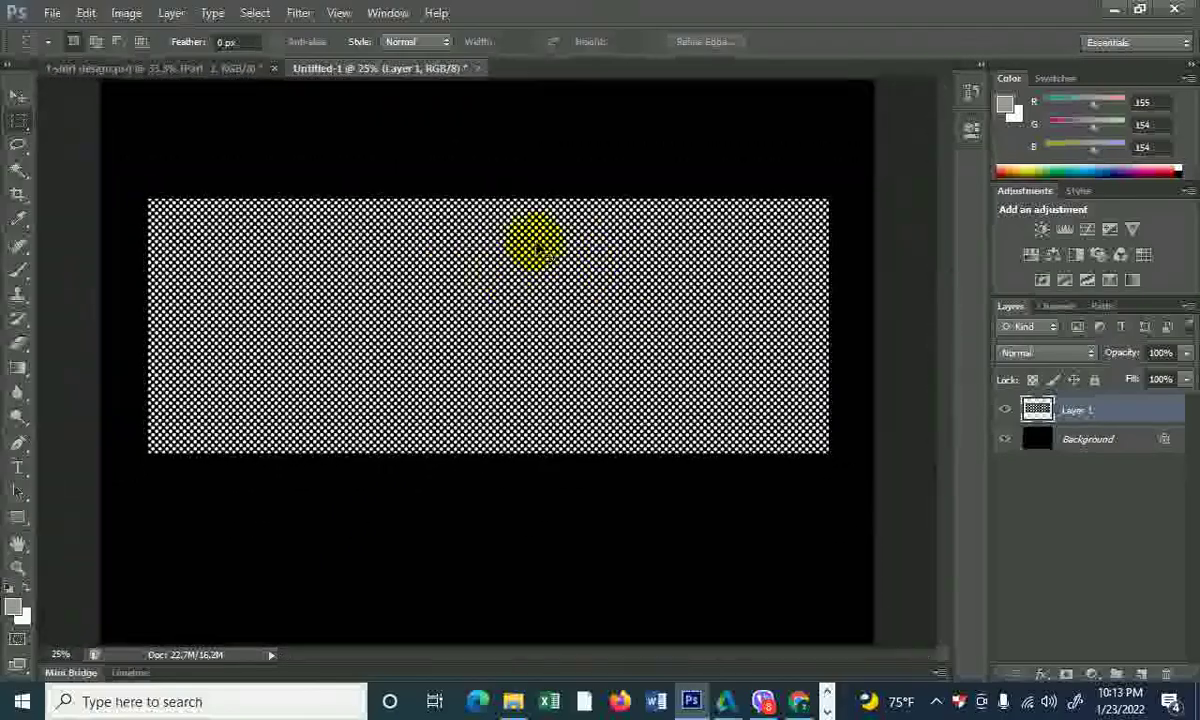
key("ctrl+plus")
key("ctrl+plus")
key("ctrl+plus")
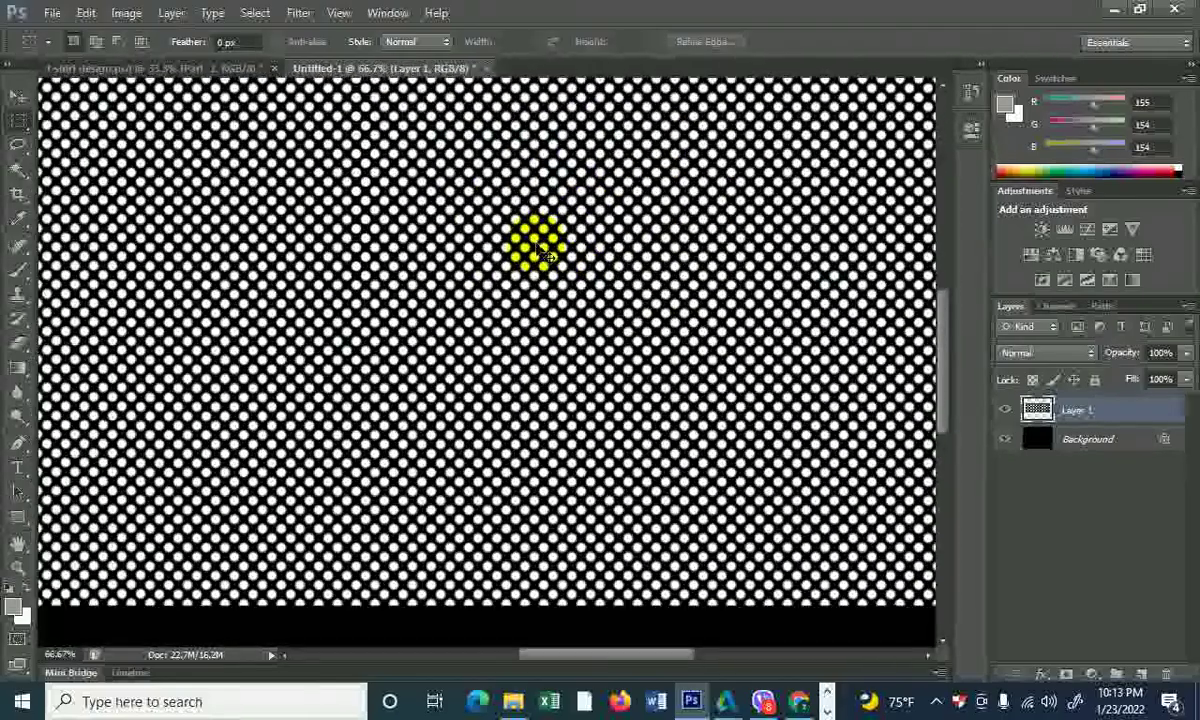
key("ctrl+plus")
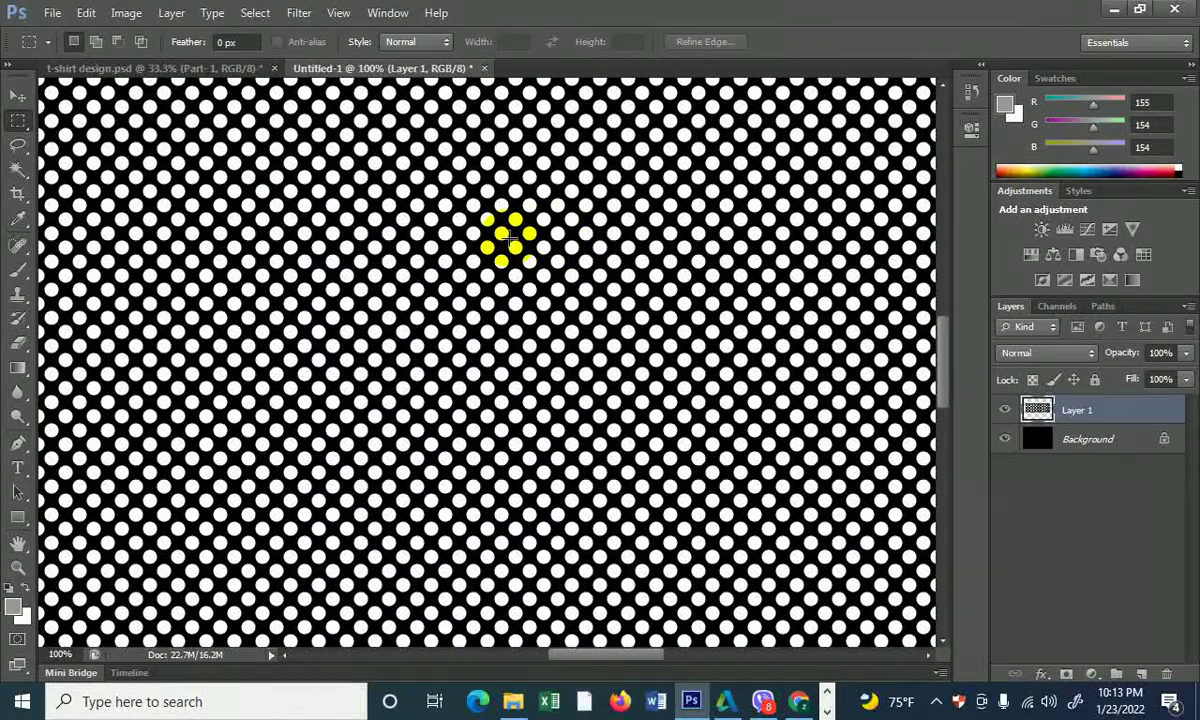
- Delete all black pixels from Layer 1 with a non-contiguous Magic Wand selection, then select the Background layer
left_click(19, 170)
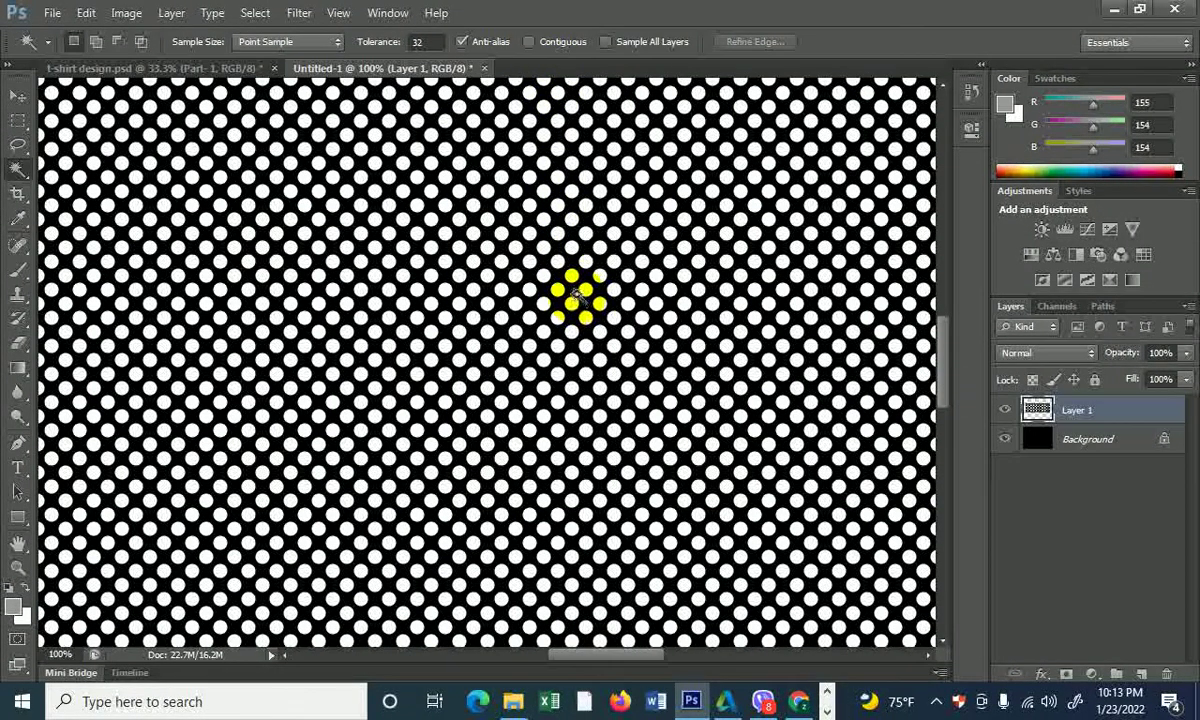
left_click(572, 346)
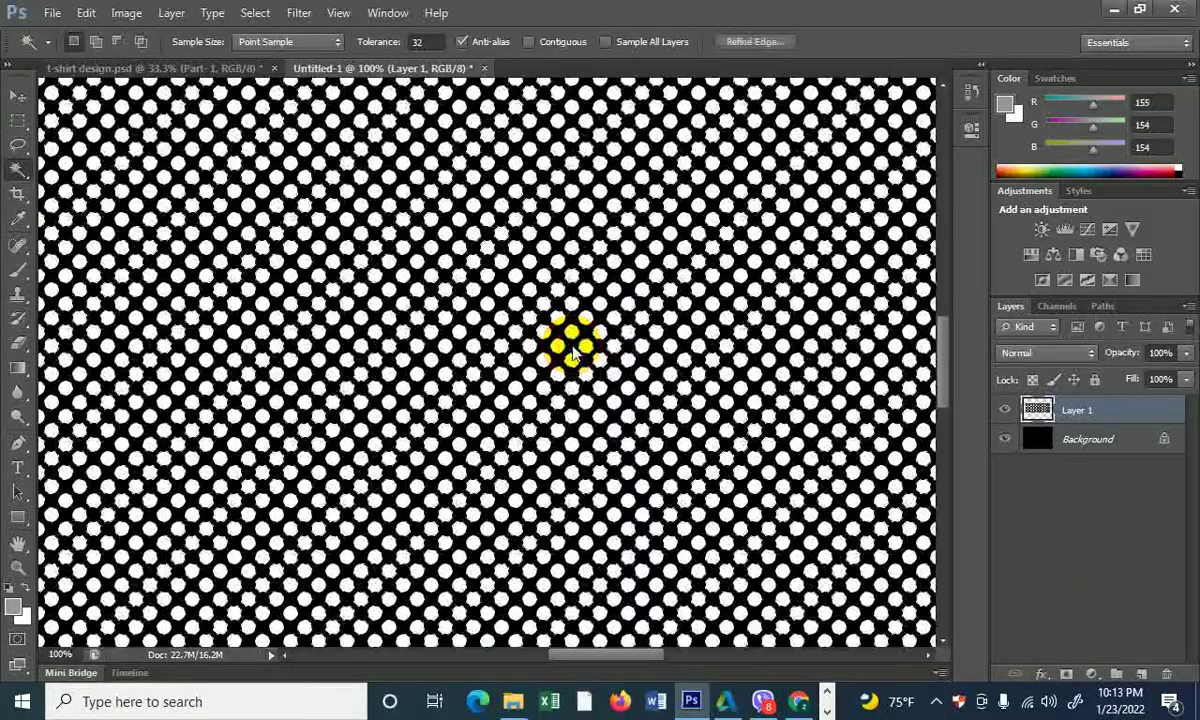
key("ctrl+minus")
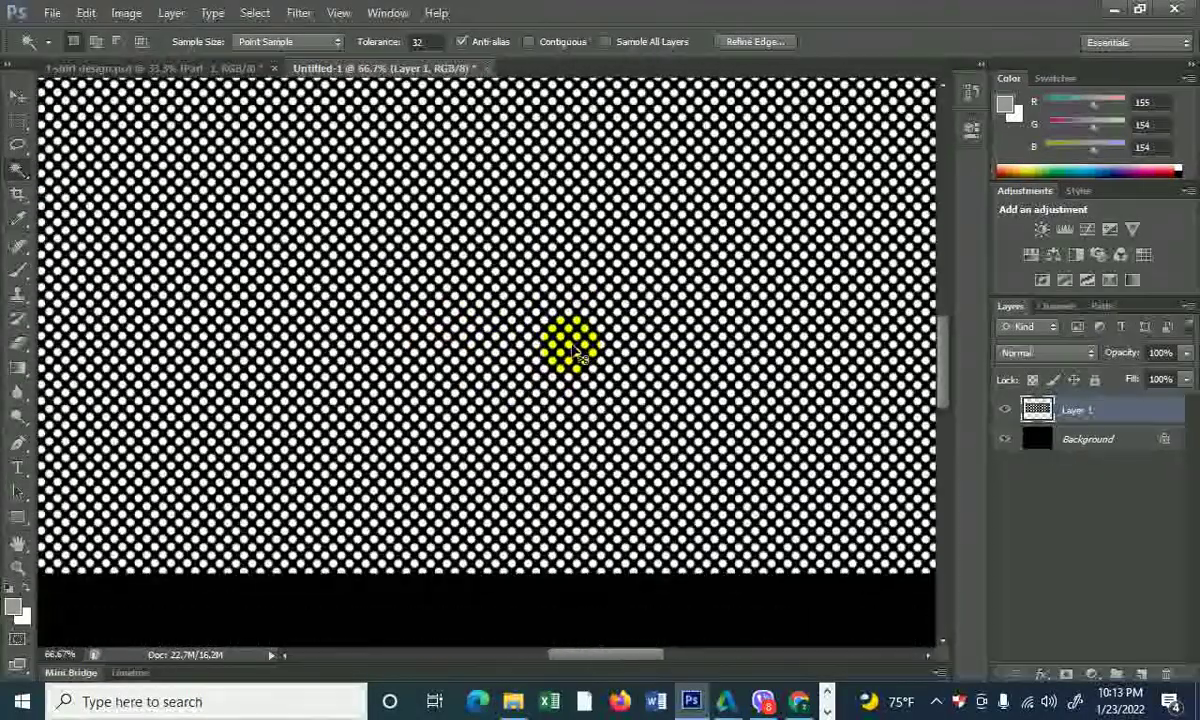
key("ctrl+minus")
key("ctrl+minus")
key("ctrl+minus")
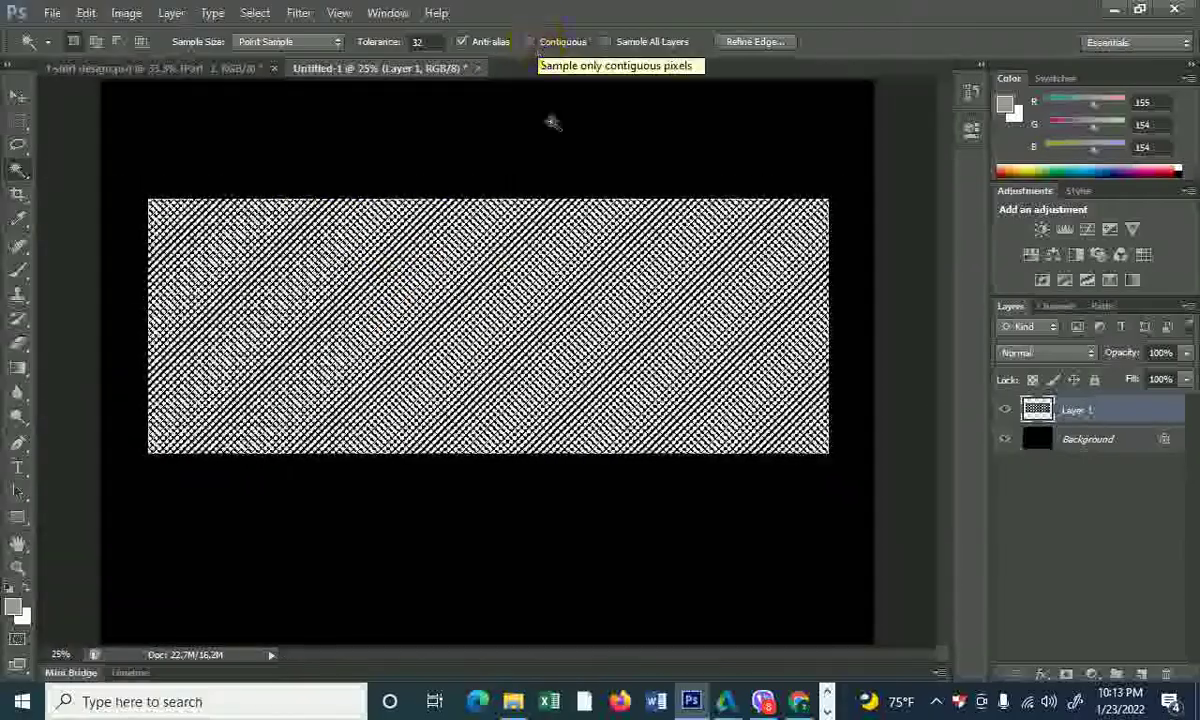
left_click(547, 312)
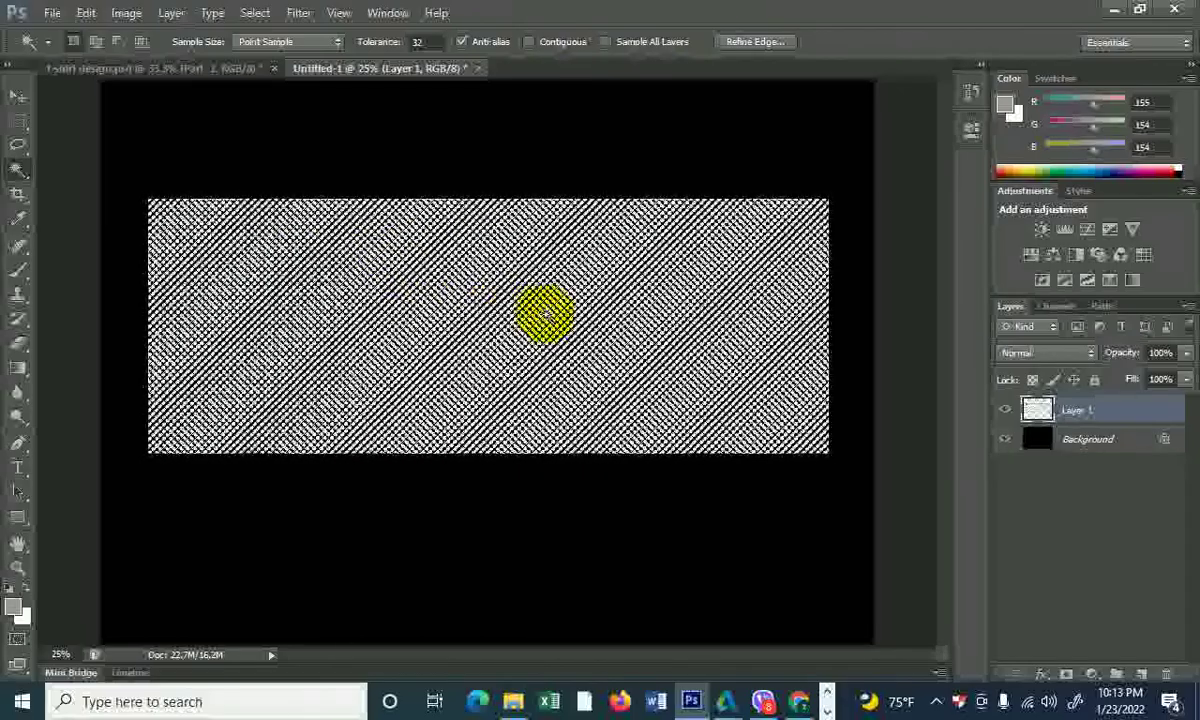
left_click(475, 305)
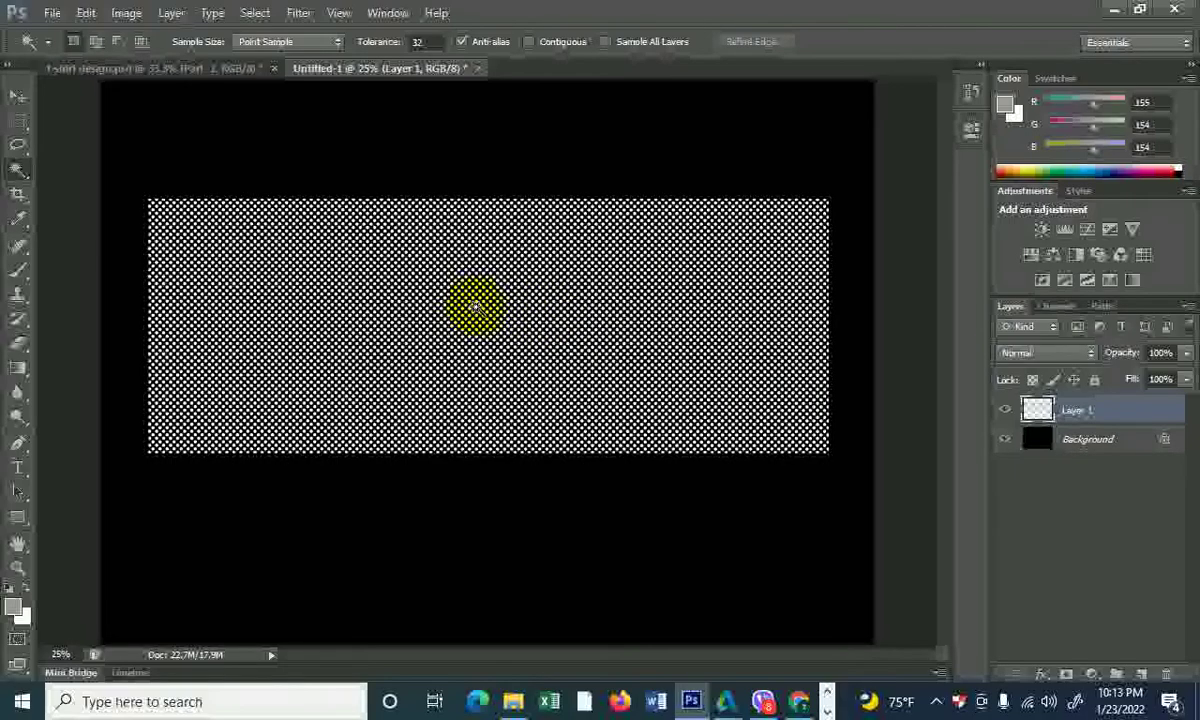
scroll(477, 400, "up", 2)
scroll(477, 400, "up", 1)
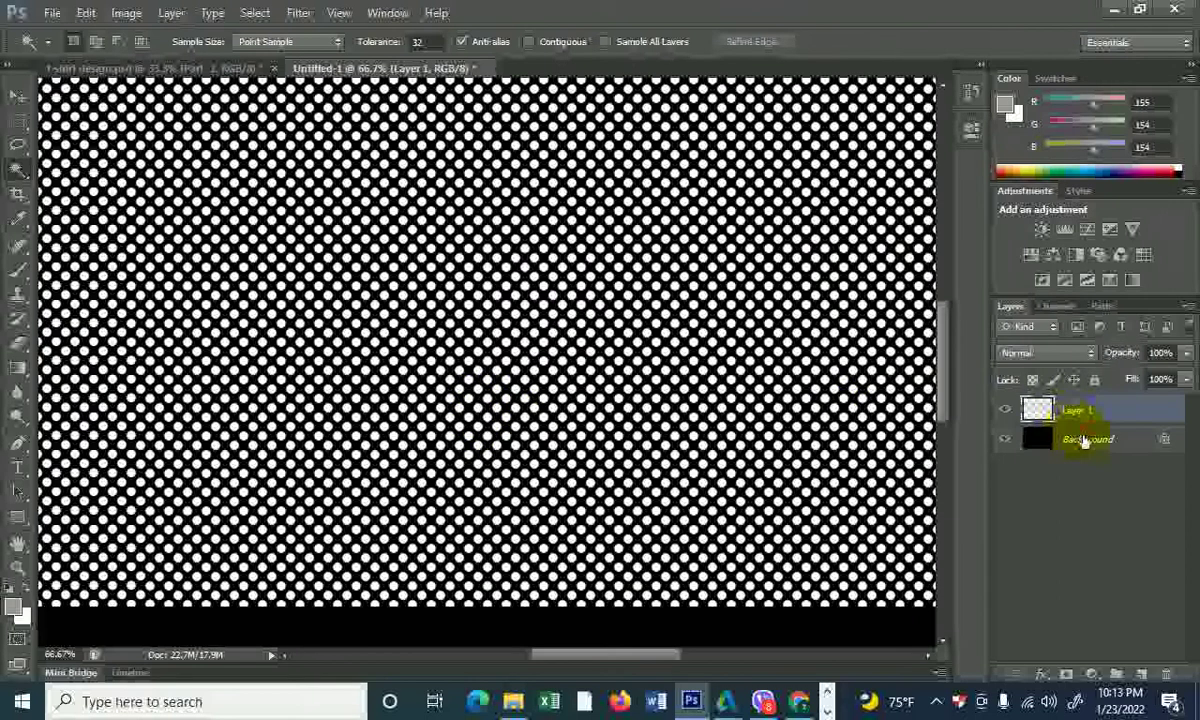
left_click(1085, 440)
left_click(1100, 168)
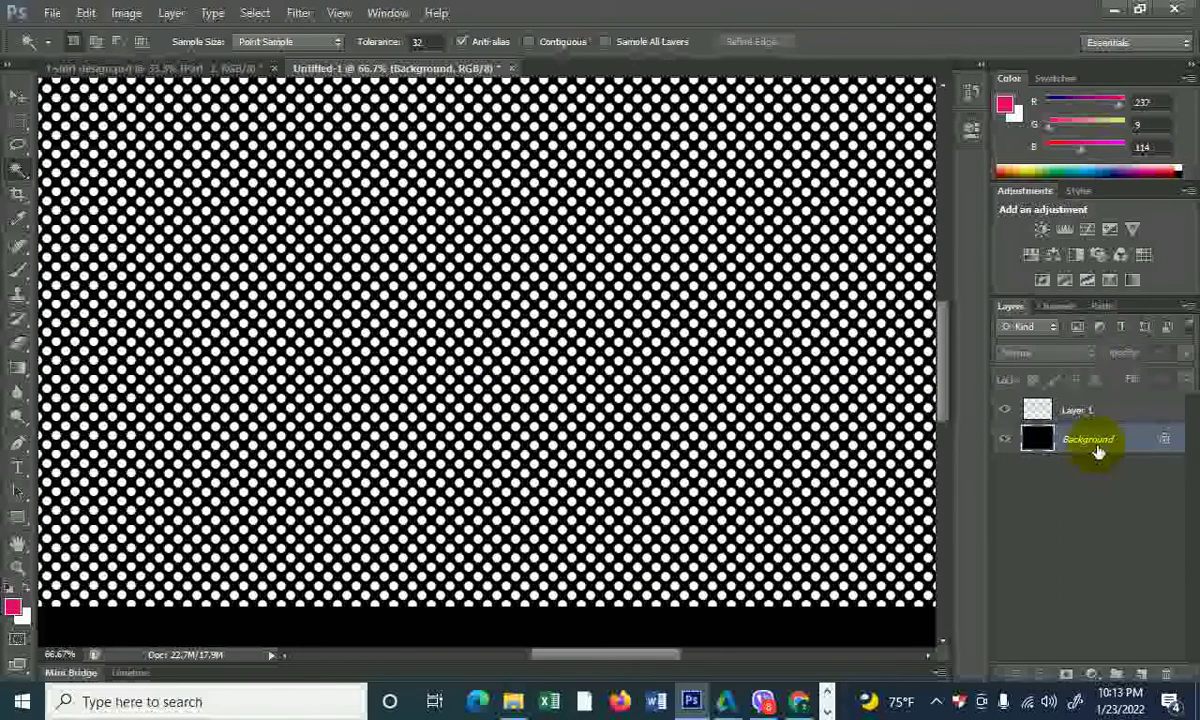
key("alt+BackSpace")
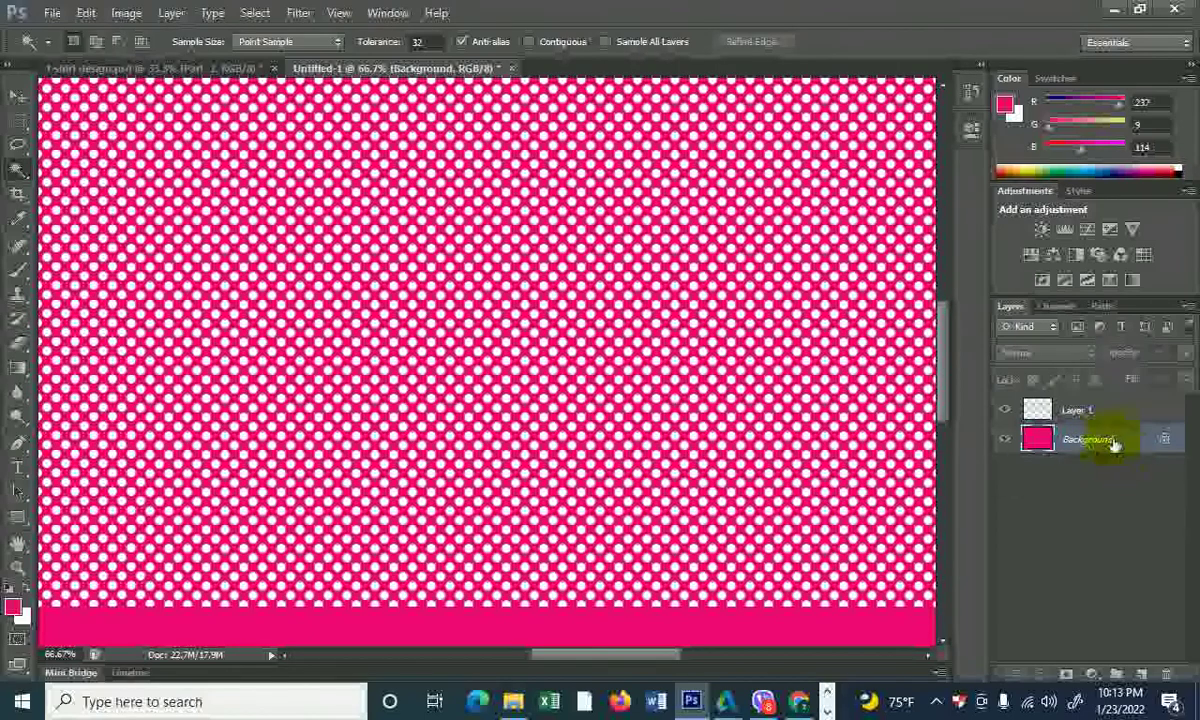
key("ctrl+minus")
key("ctrl+minus")
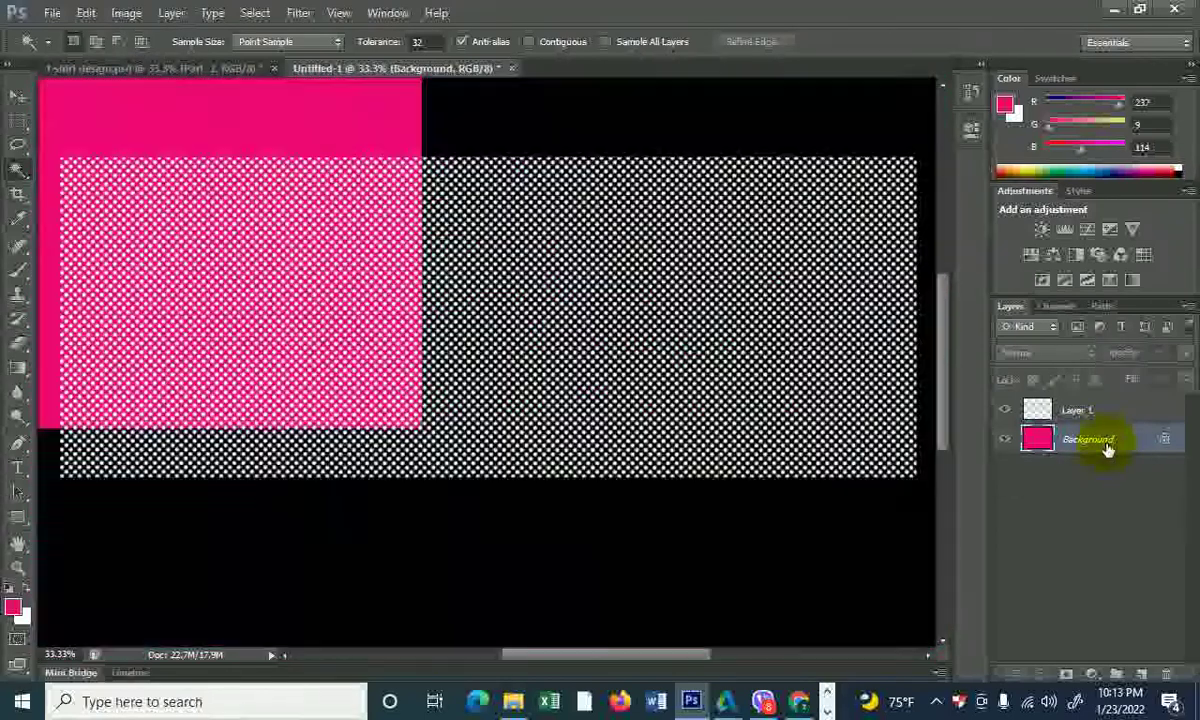
key("ctrl+minus")
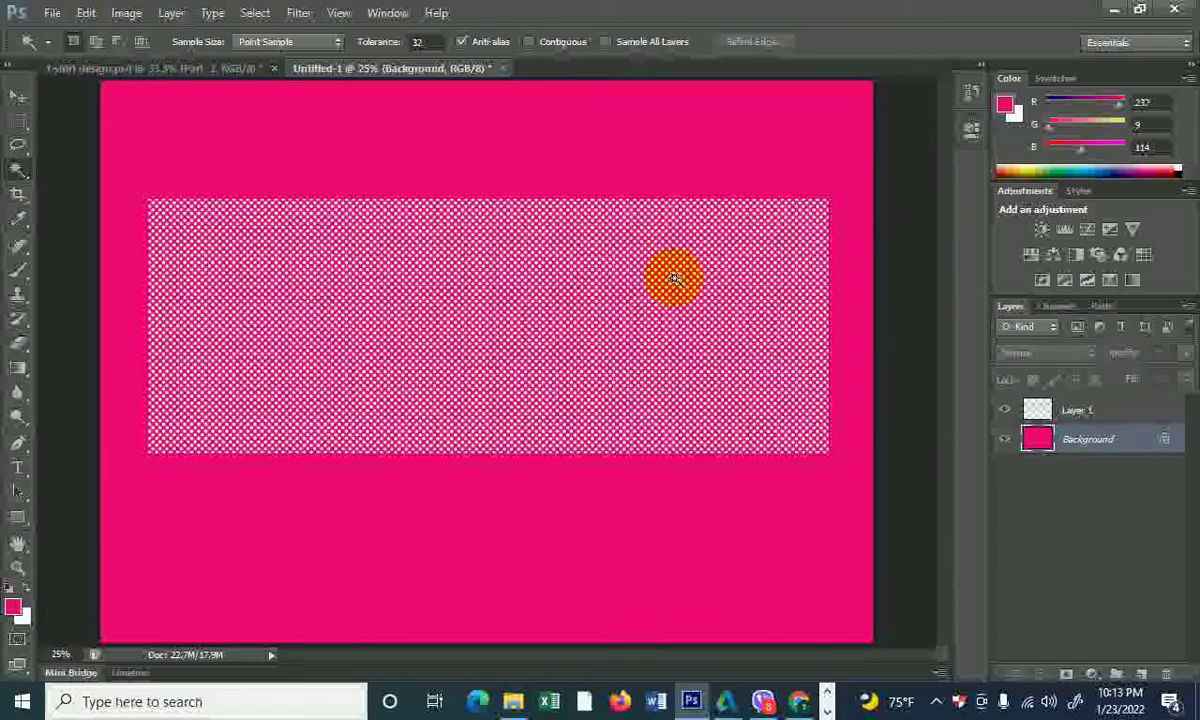
left_click(14, 591)
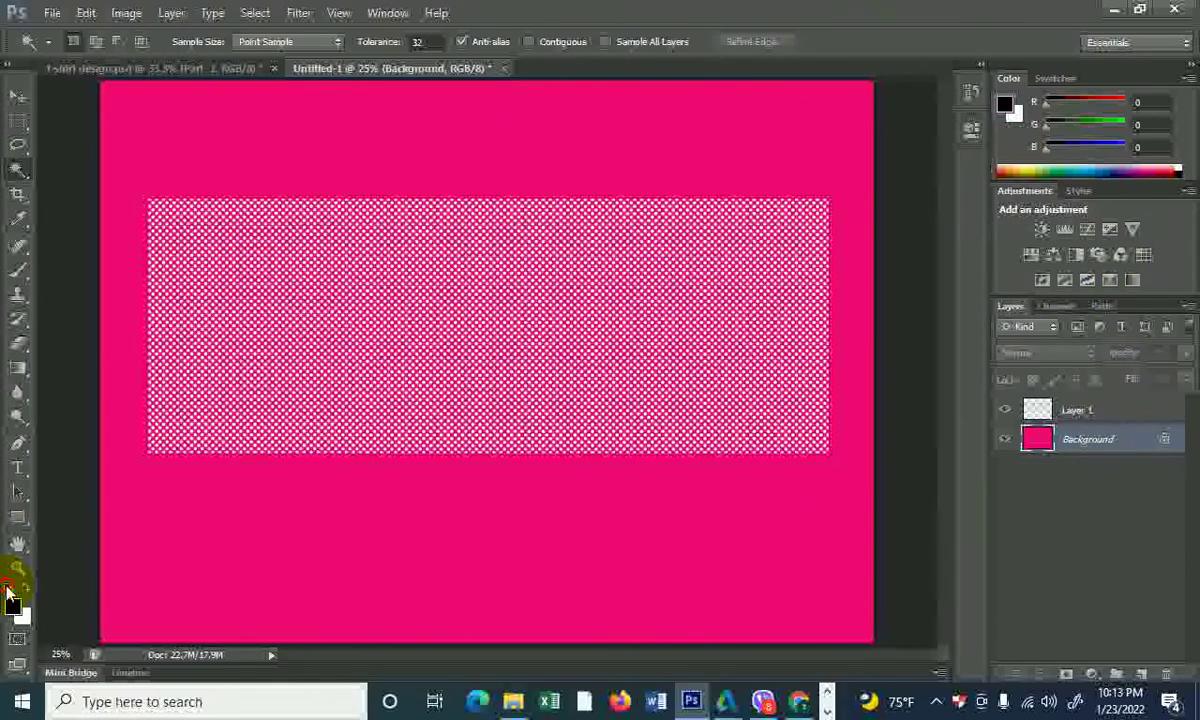
key("alt+BackSpace")
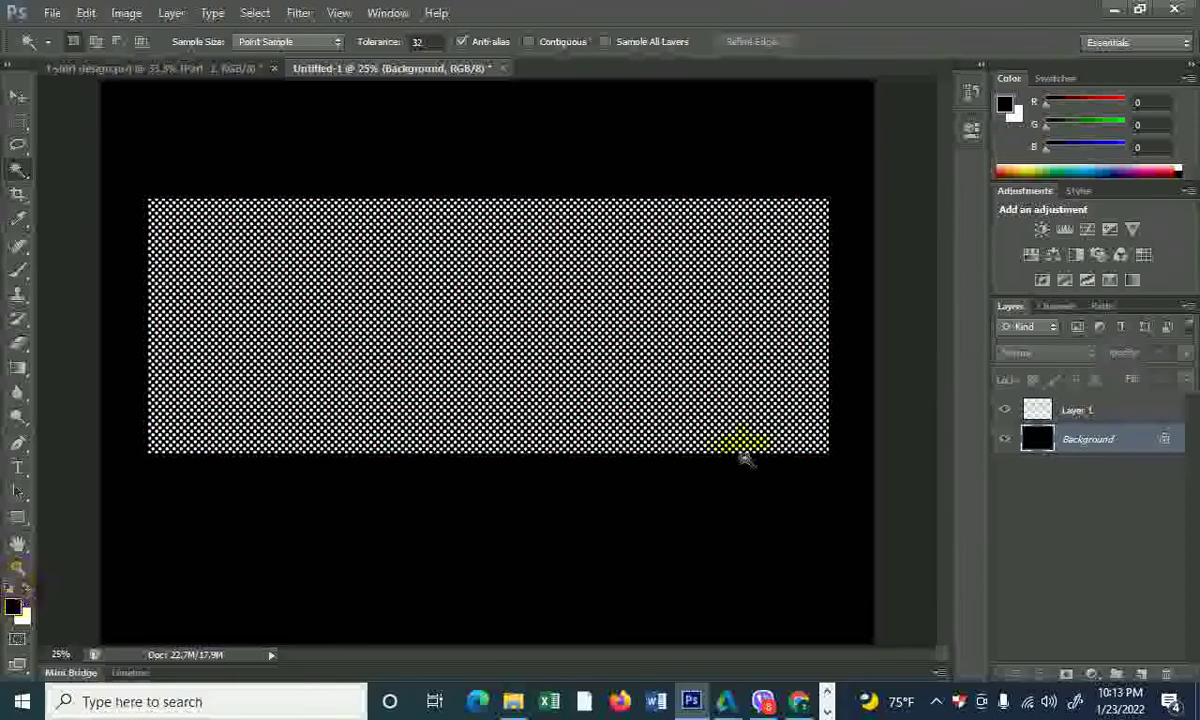
left_click(1085, 410)
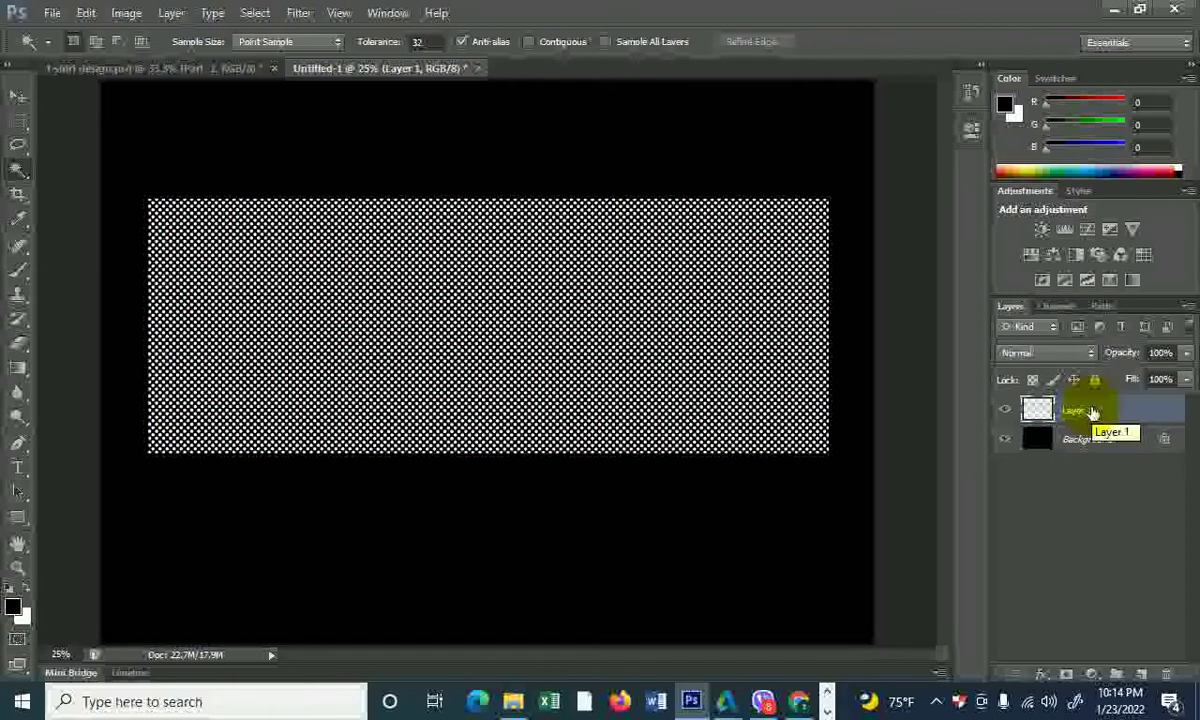
- Draw a thin vertical rectangle path across the band and repeat it into six evenly spaced copies
left_click(17, 517)
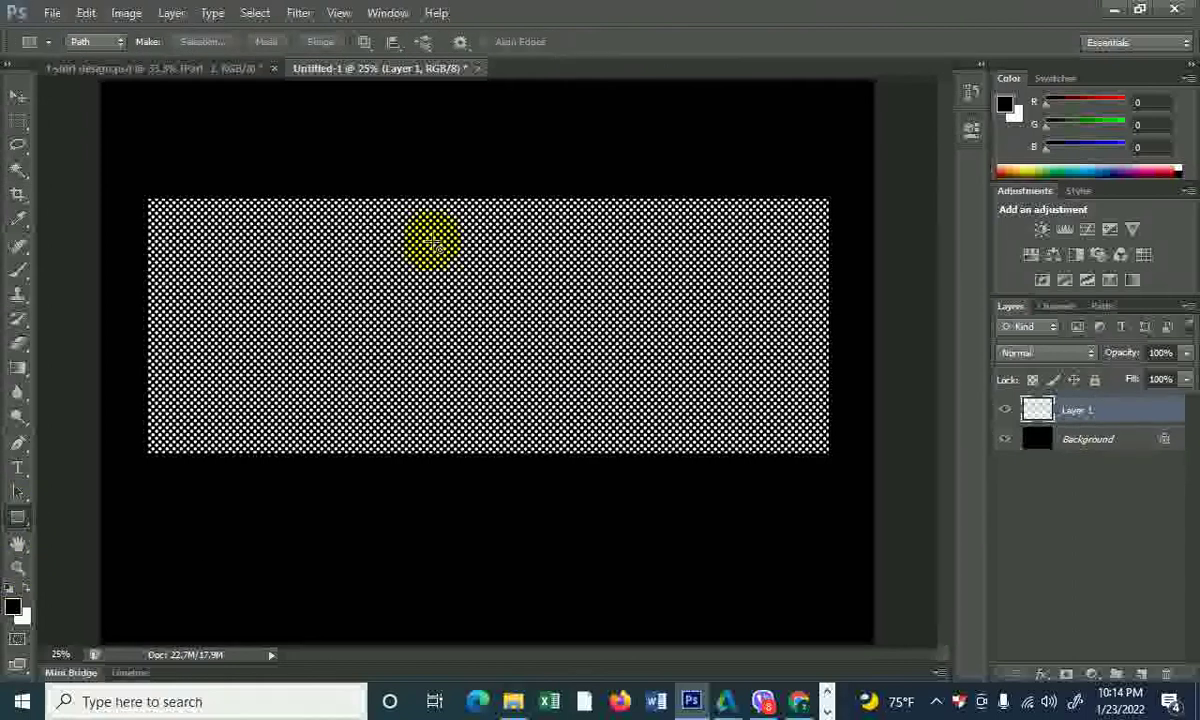
mouse_move(430, 240)
left_mouse_down()
mouse_move(236, 190)
mouse_move(253, 504)
left_mouse_up()
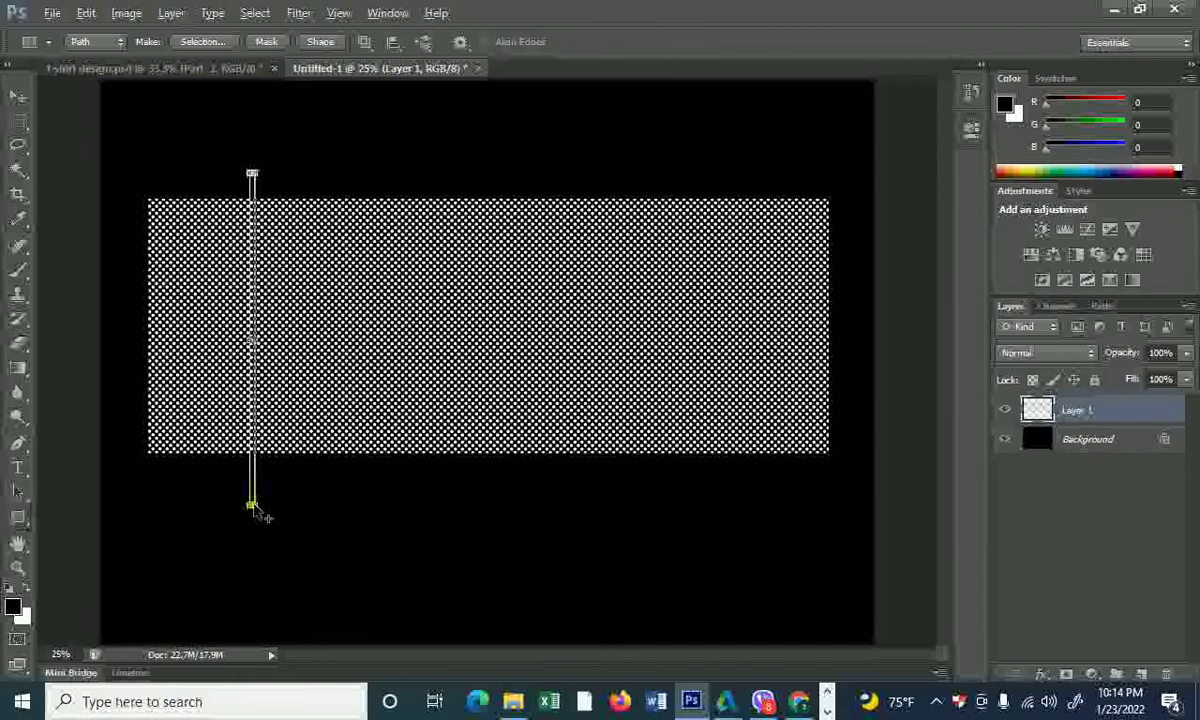
key("ctrl+t")
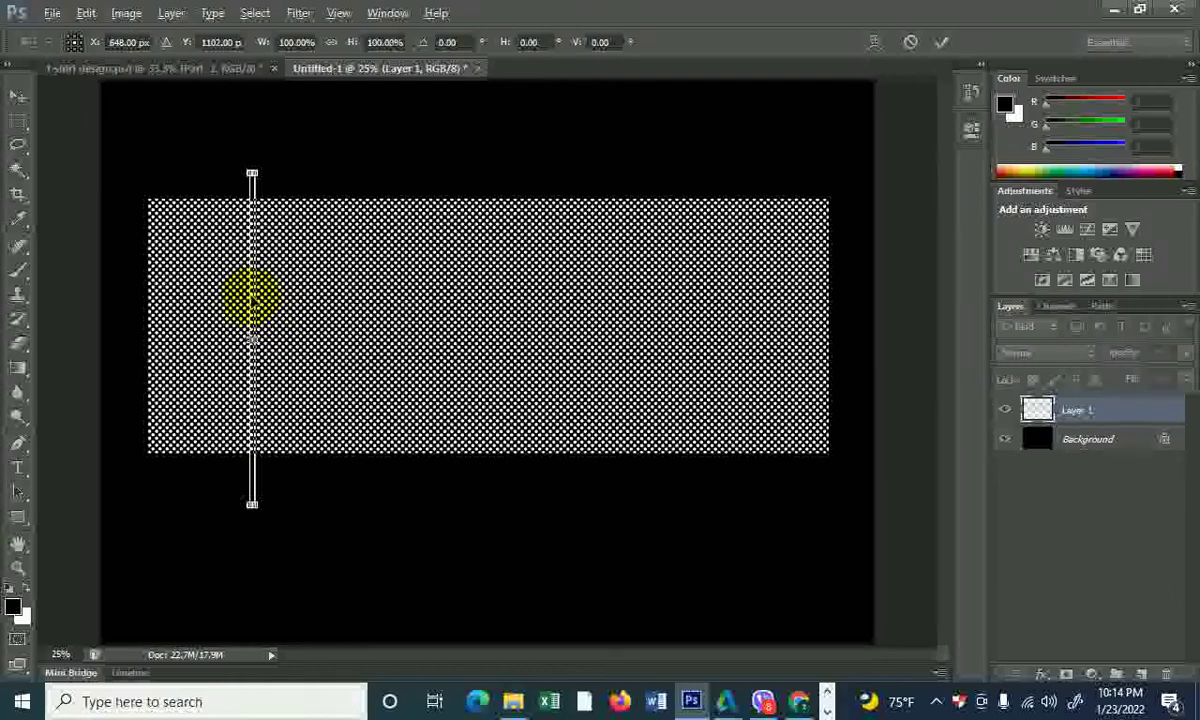
key("shift+Right")
key("shift+Right")
key("shift+Right")
key("shift+Right")
key("shift+Right")
key("shift+Right")
key("shift+Right")
key("shift+Right")
key("shift+Right")
key("shift+Right")
key("shift+Right")
key("shift+Right")
key("shift+Right")
key("shift+Right")
key("shift+Right")
key("shift+Right")
key("shift+Right")
key("shift+Right")
key("Return")
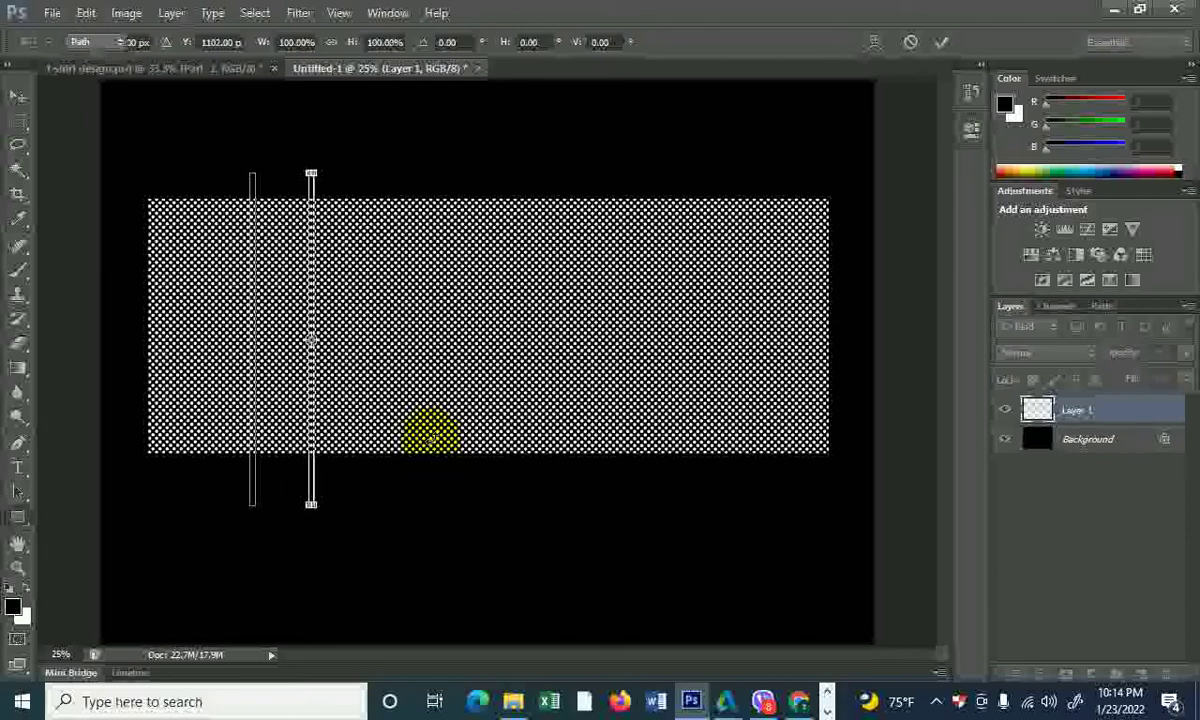
key("u")
key("ctrl+shift+alt+t")
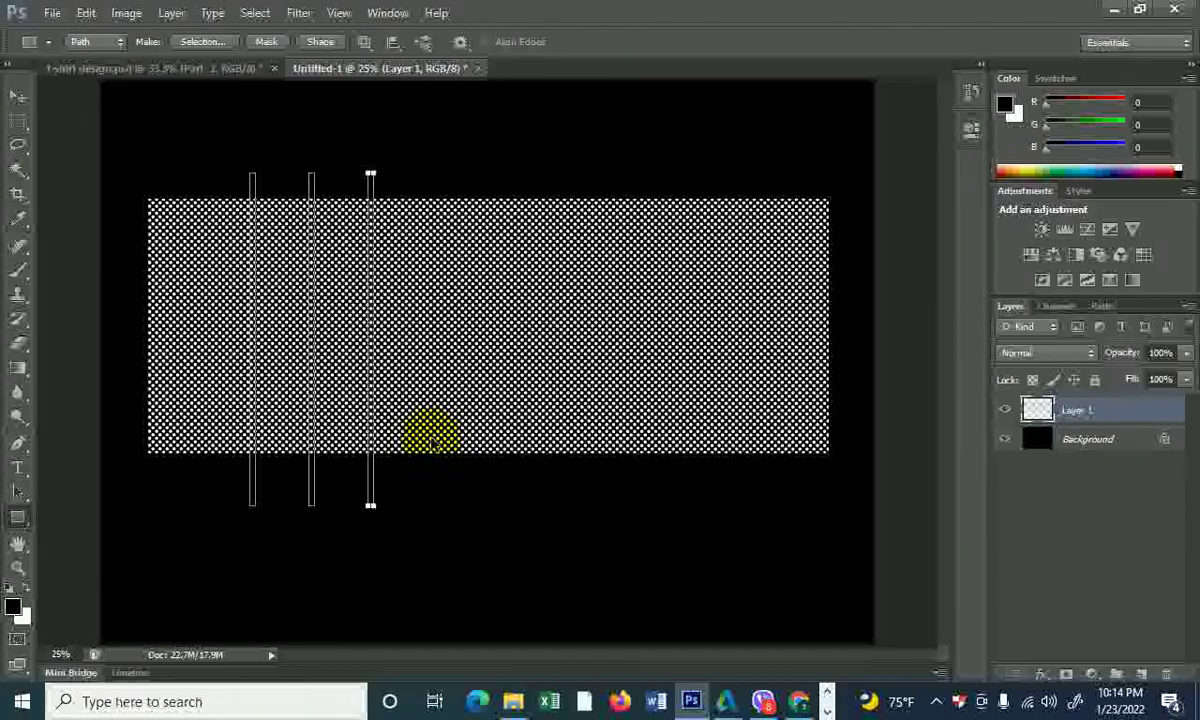
key("ctrl+shift+alt+t")
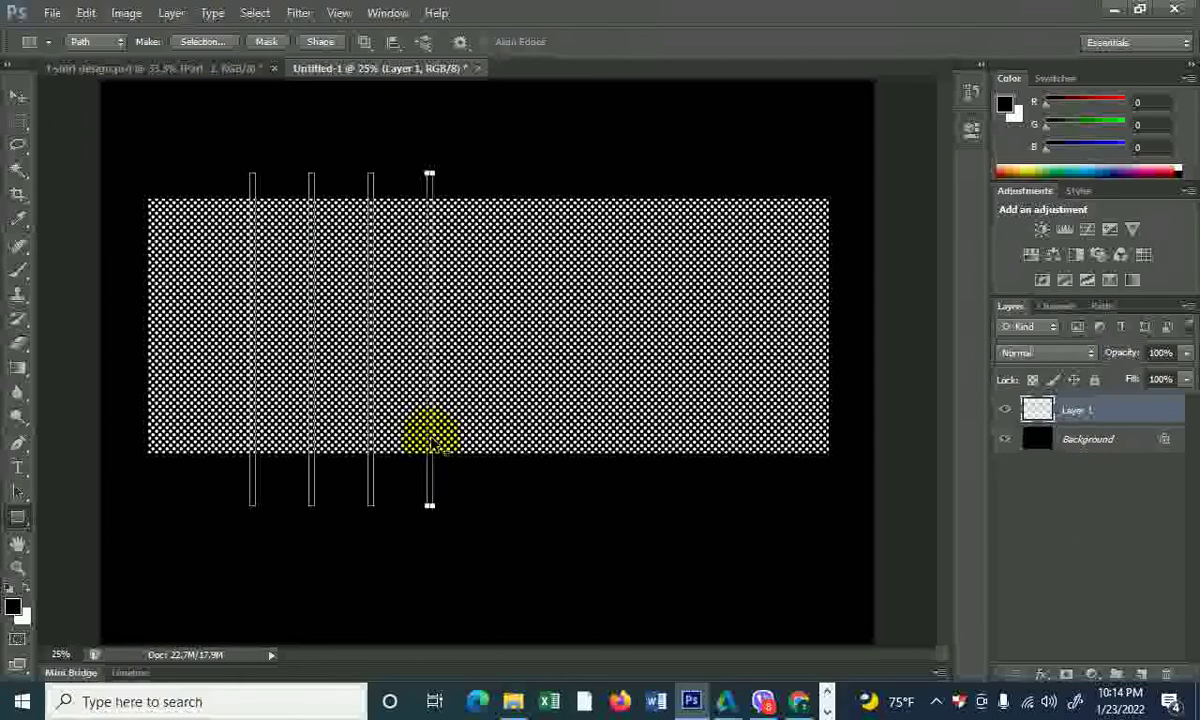
key("ctrl+shift+alt+t")
key("ctrl+shift+alt+t")
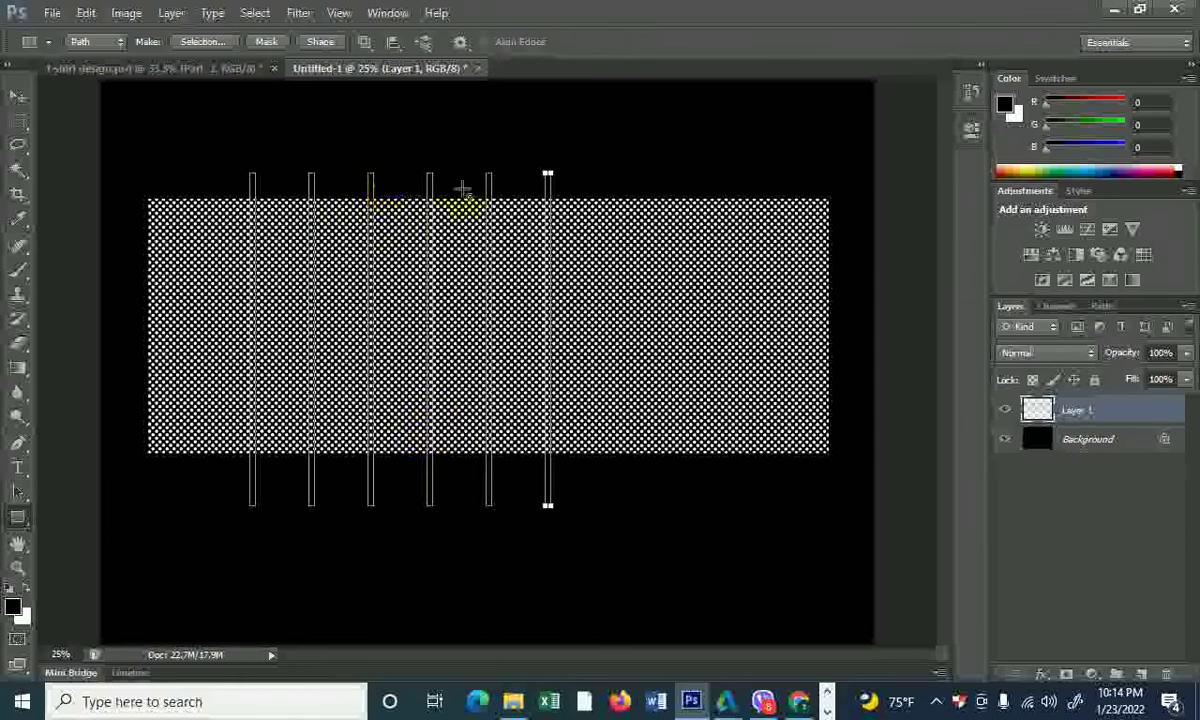
left_click(18, 492)
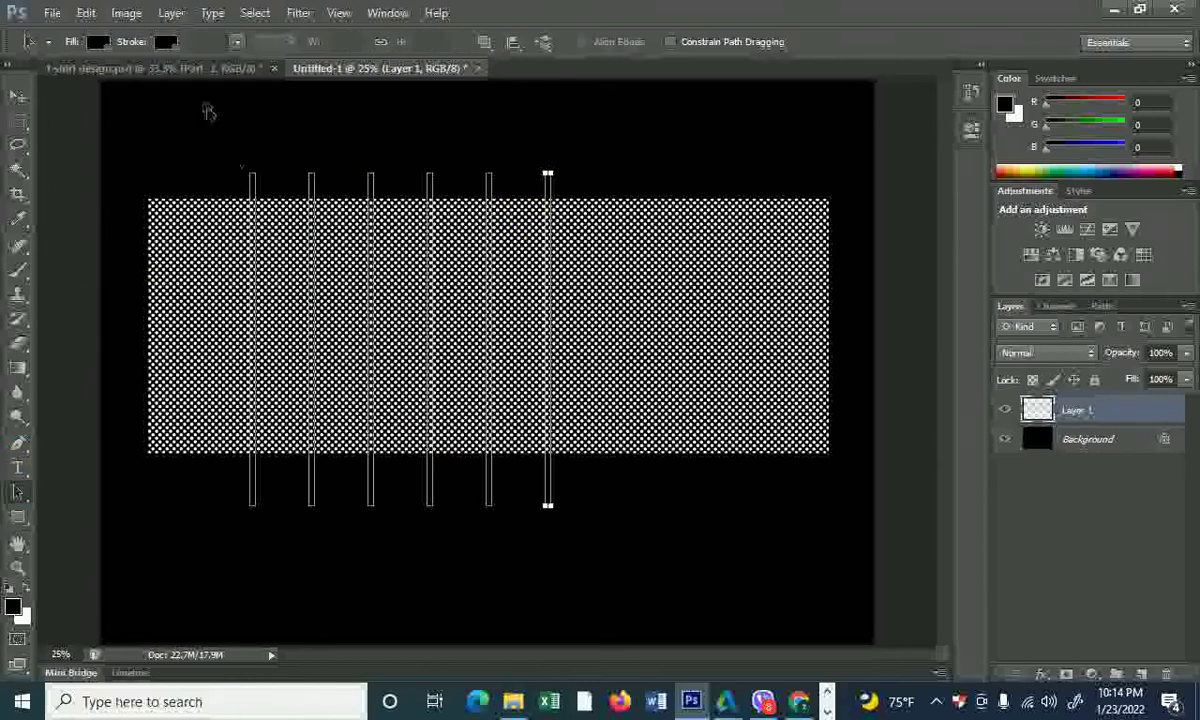
- Select all six stripe paths and try stretching them wider, then cancel the stretch
left_click_drag(204, 104, 556, 535)
key("ctrl+t")
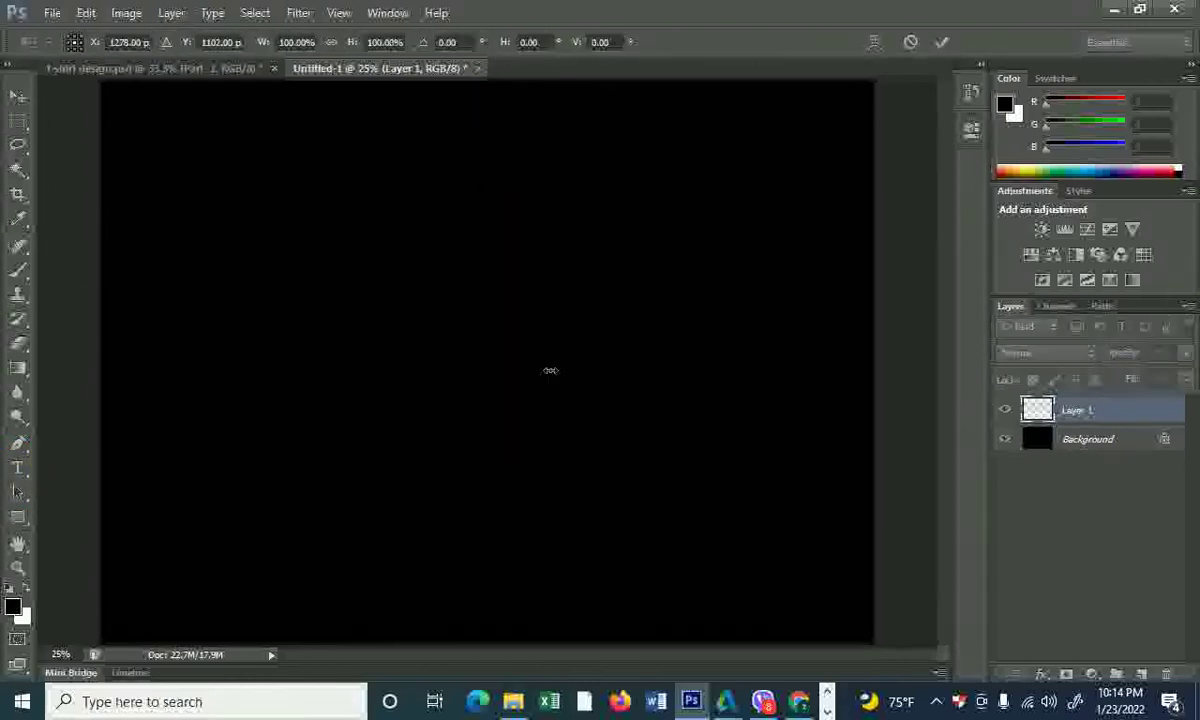
key("ctrl+minus")
left_click_drag(528, 347, 633, 352)
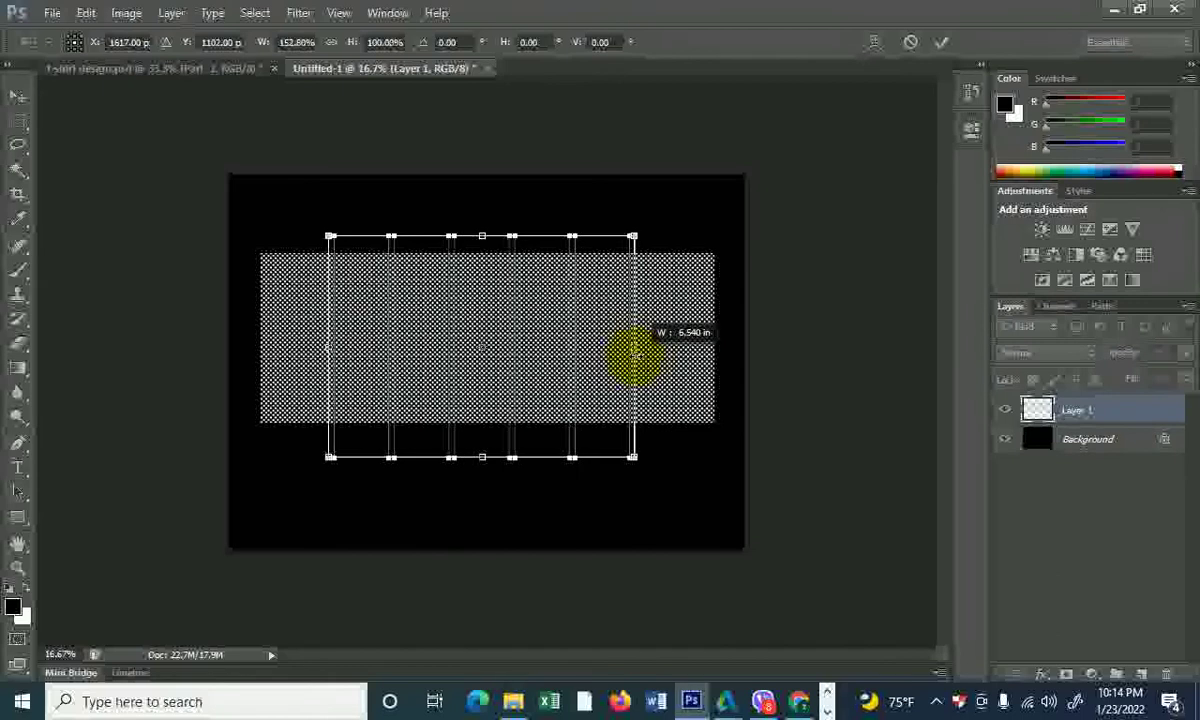
key("ctrl+plus")
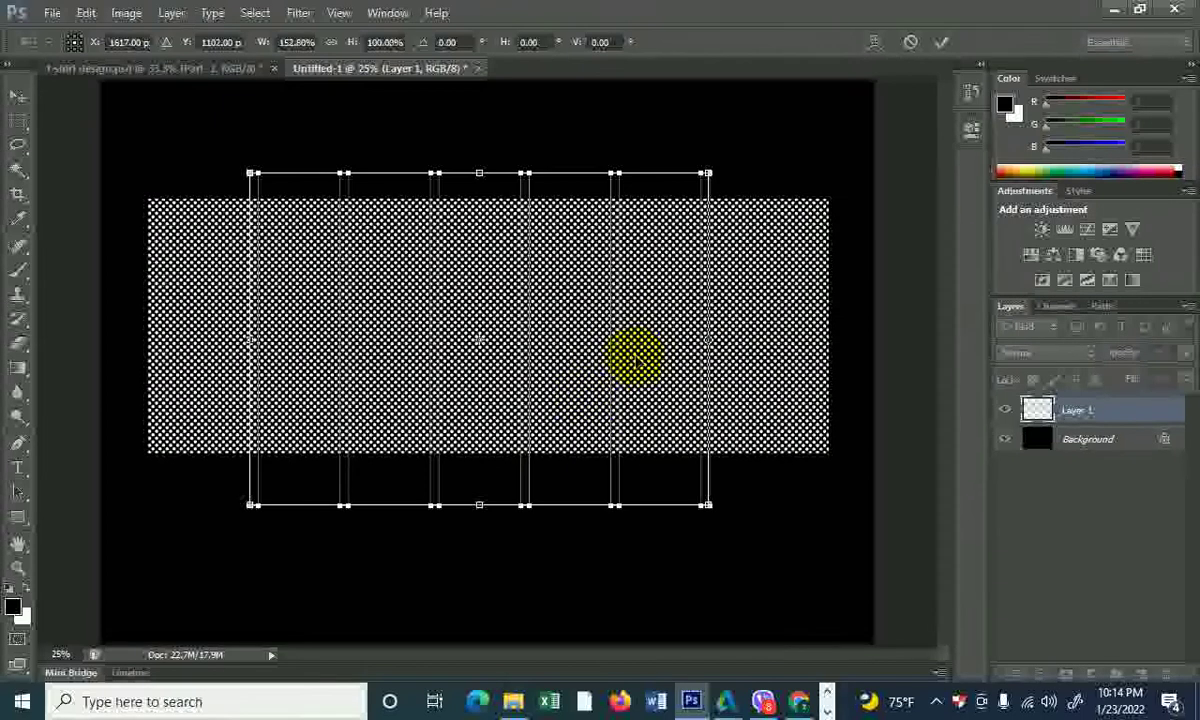
left_click(522, 432)
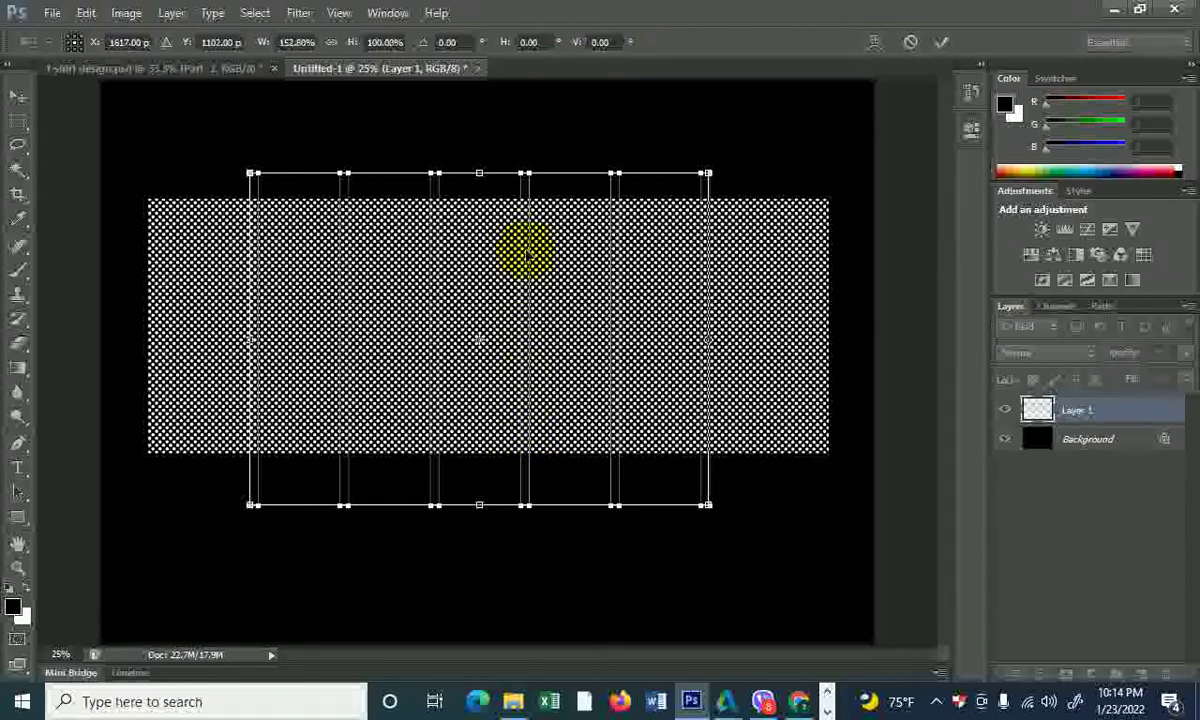
key("Return")
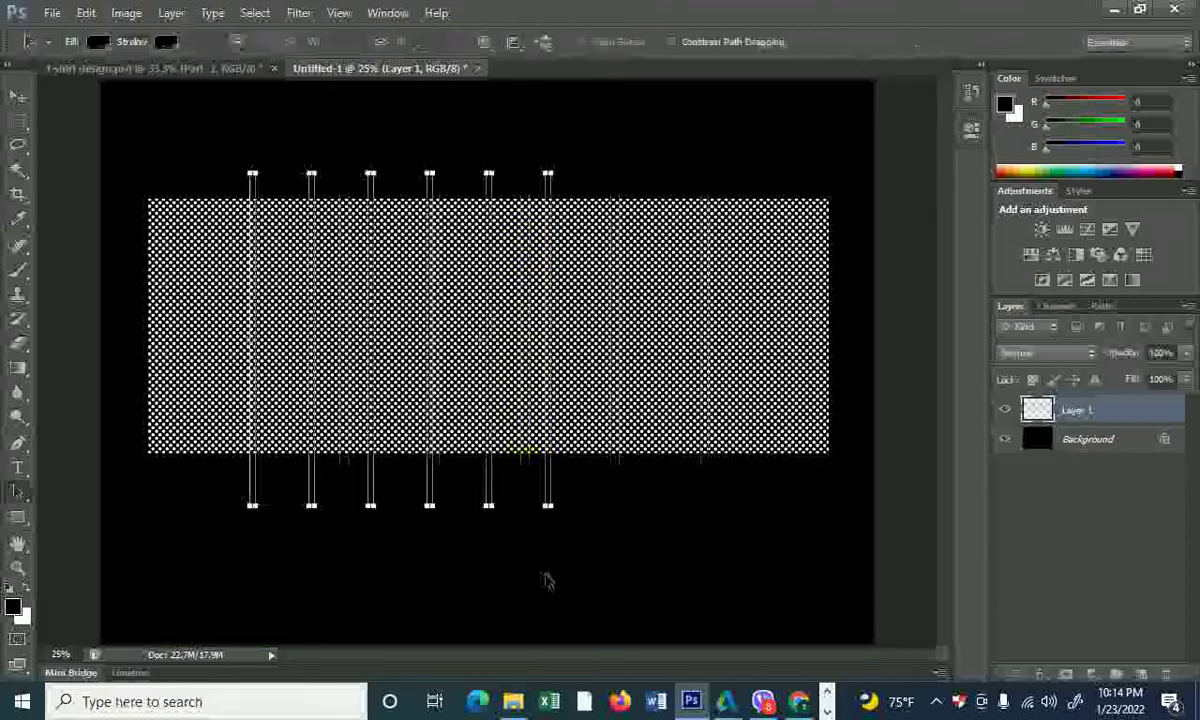
- Delete the five right-hand stripe paths and narrow the remaining one into a thin line
left_click(323, 266)
left_click_drag(295, 139, 570, 538)
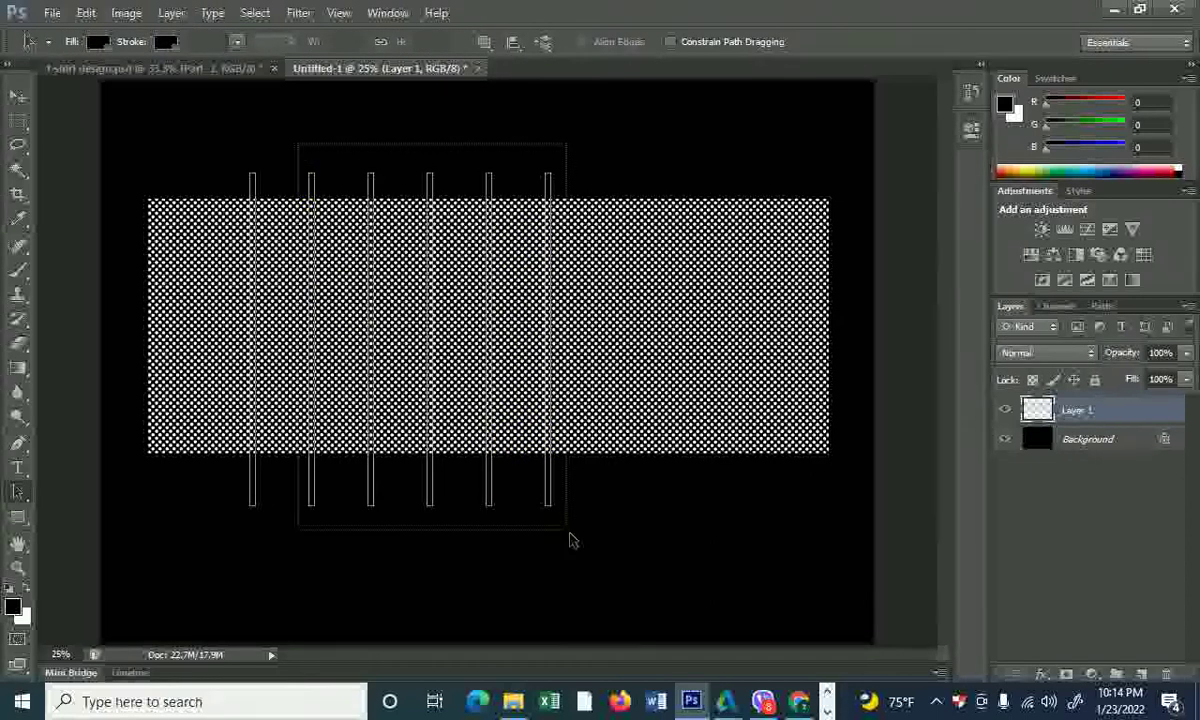
key("Delete")
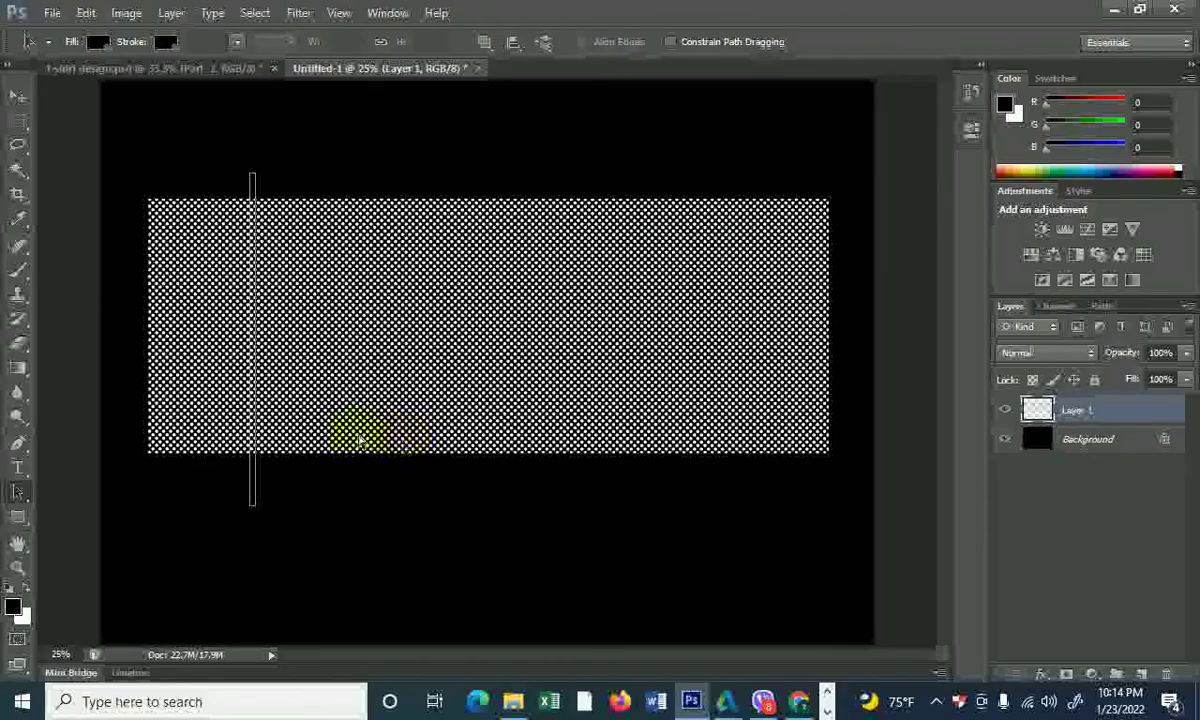
key("ctrl+t")
scroll(256, 340, "up", 2)
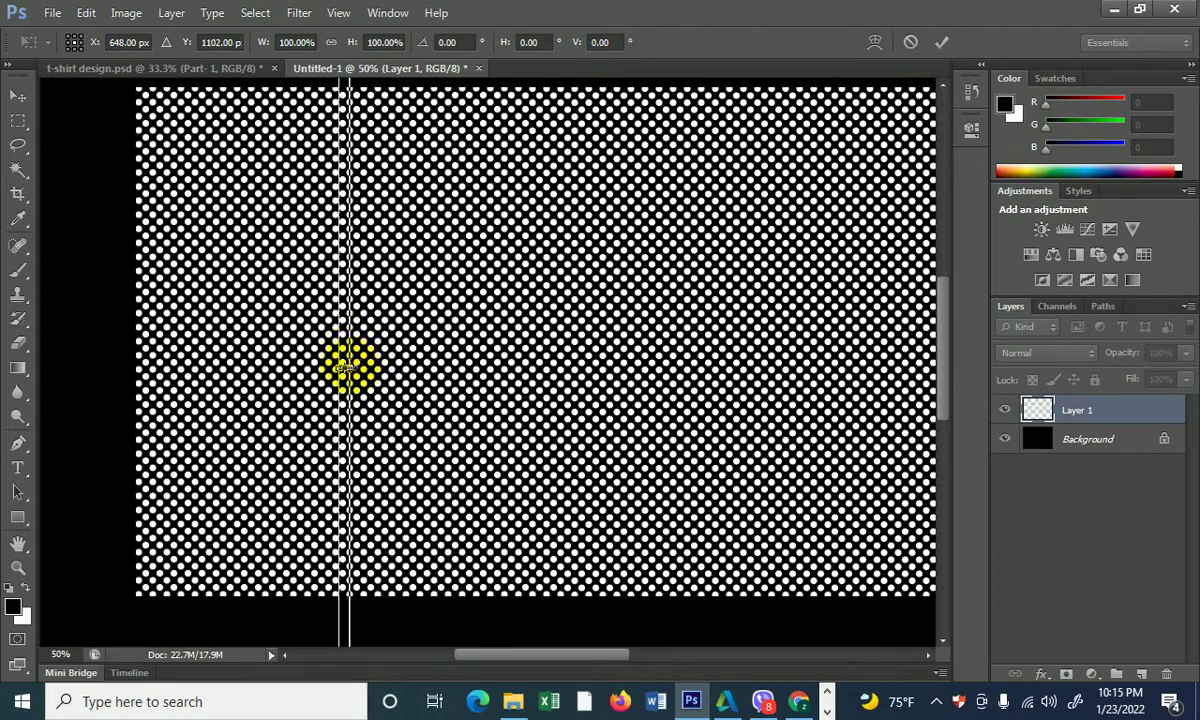
left_click_drag(345, 368, 343, 368)
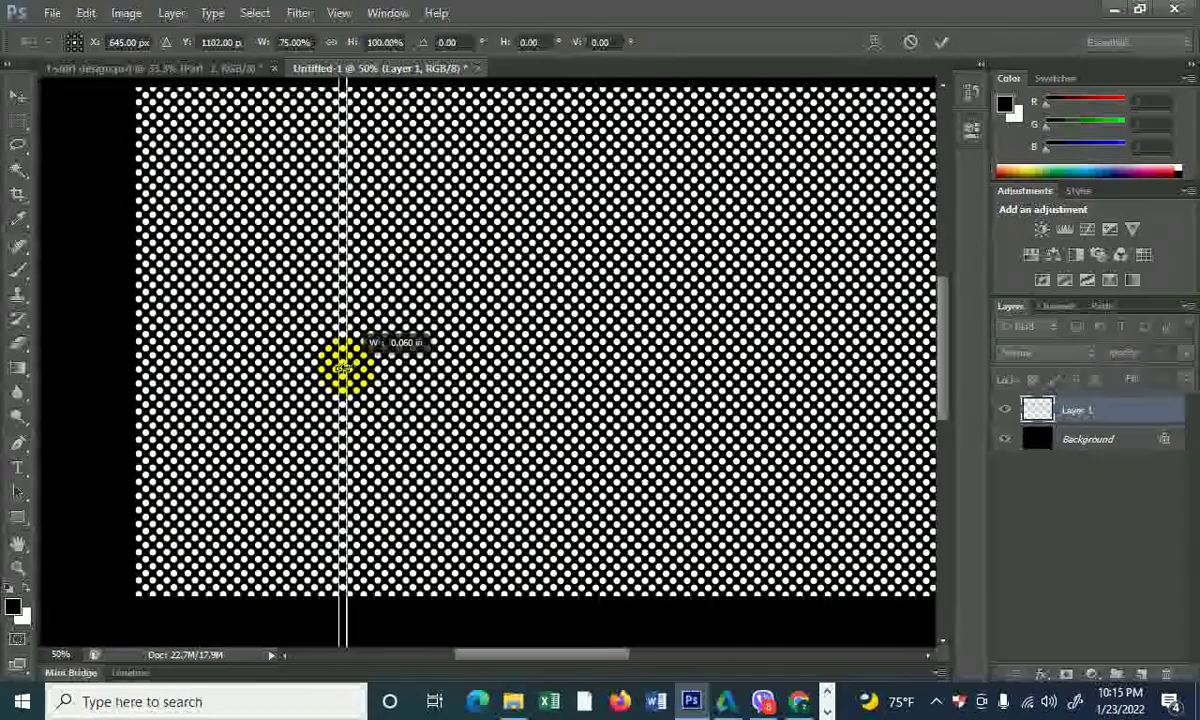
key("Return")
scroll(470, 455, "down", 2)
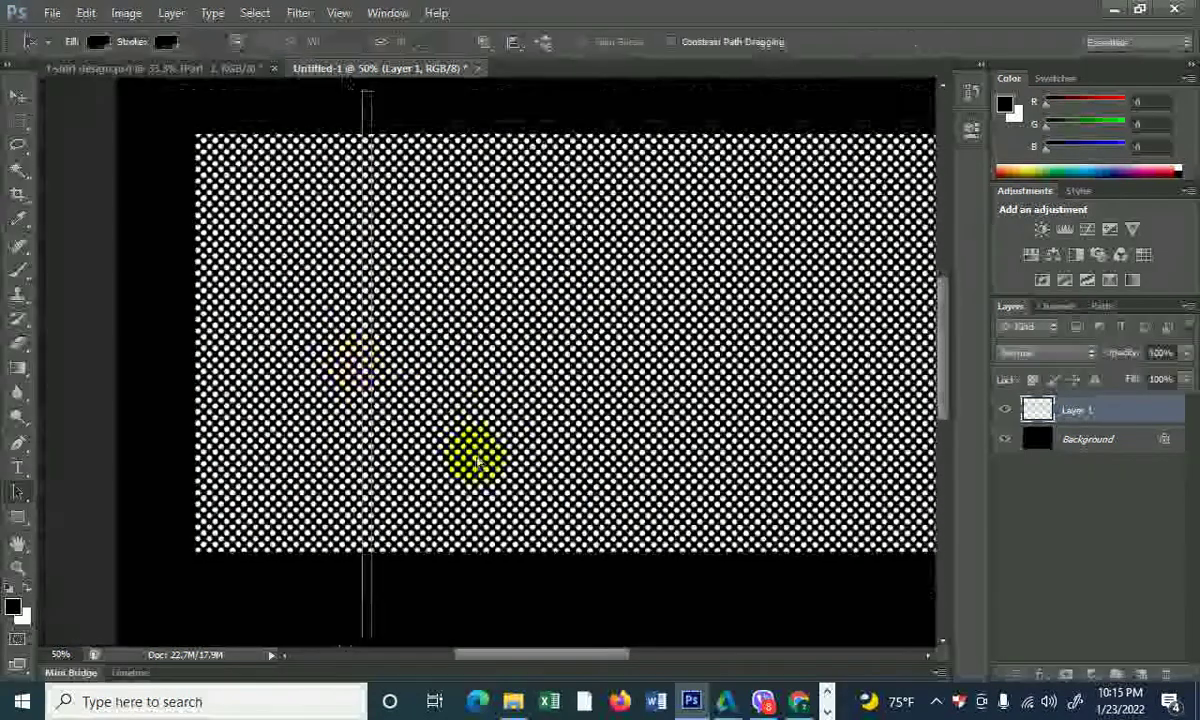
key("ctrl+t")
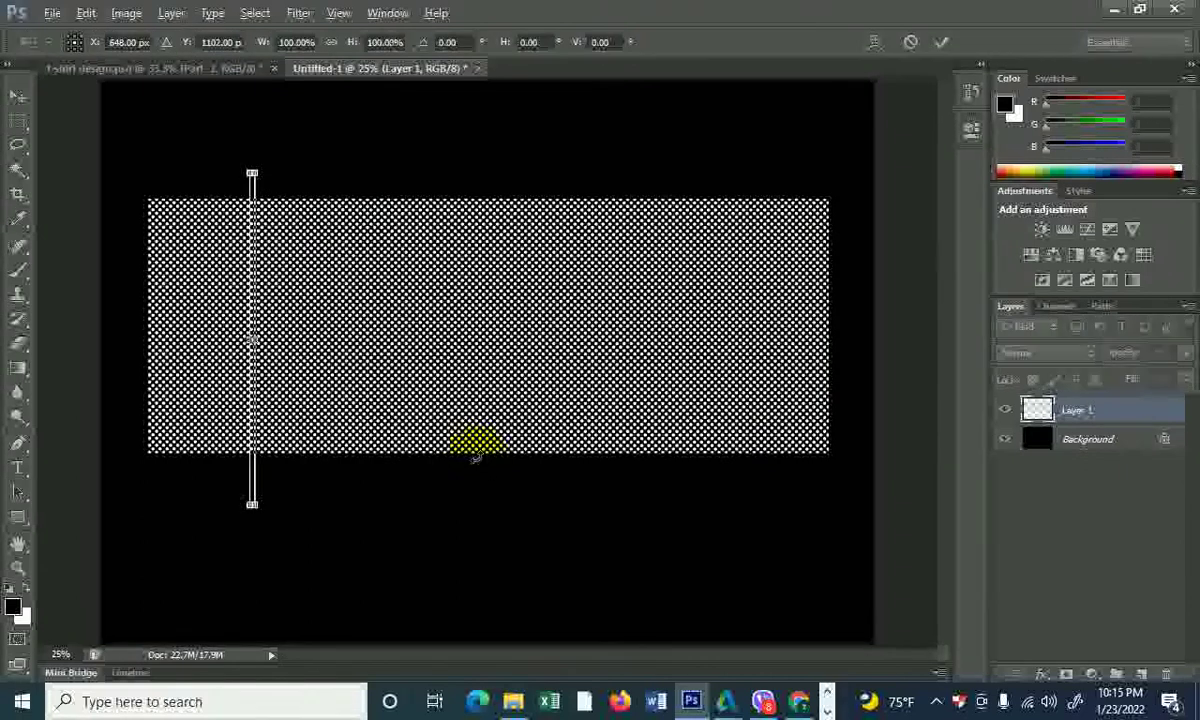
- Step the thin line rightward into six evenly spaced copies and select all six paths
left_click_drag(252, 436, 345, 445)
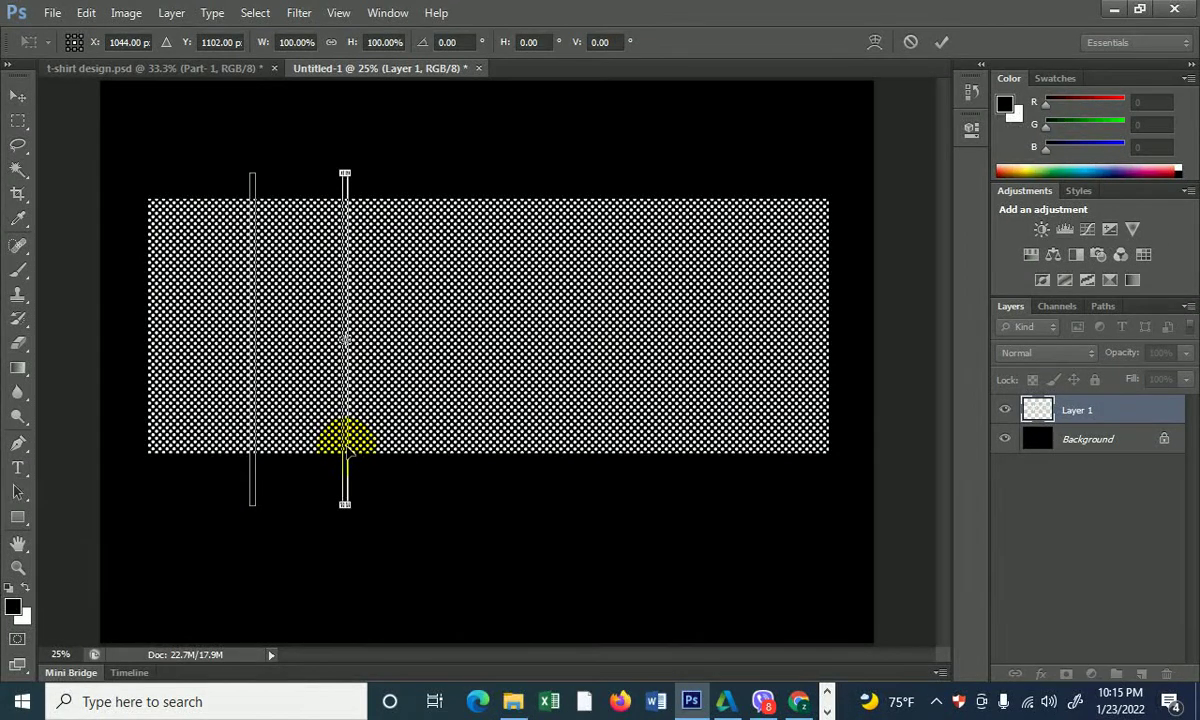
key("Return")
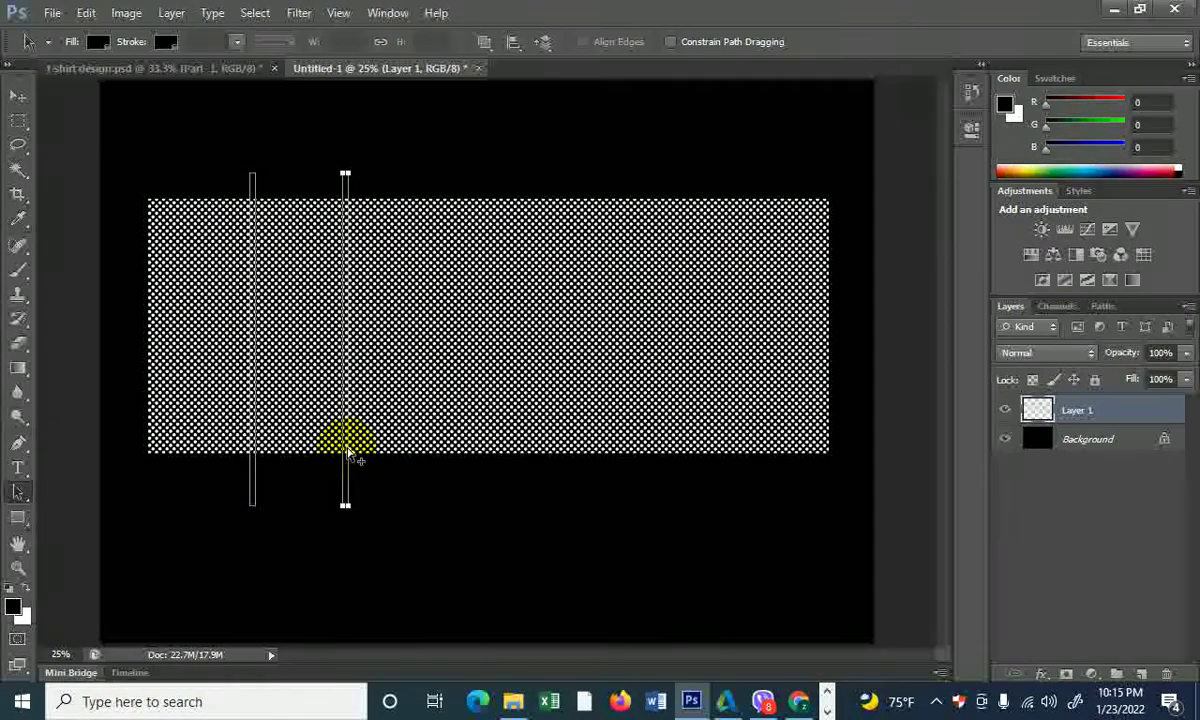
key("ctrl+alt+shift+t")
key("ctrl+alt+shift+t")
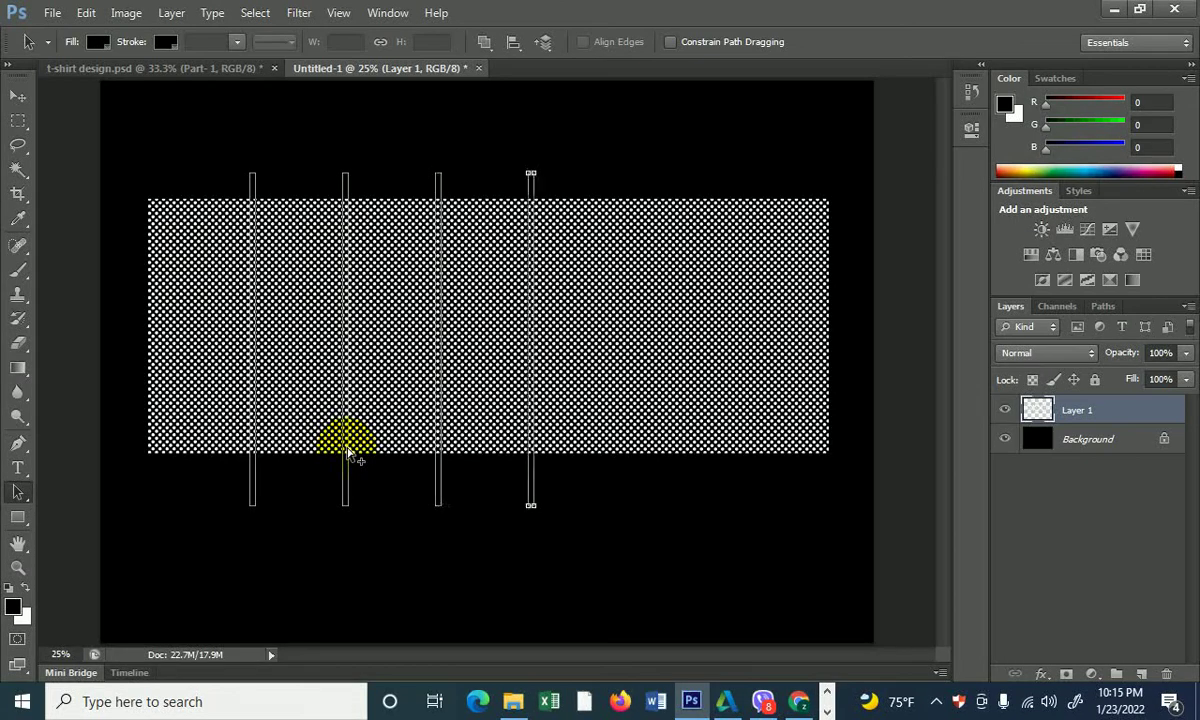
key("ctrl+alt+shift+t")
key("ctrl+alt+shift+t")
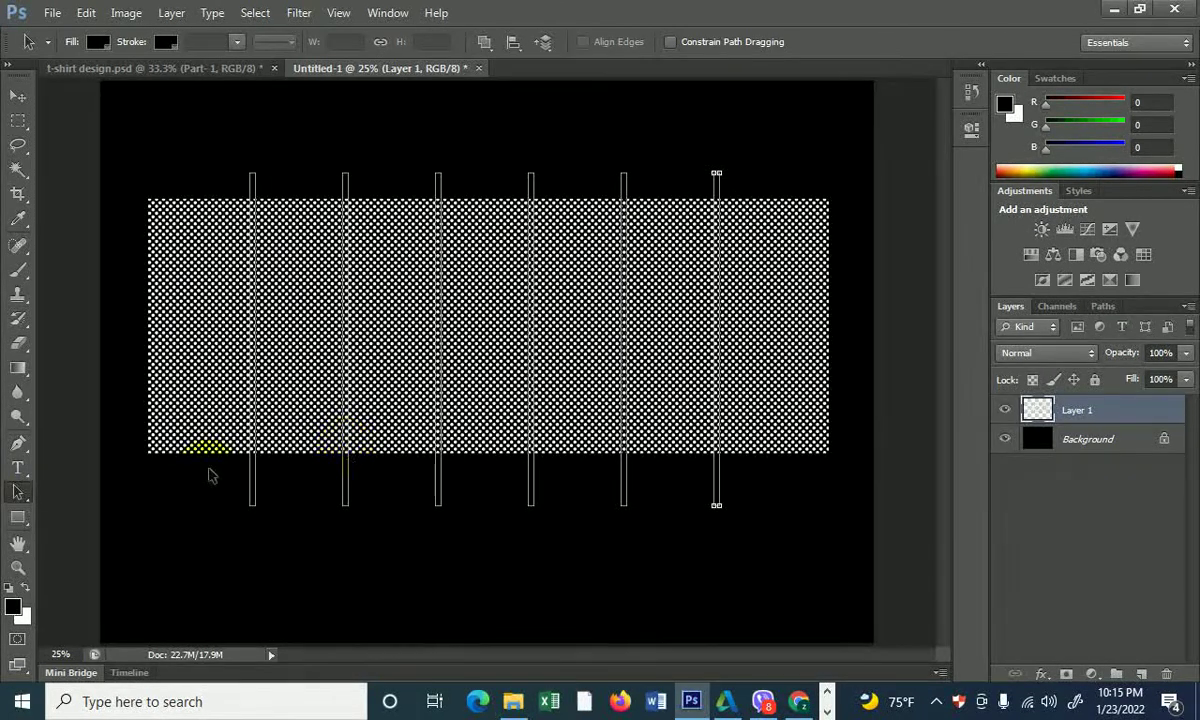
left_click_drag(192, 148, 758, 555)
- Skew the six line paths about -5.87° so their tops lean right, nudge them, and commit
key("ctrl+t")
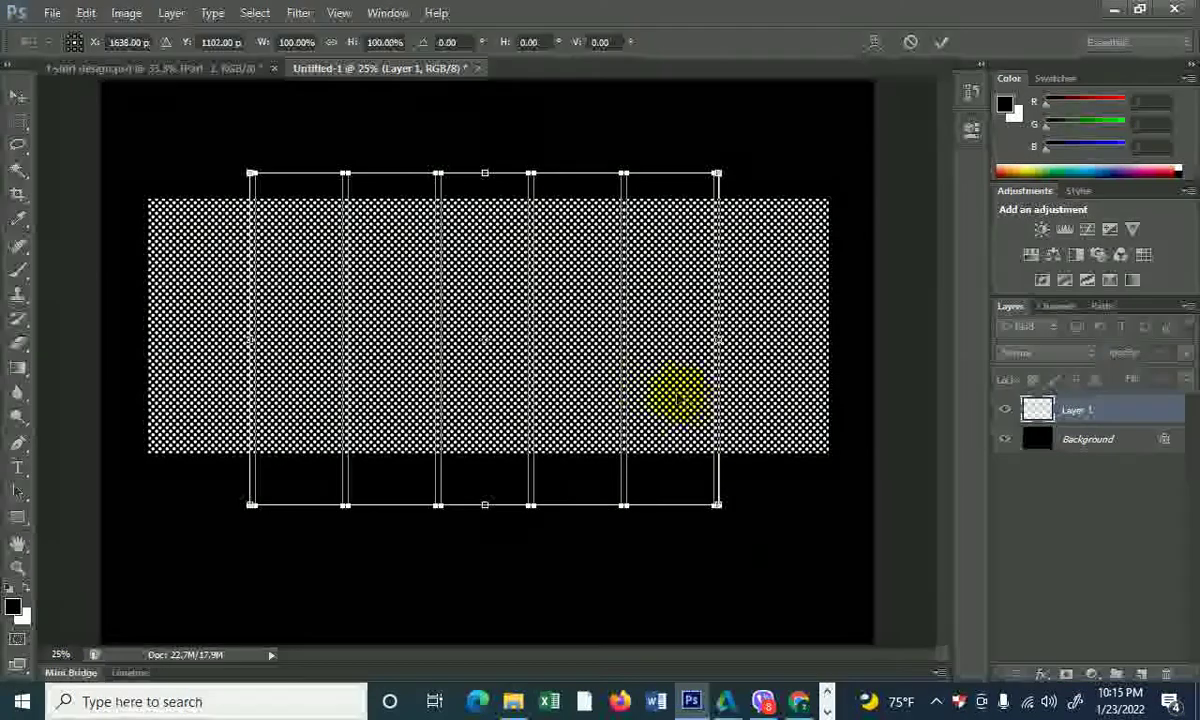
left_click_drag(621, 383, 621, 383)
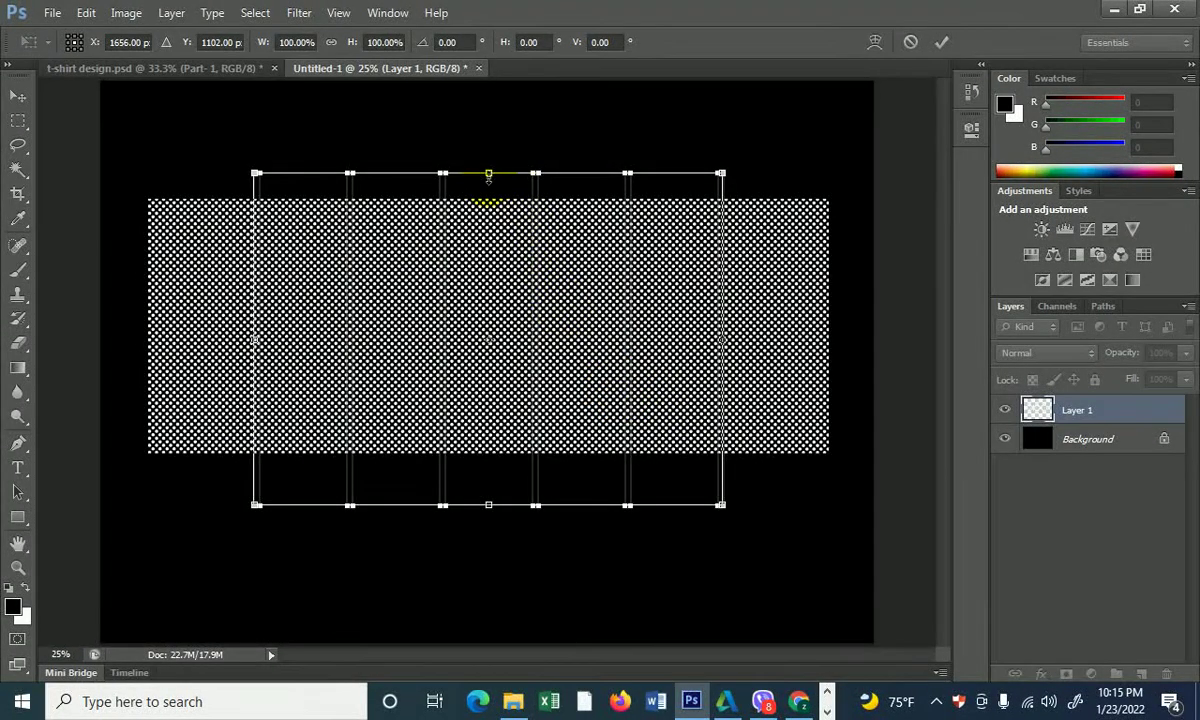
left_click_drag(490, 178, 524, 175)
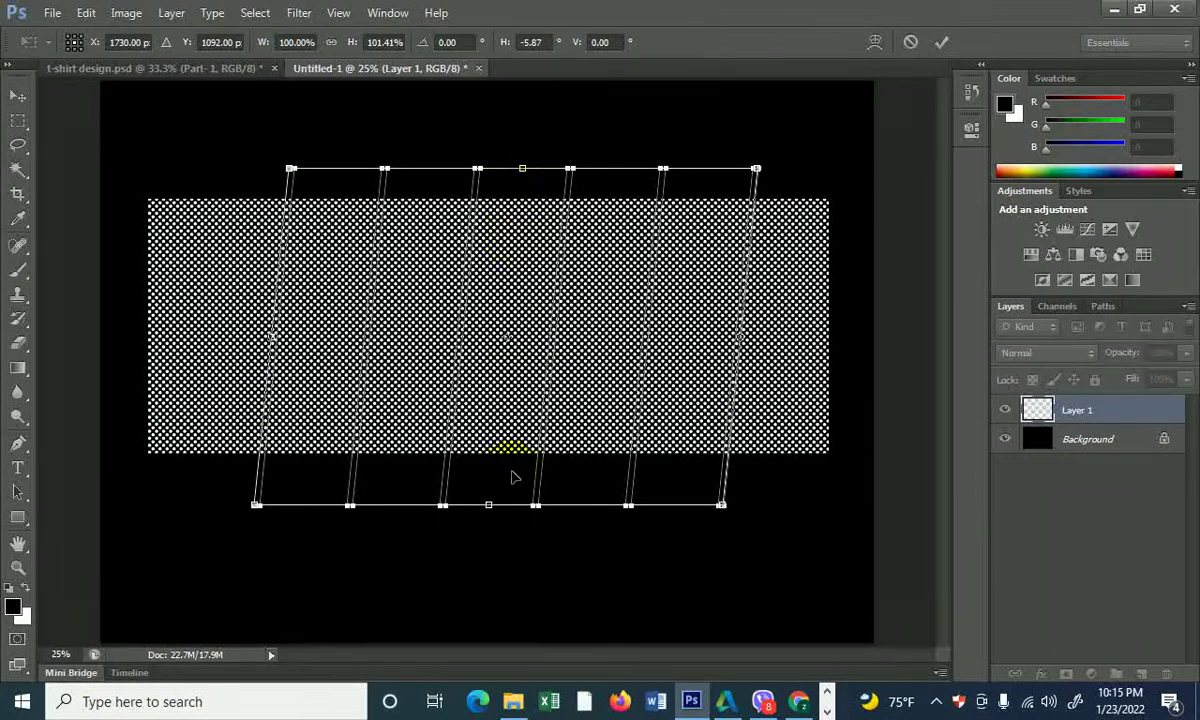
left_click_drag(490, 510, 488, 505)
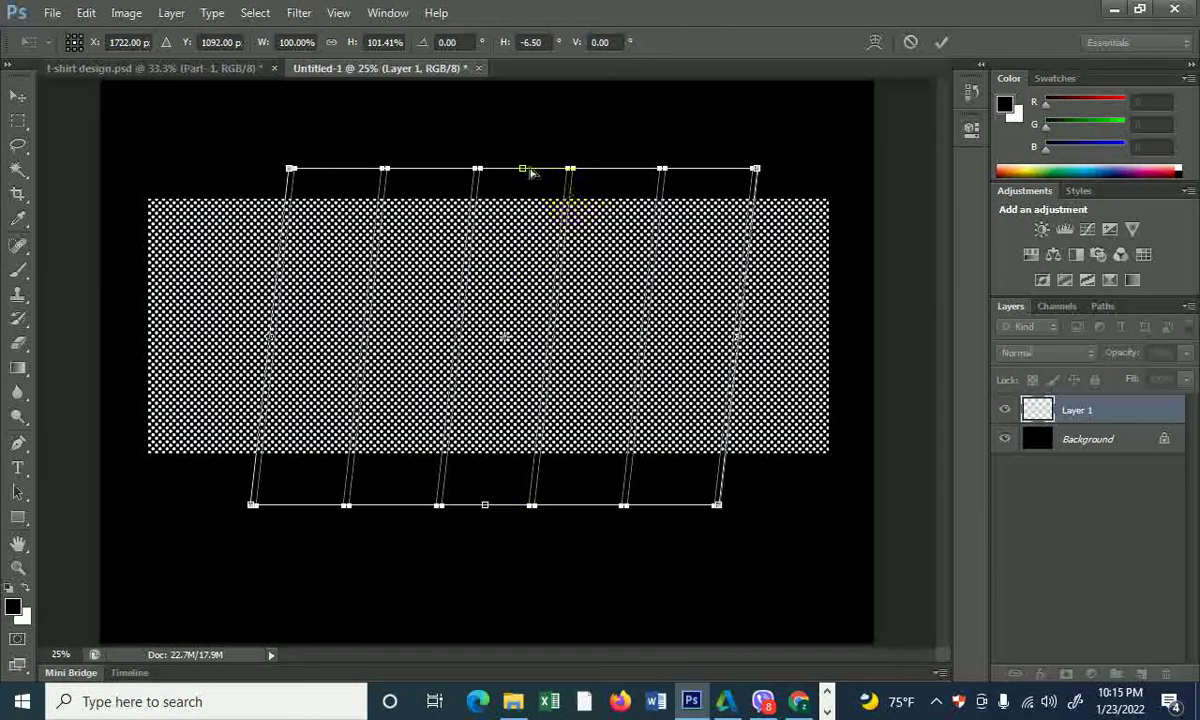
left_click_drag(524, 172, 518, 171)
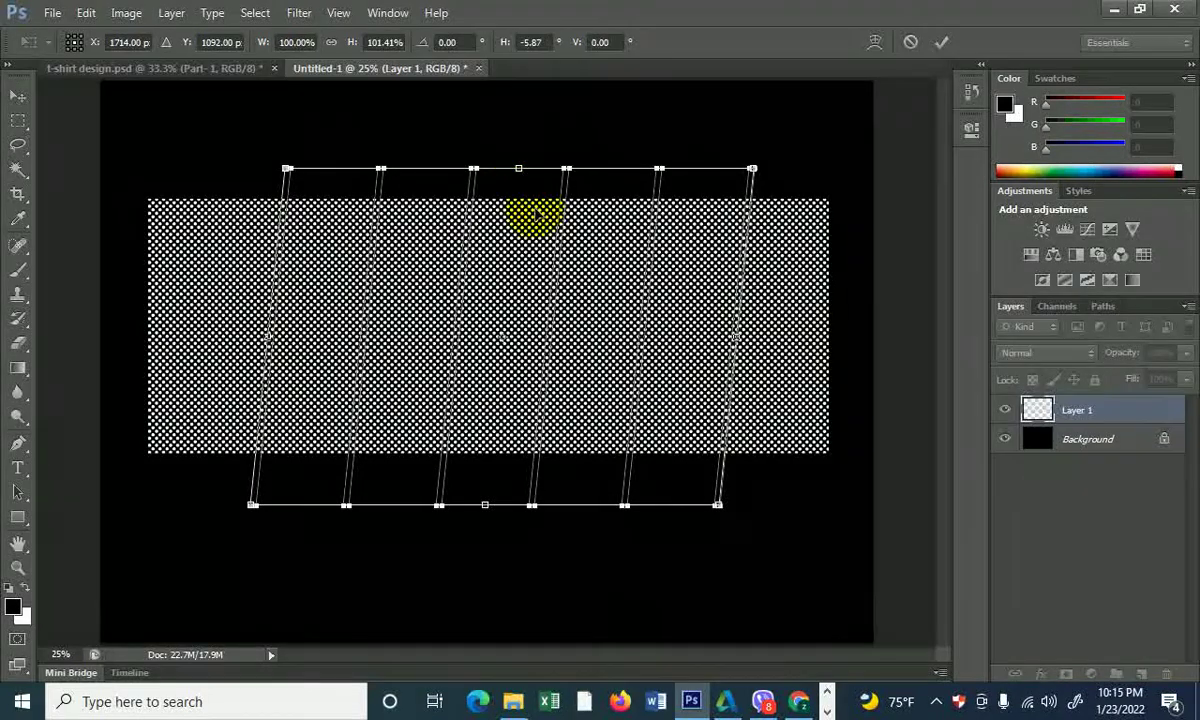
key("shift+Left")
key("shift+Left")
key("shift+Left")
key("shift+Left")
key("shift+Left")
key("shift+Left")
key("Right")
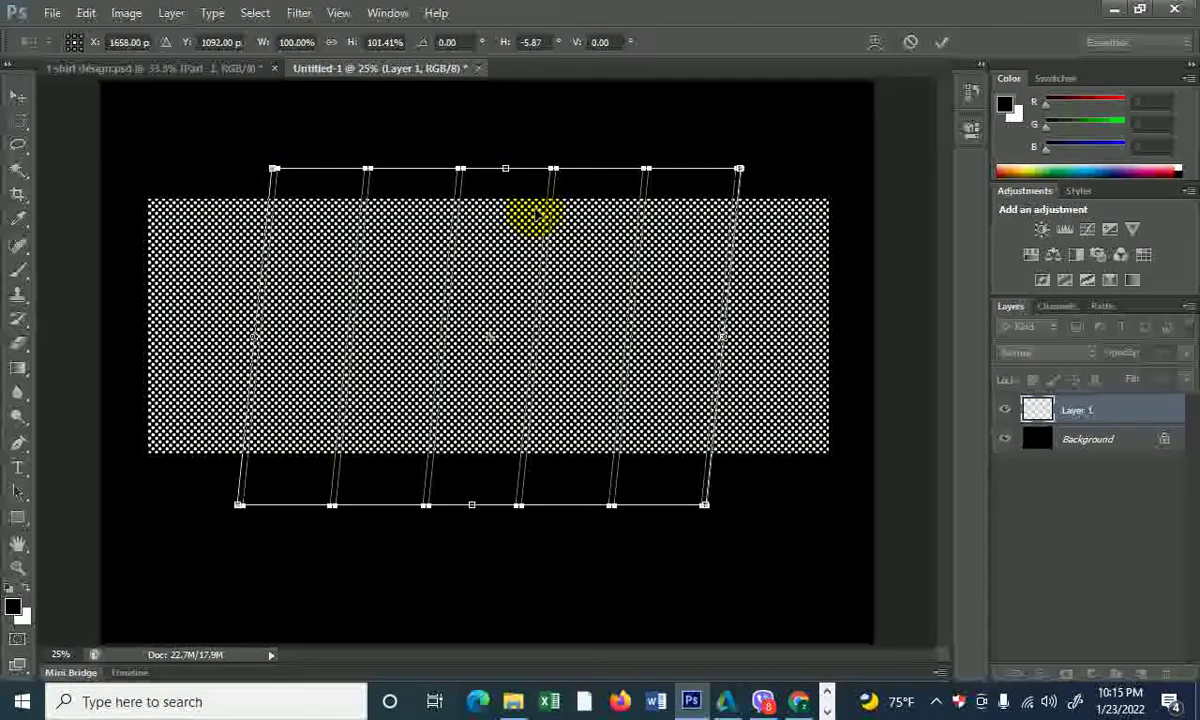
key("Return")
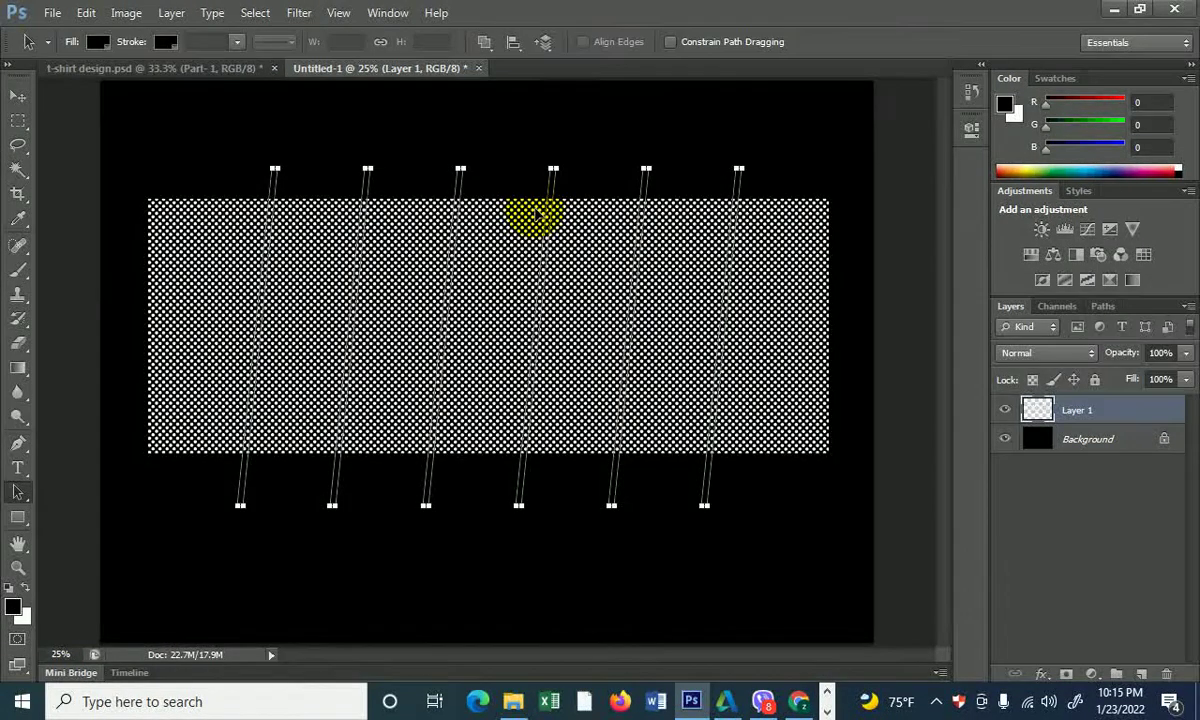
- Turn the slanted line paths into a selection and delete it from Layer 1's dots, then deselect
left_click(453, 143)
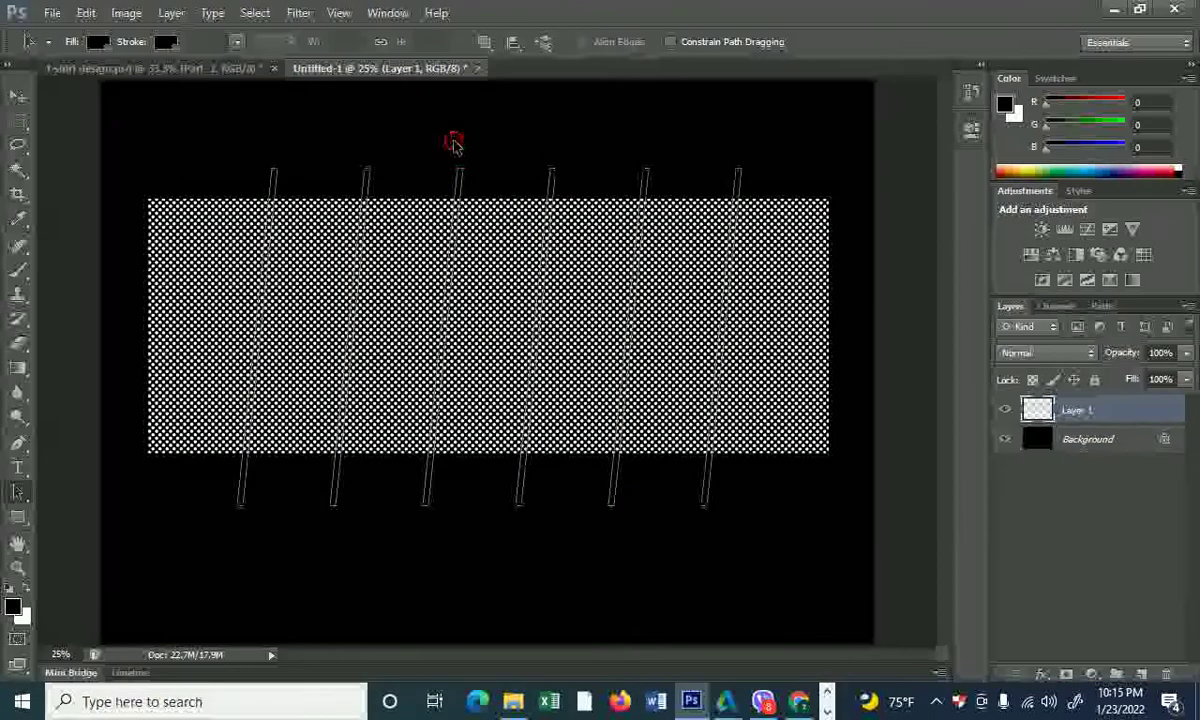
right_click(505, 176)
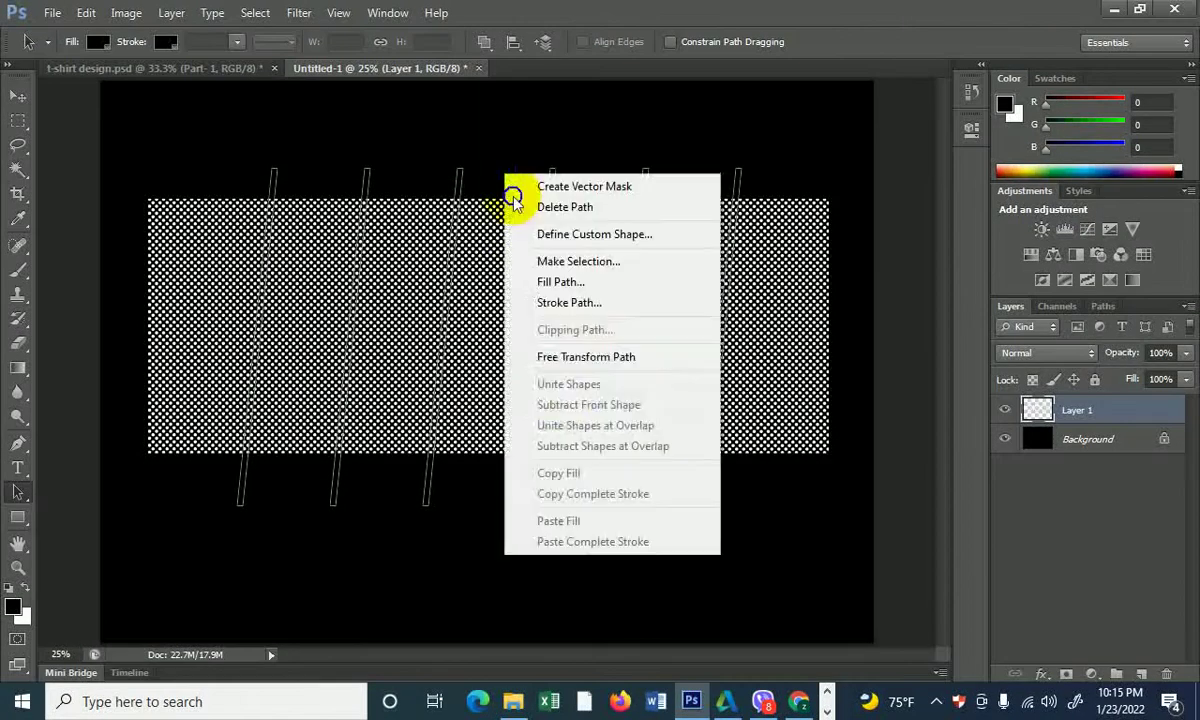
left_click(553, 261)
left_click(690, 200)
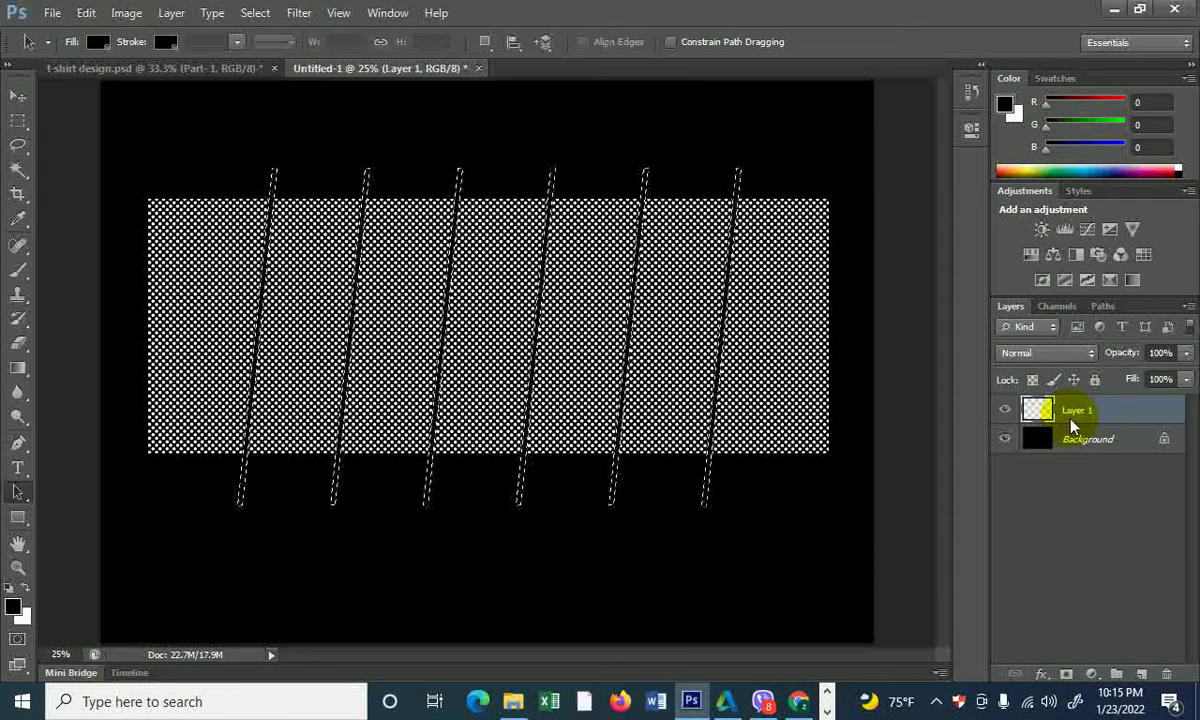
key("Delete")
key("ctrl+d")
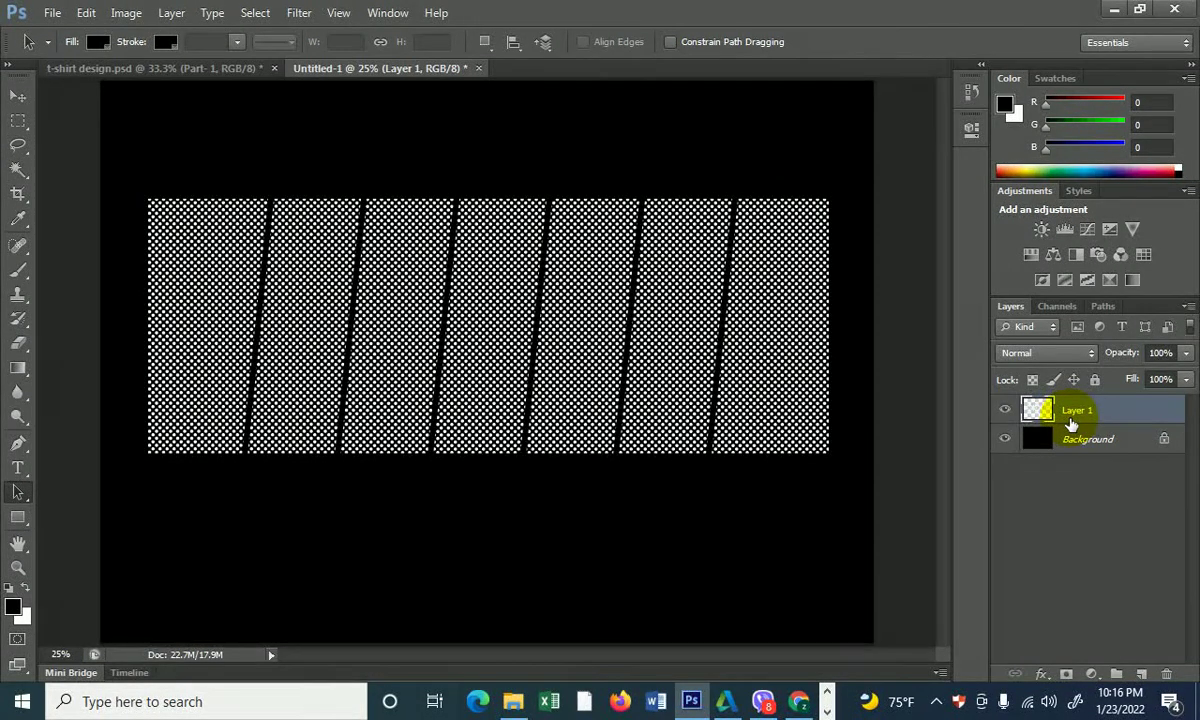
- Show the rulers and place a horizontal guide across the upper dot block
key("ctrl+r")
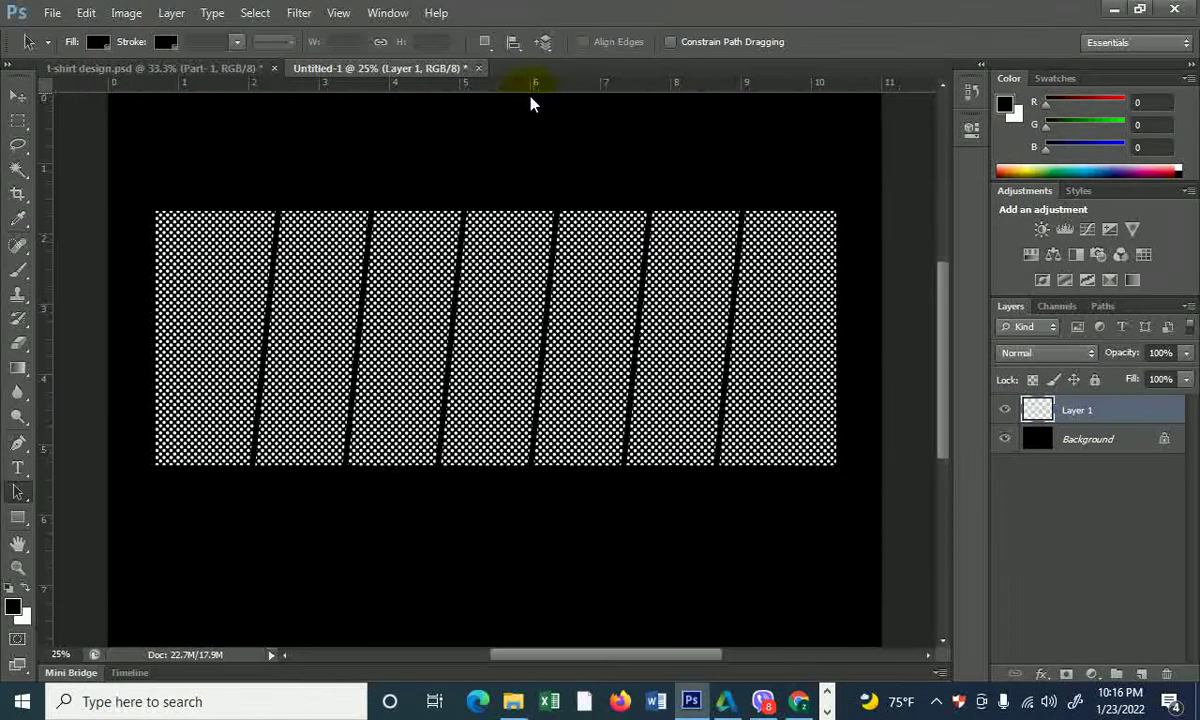
left_click_drag(510, 95, 518, 246)
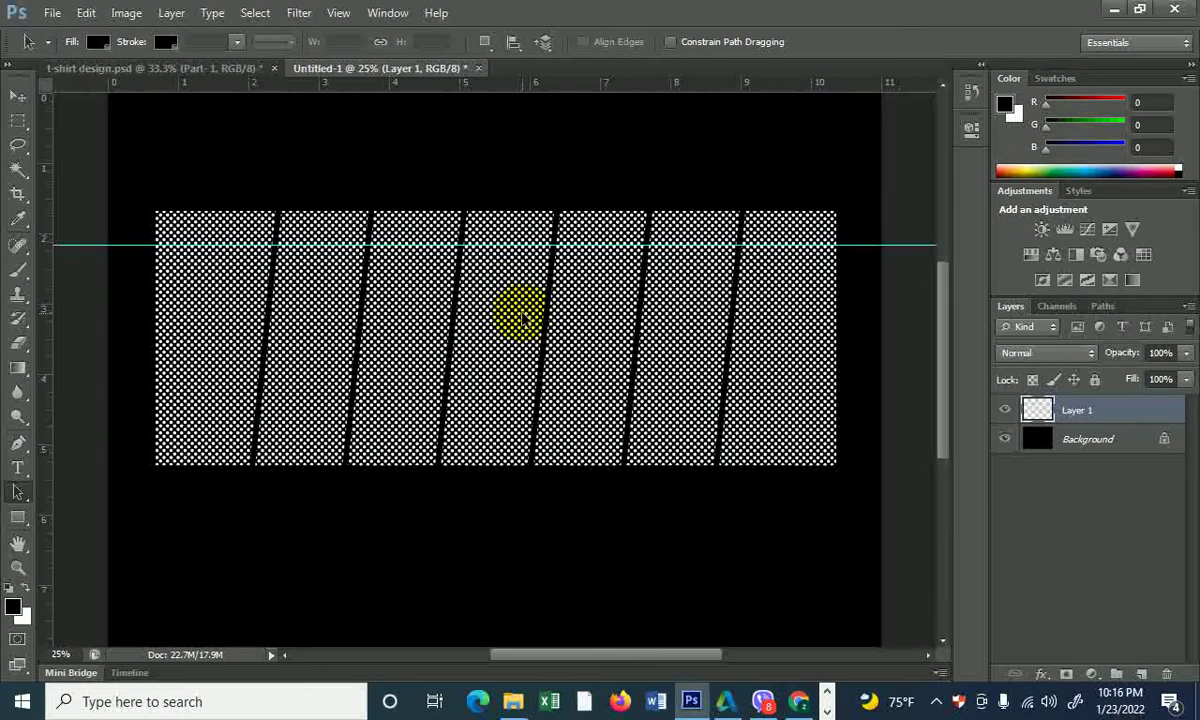
key("ctrl+plus")
left_click_drag(276, 279, 408, 328)
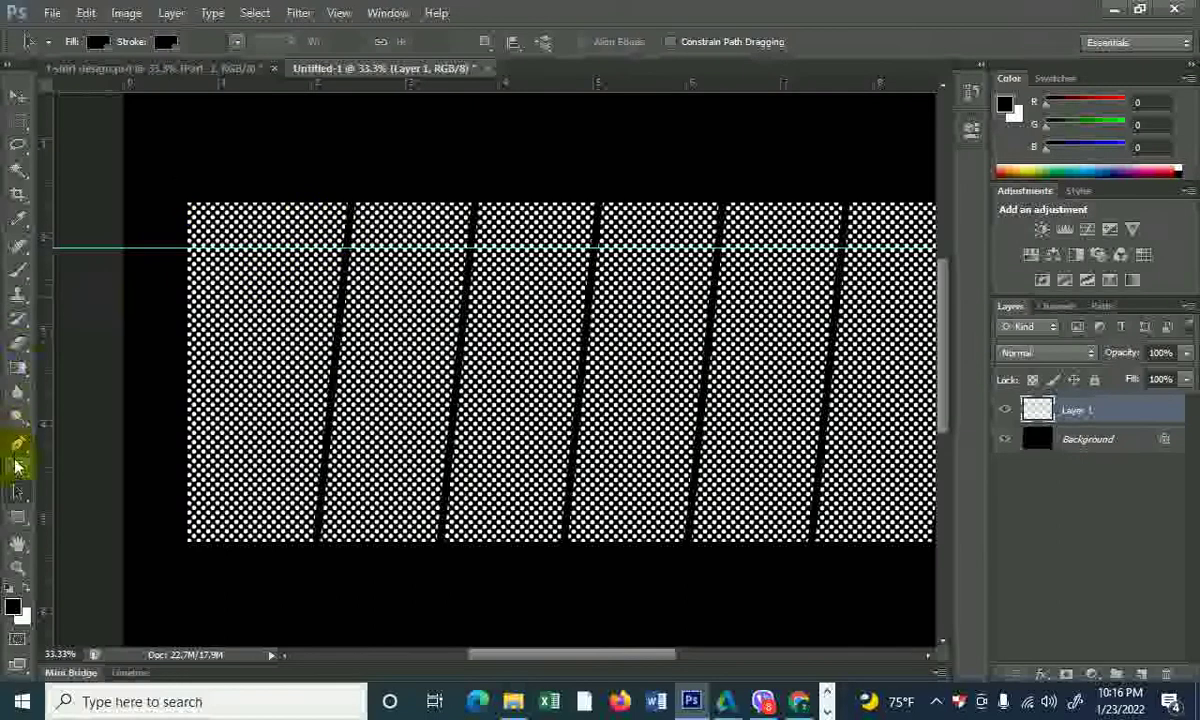
- Pen-draw a closed four-point path over the top-left corner of the dot band
left_click(18, 443)
left_click(176, 185)
left_click(175, 255)
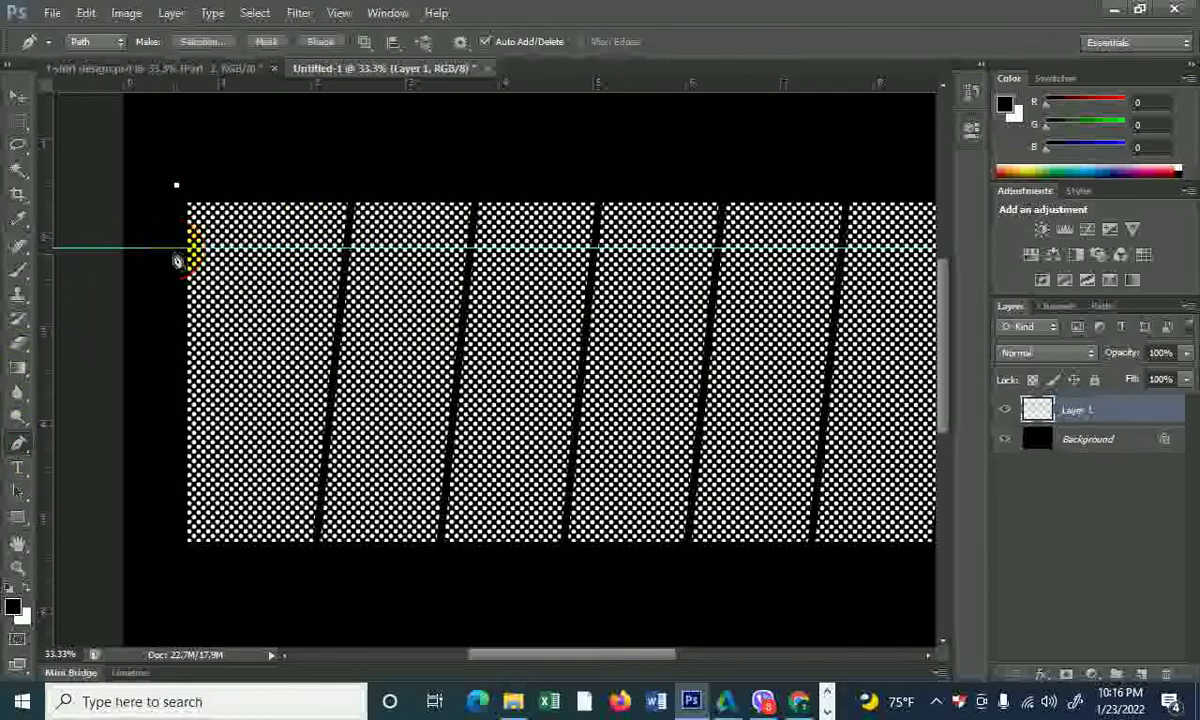
left_click(170, 248)
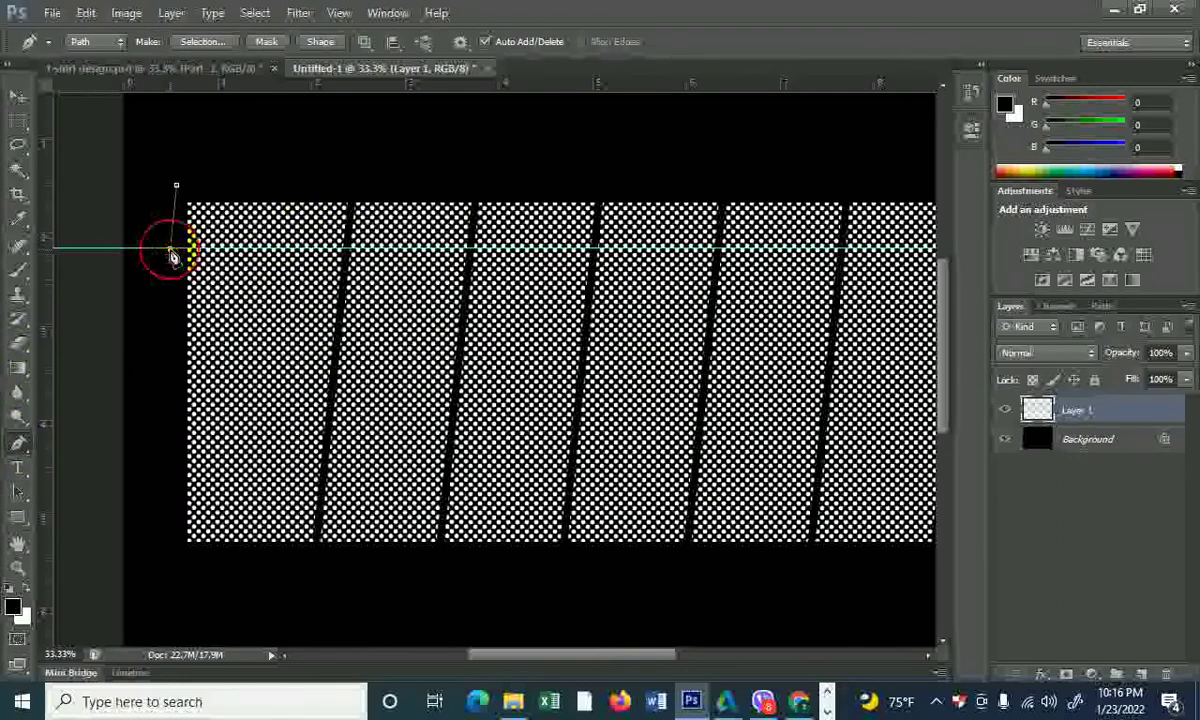
left_click(345, 250)
left_click(357, 165)
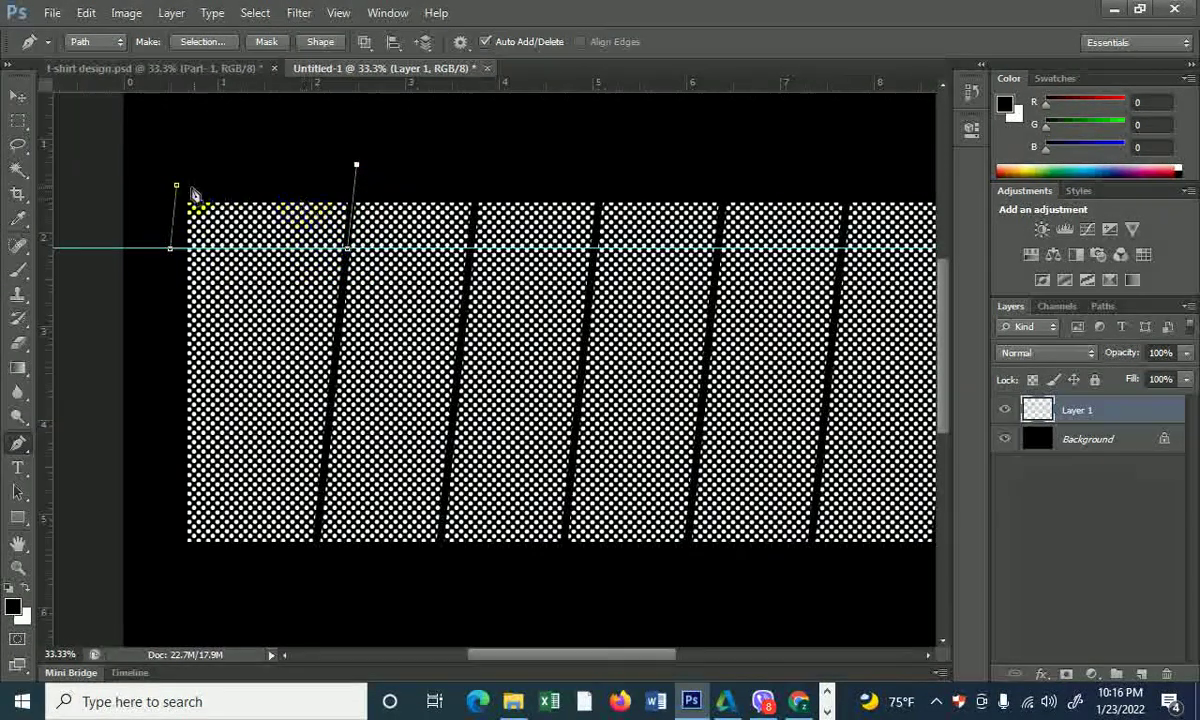
left_click(176, 186)
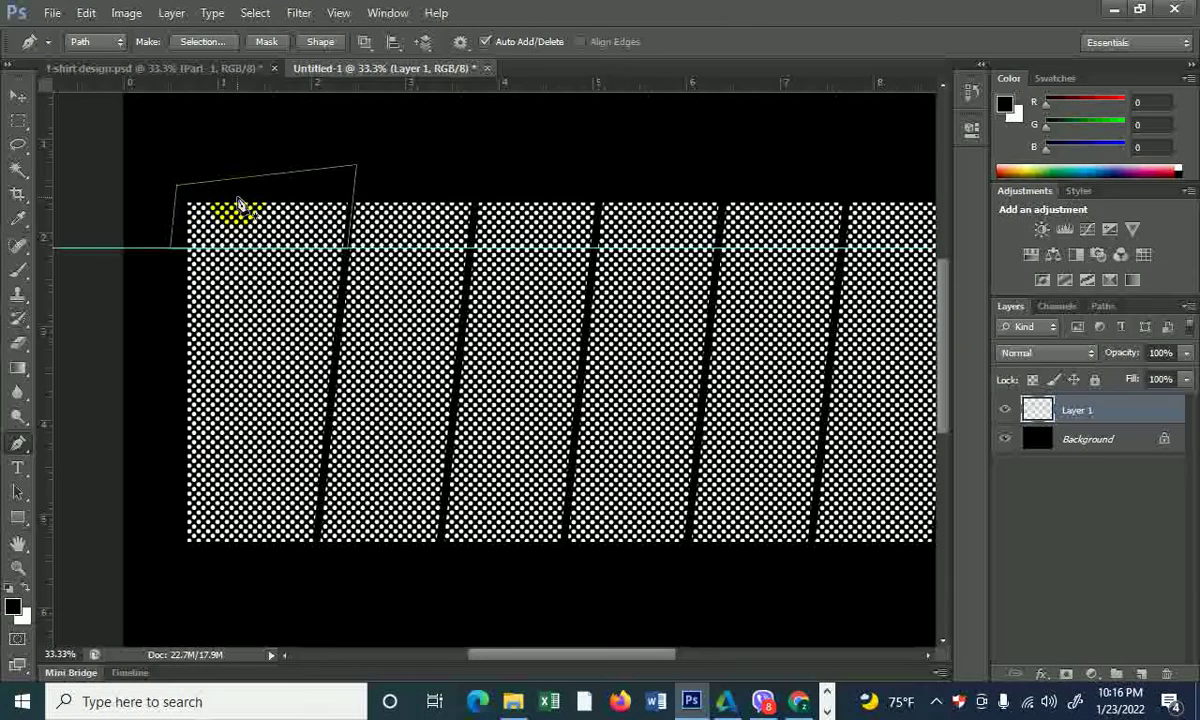
left_click_drag(434, 244, 378, 252)
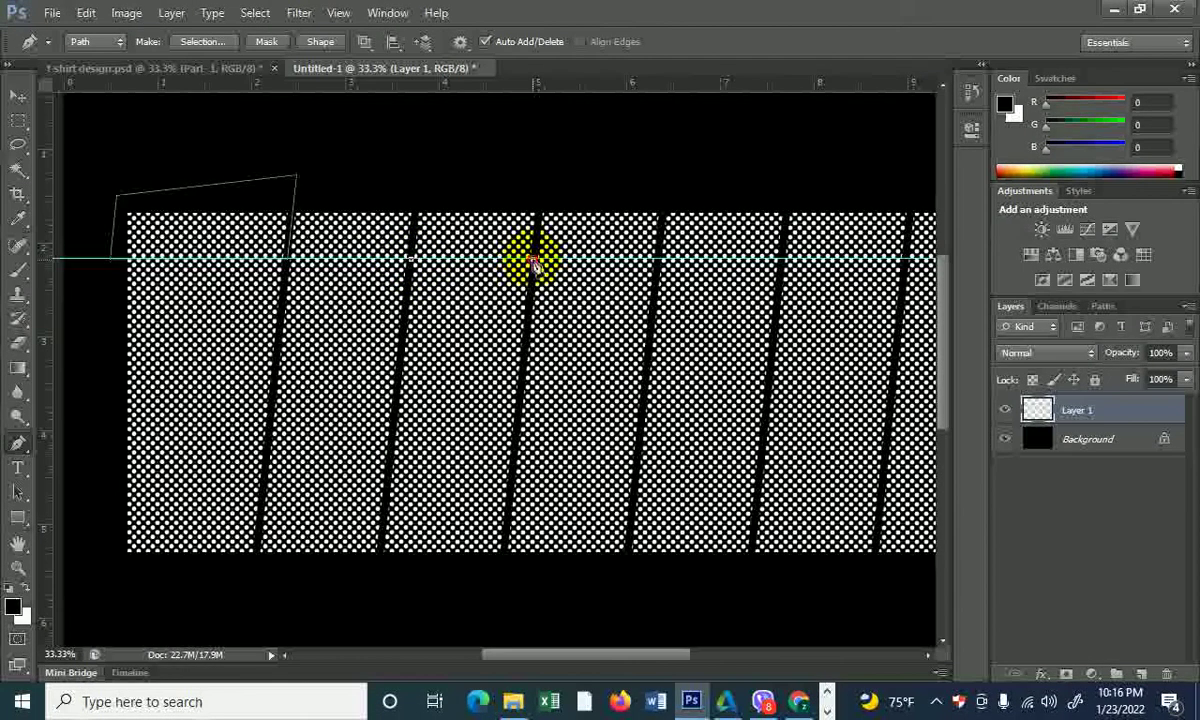
- Pen-outline the block tops above the guide around the second and third stripes
left_click(543, 190)
left_click(418, 189)
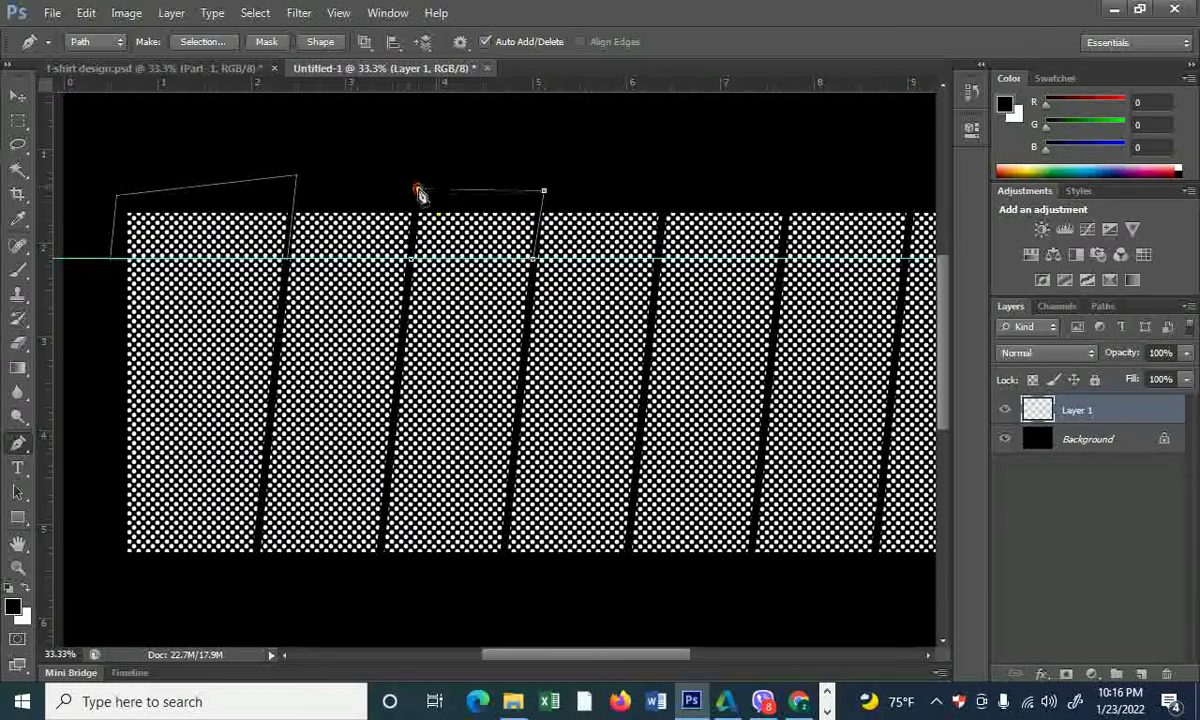
left_click(470, 258)
left_click(585, 237)
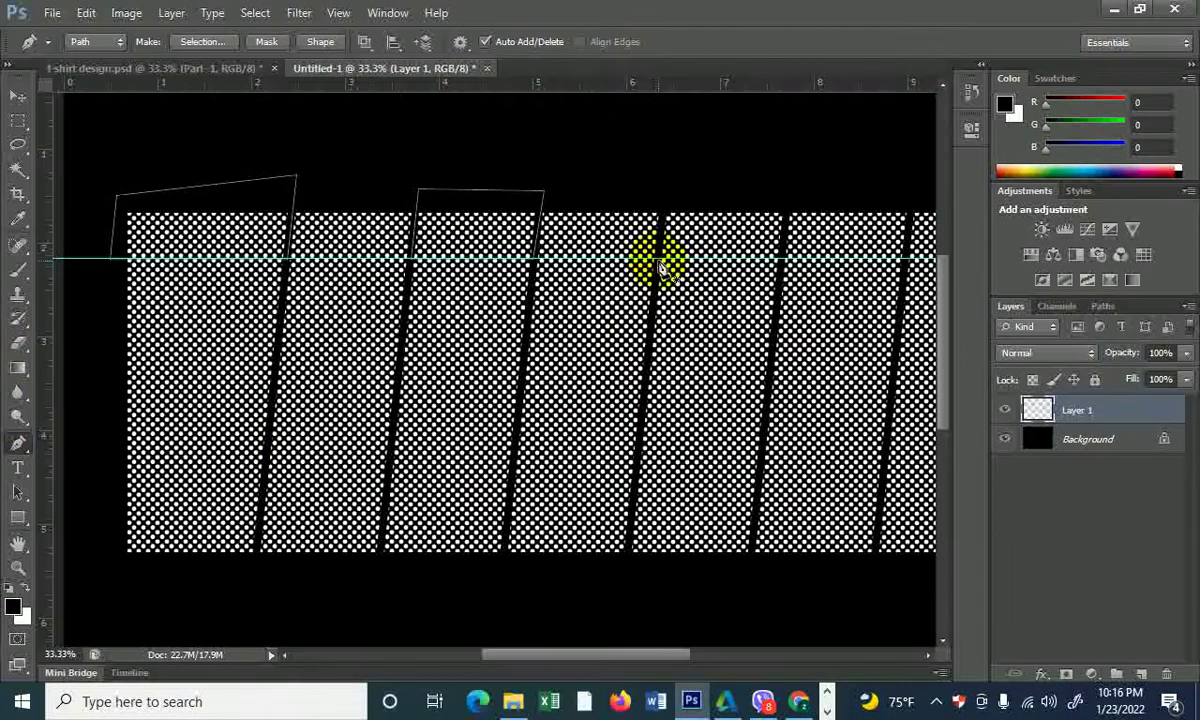
left_click_drag(686, 354, 612, 392)
scroll(612, 392, "up", 2)
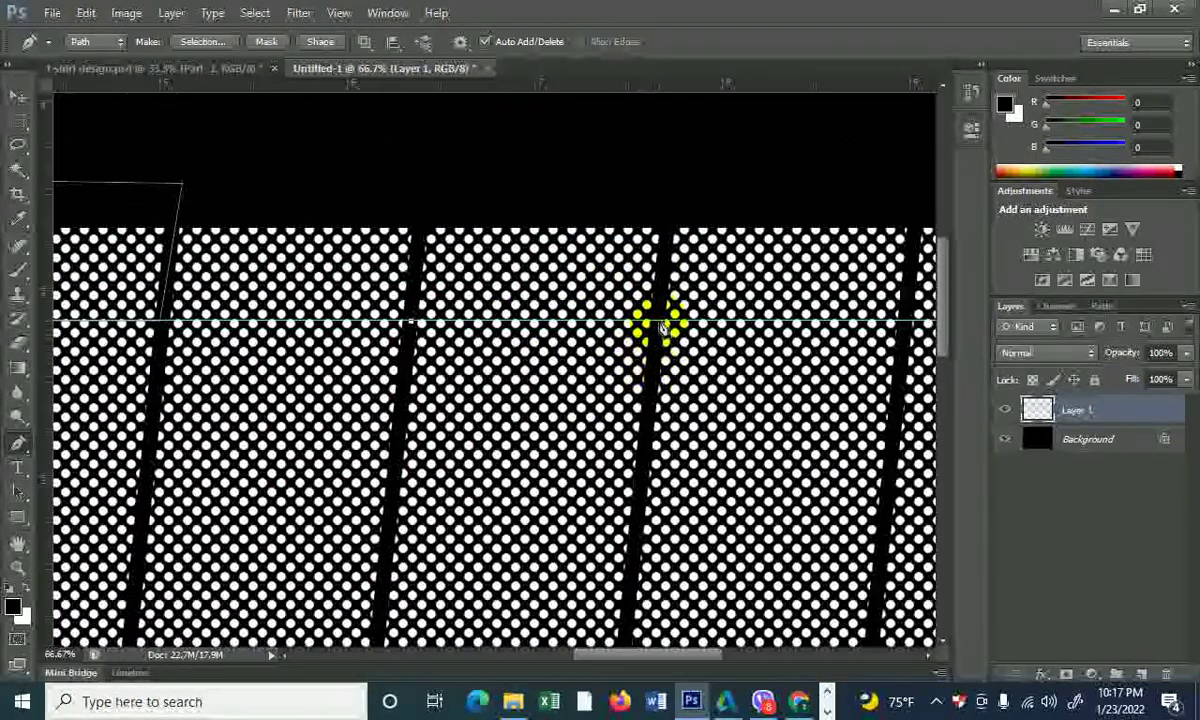
left_click(668, 196)
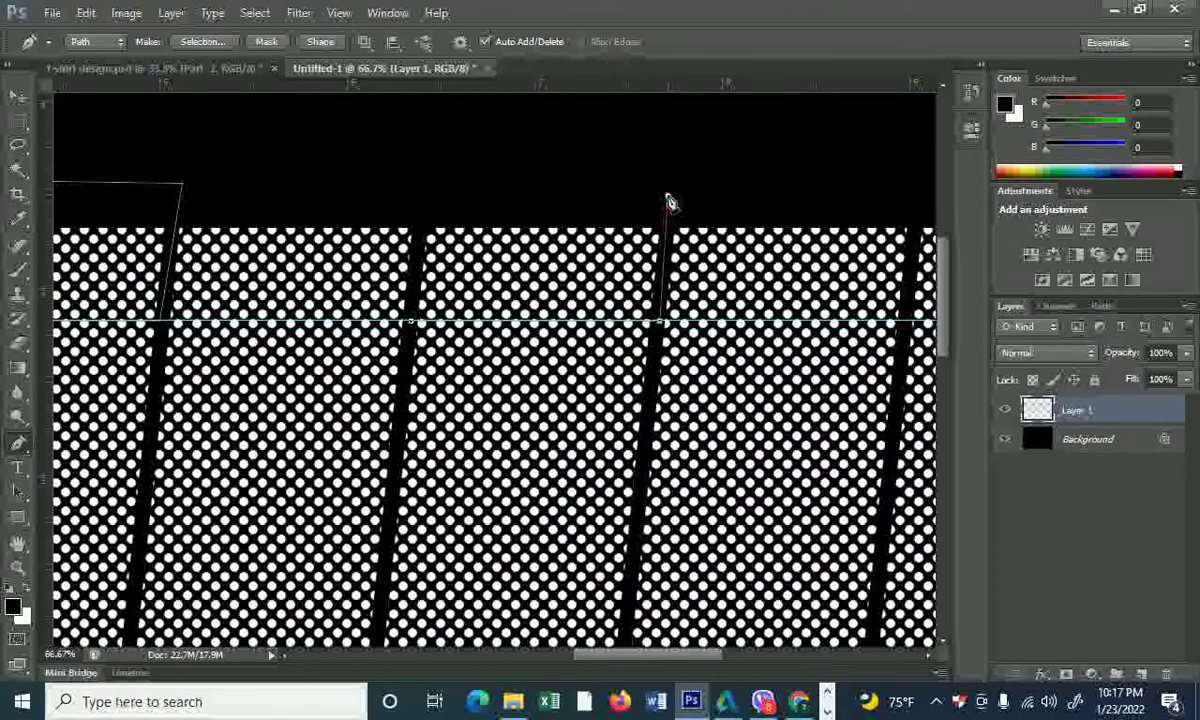
left_click(421, 197)
left_click(410, 322)
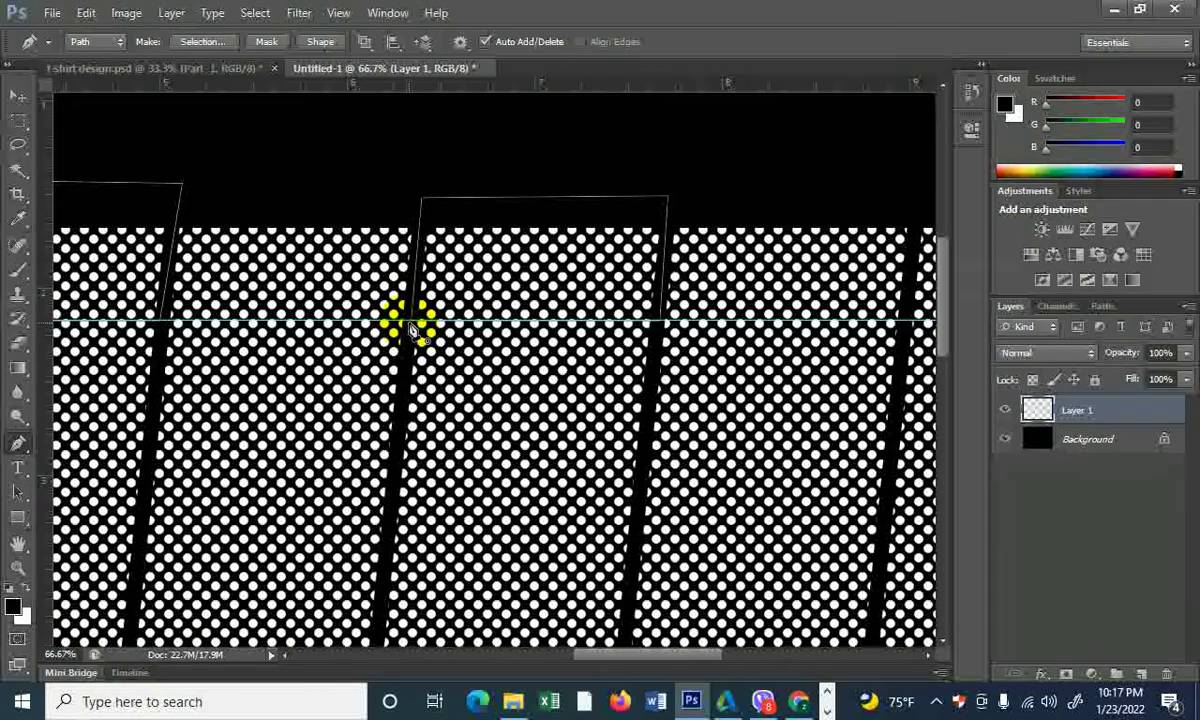
- Outline the top of the rightmost dot block down to the guide, then zoom out
scroll(512, 338, "down", 1)
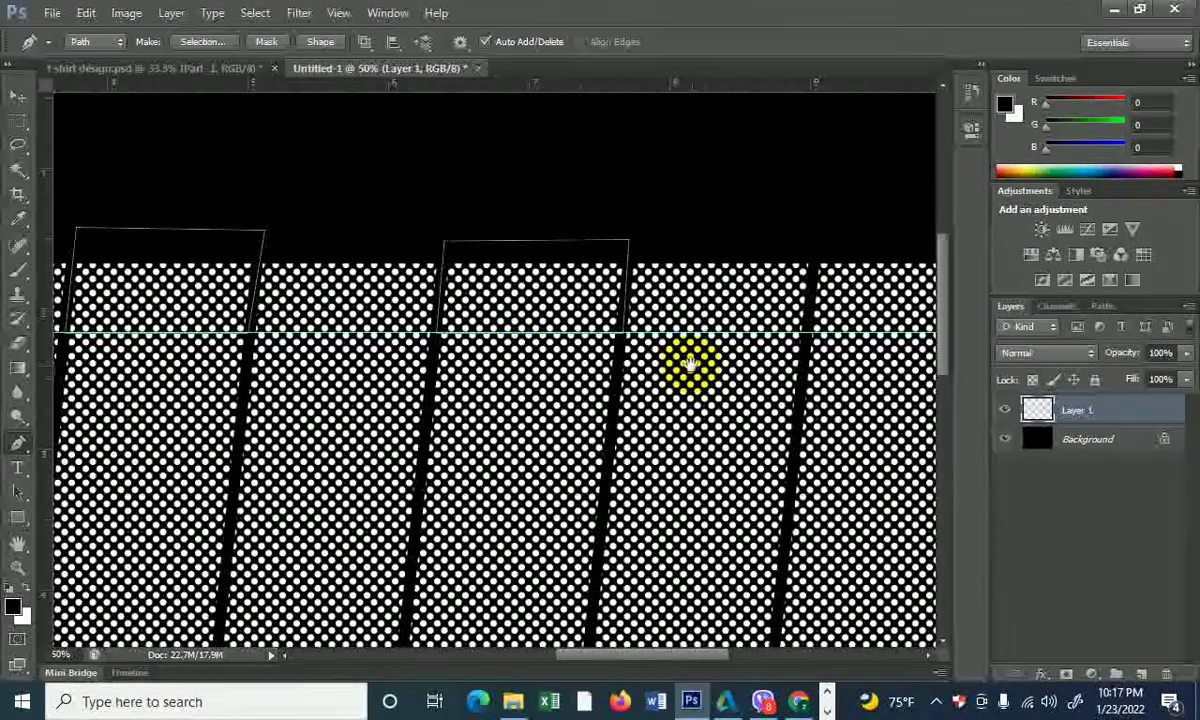
left_click_drag(723, 397, 460, 395)
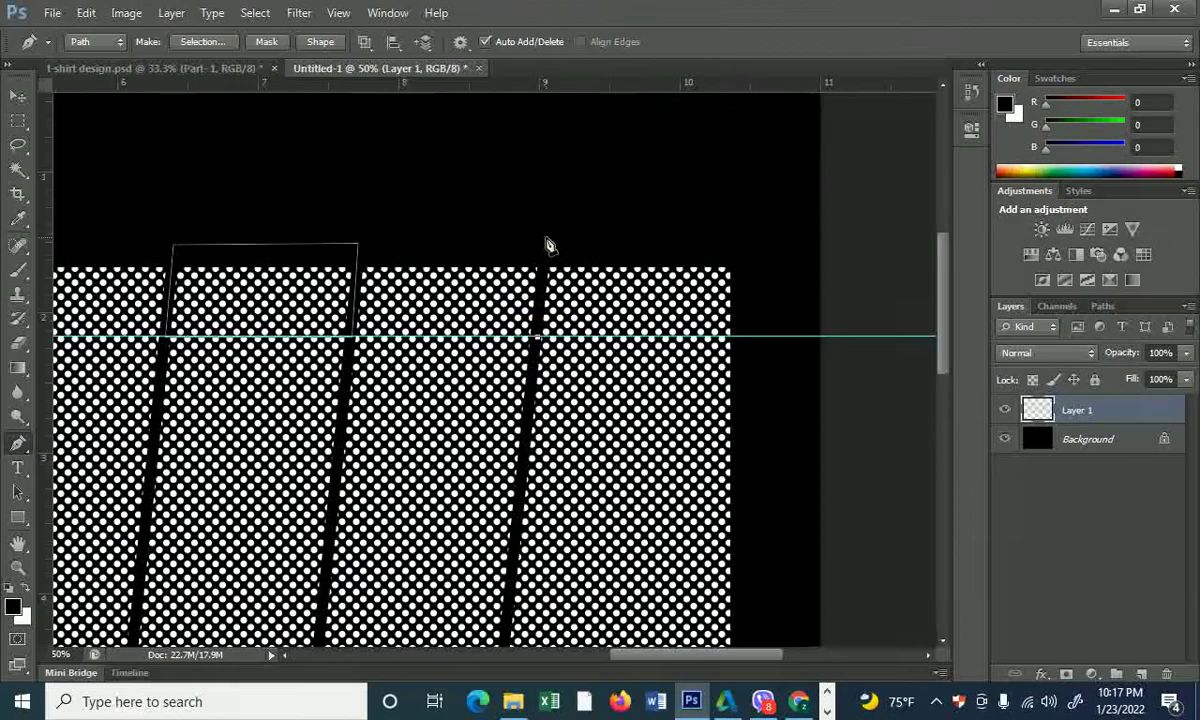
left_click(733, 238)
left_click(740, 337)
left_click(537, 337)
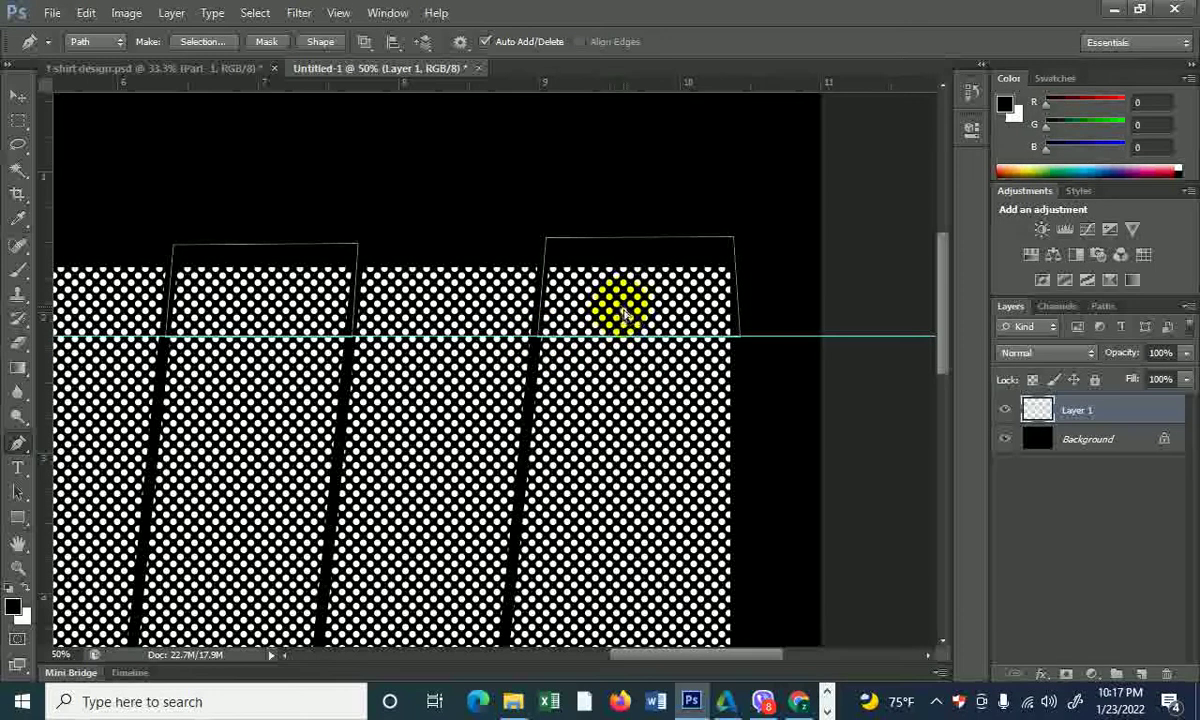
scroll(616, 340, "down", 1)
scroll(613, 300, "down", 1)
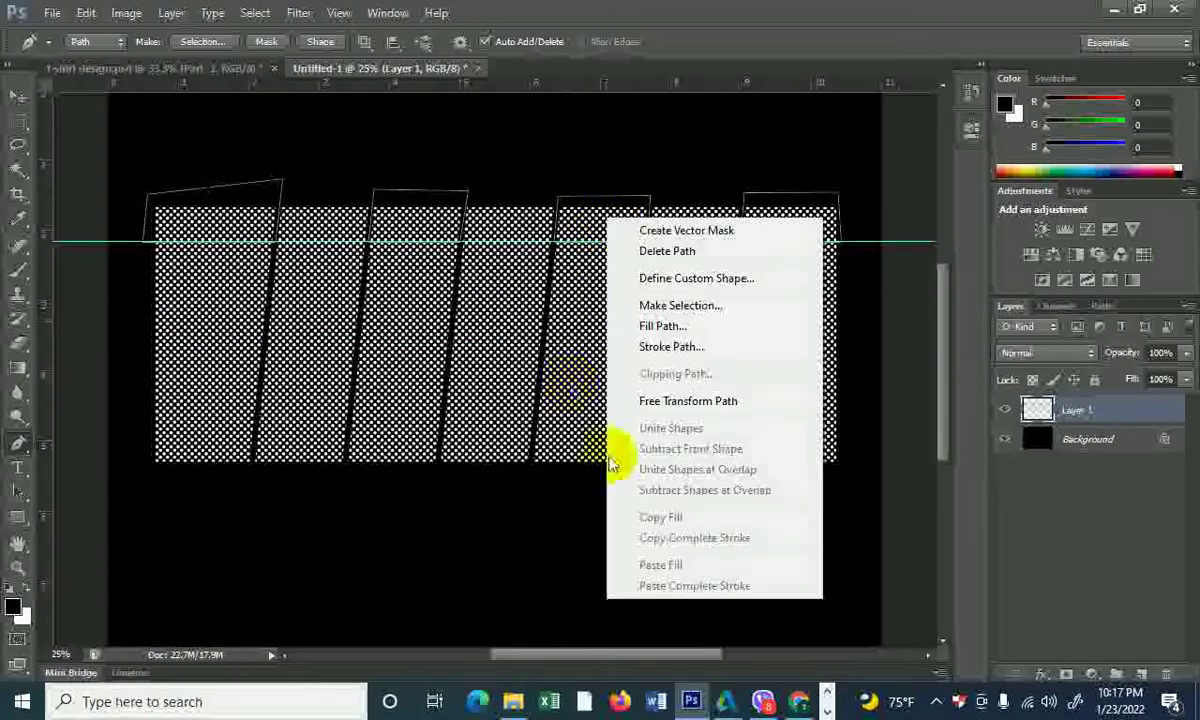
- Convert the four top outlines to a selection, delete their dots, and deselect
left_click(652, 303)
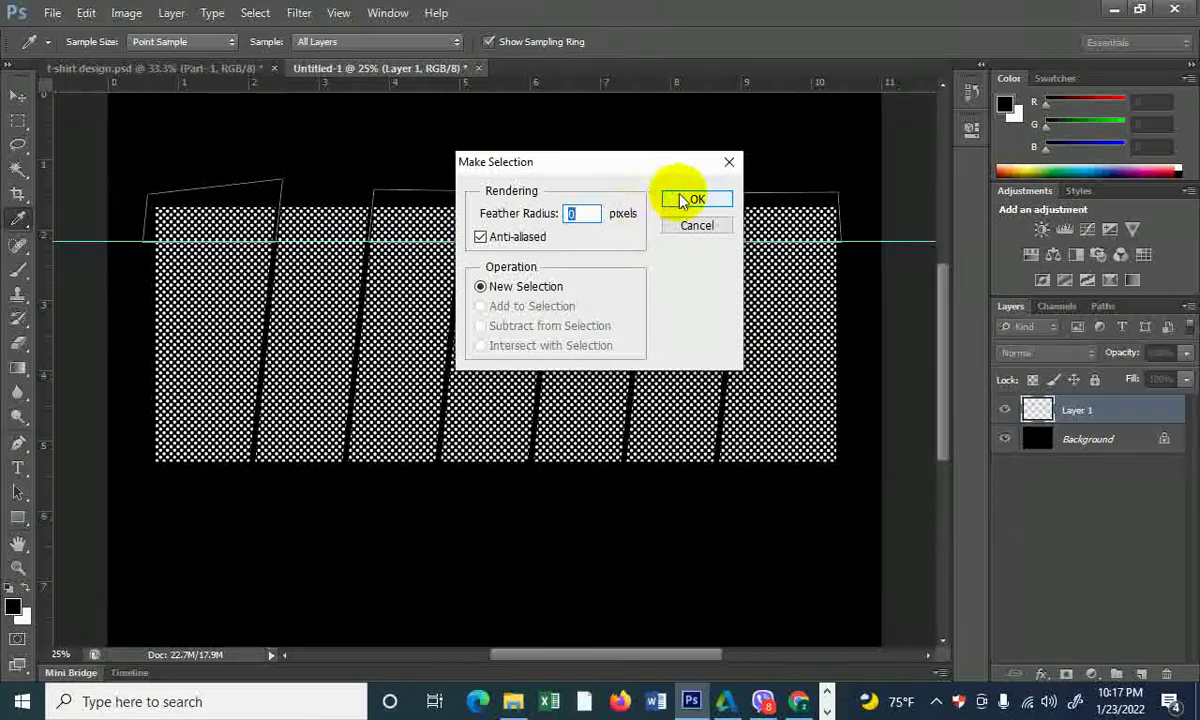
left_click(692, 199)
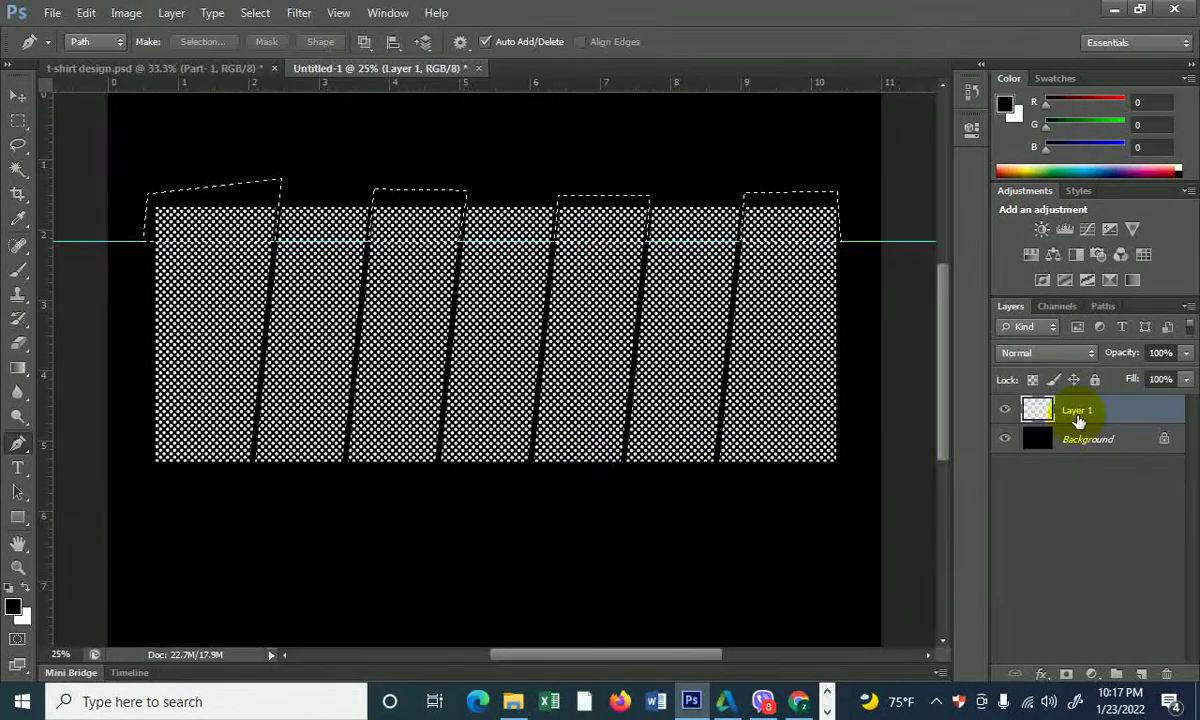
key("Delete")
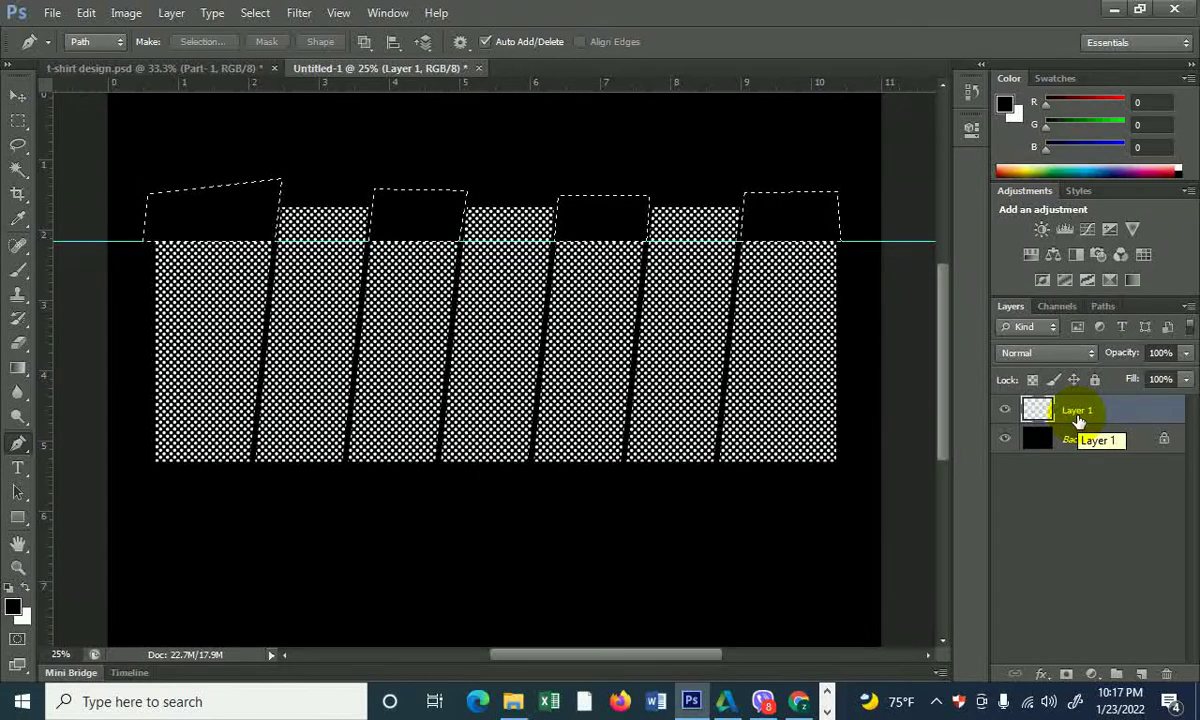
key("ctrl+d")
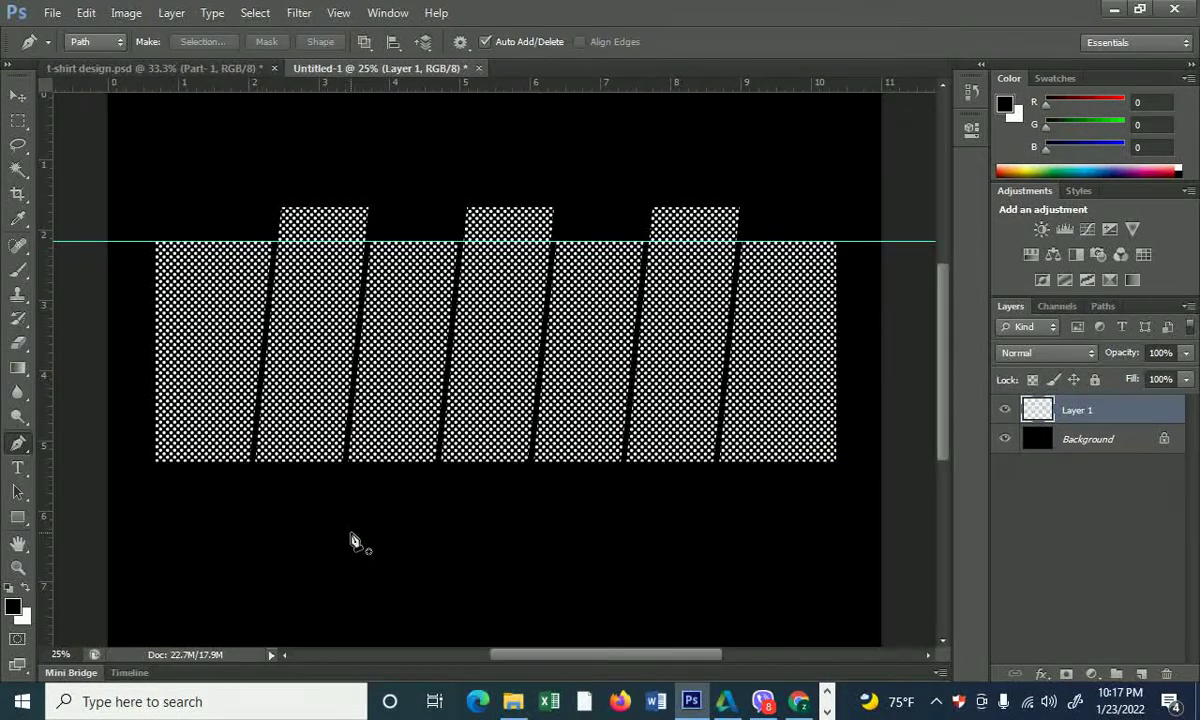
- Use a rectangle path as a marker to place a second guide across the blocks' lower part
left_click(298, 233)
left_click(18, 517)
left_click_drag(270, 193, 381, 242)
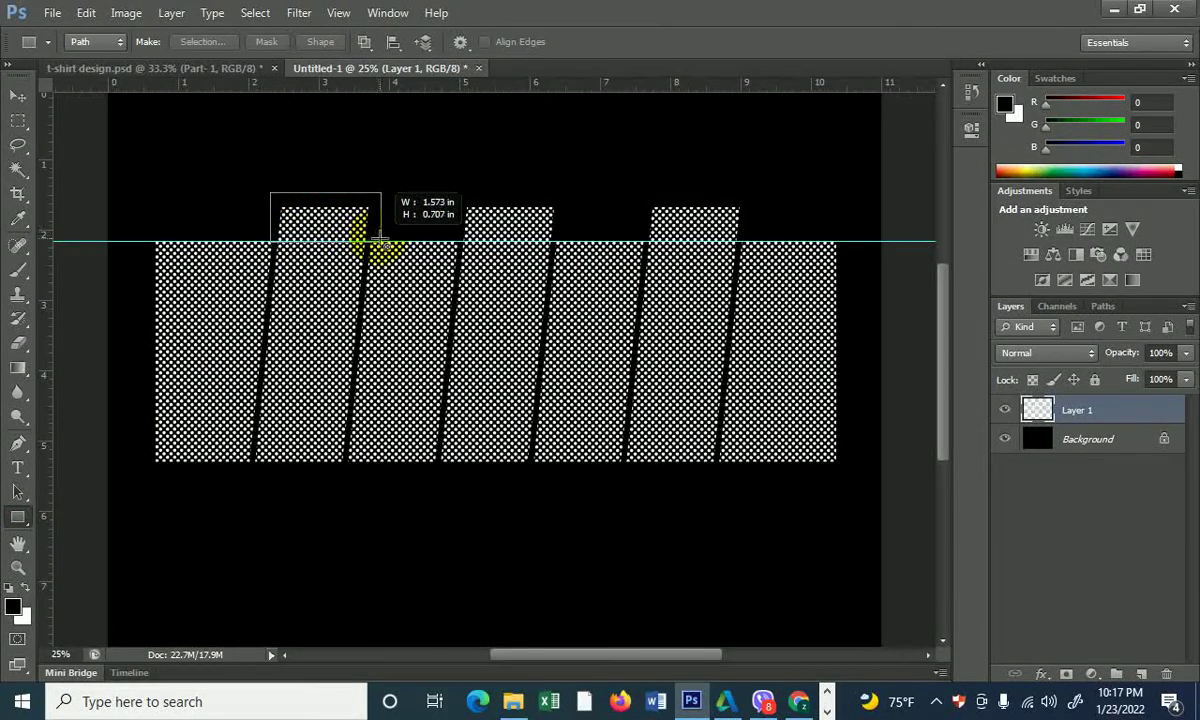
left_click(18, 491)
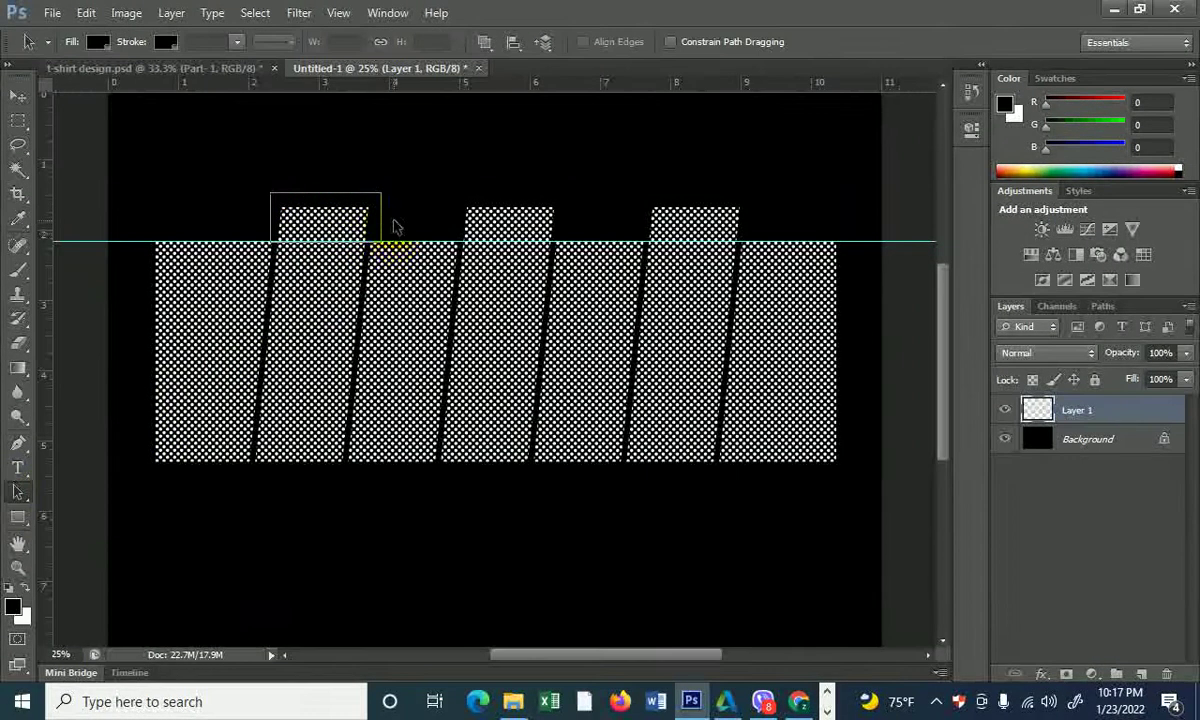
left_click_drag(370, 215, 345, 430)
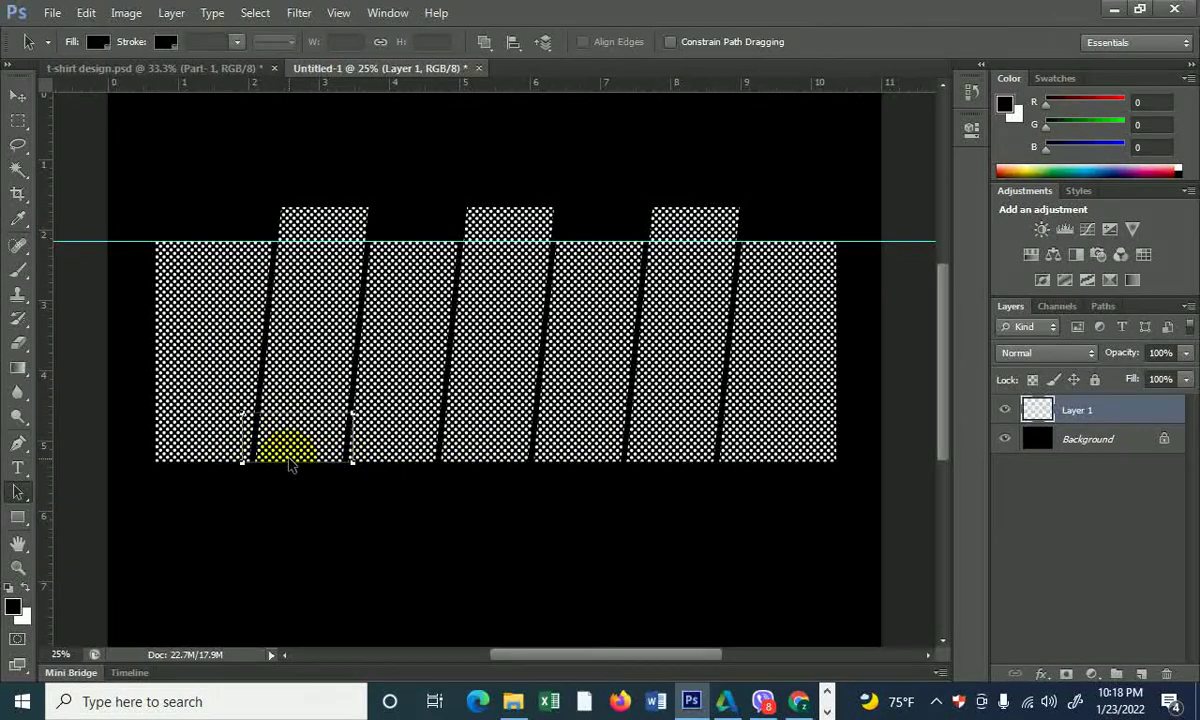
left_click_drag(416, 88, 437, 410)
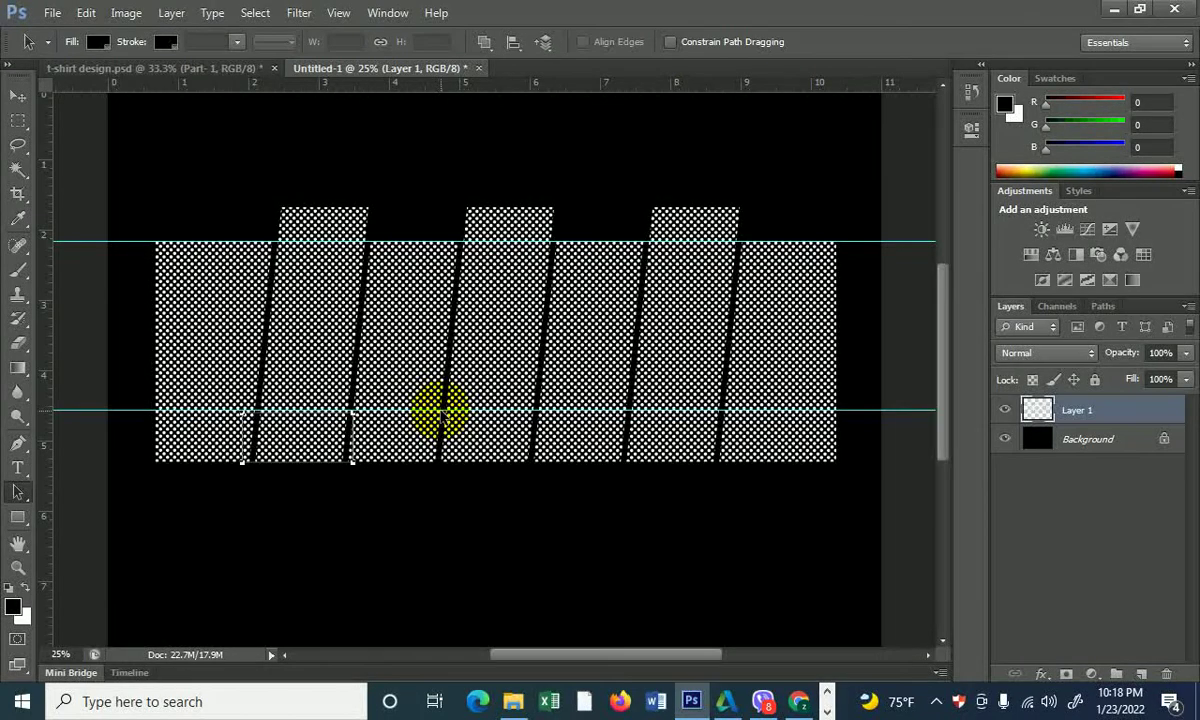
left_click(419, 505)
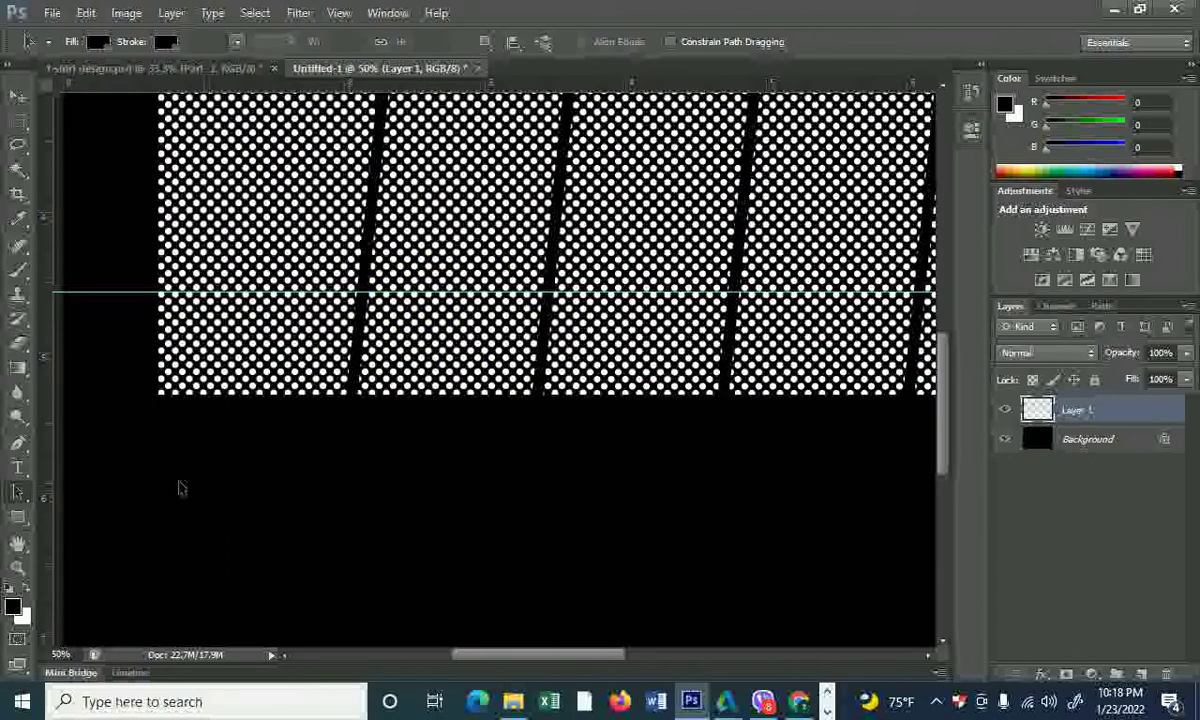
- Pen-outline the first block section below the lower guide and delete its dots
left_click(22, 450)
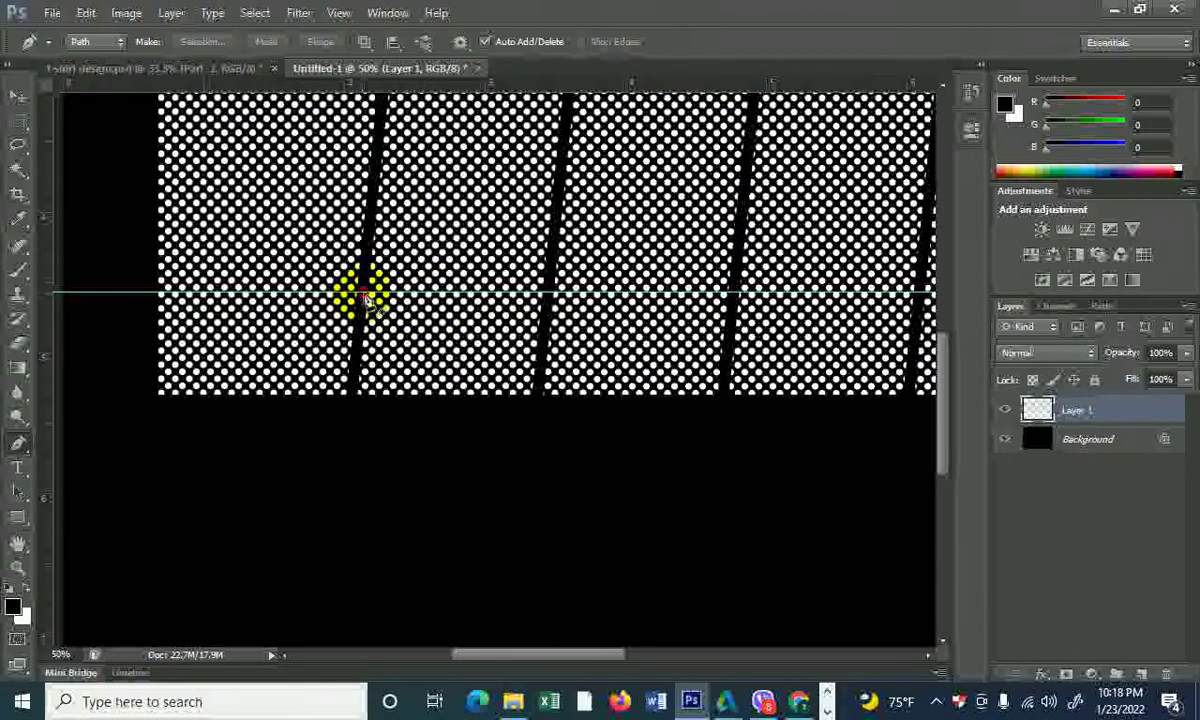
left_click(540, 295)
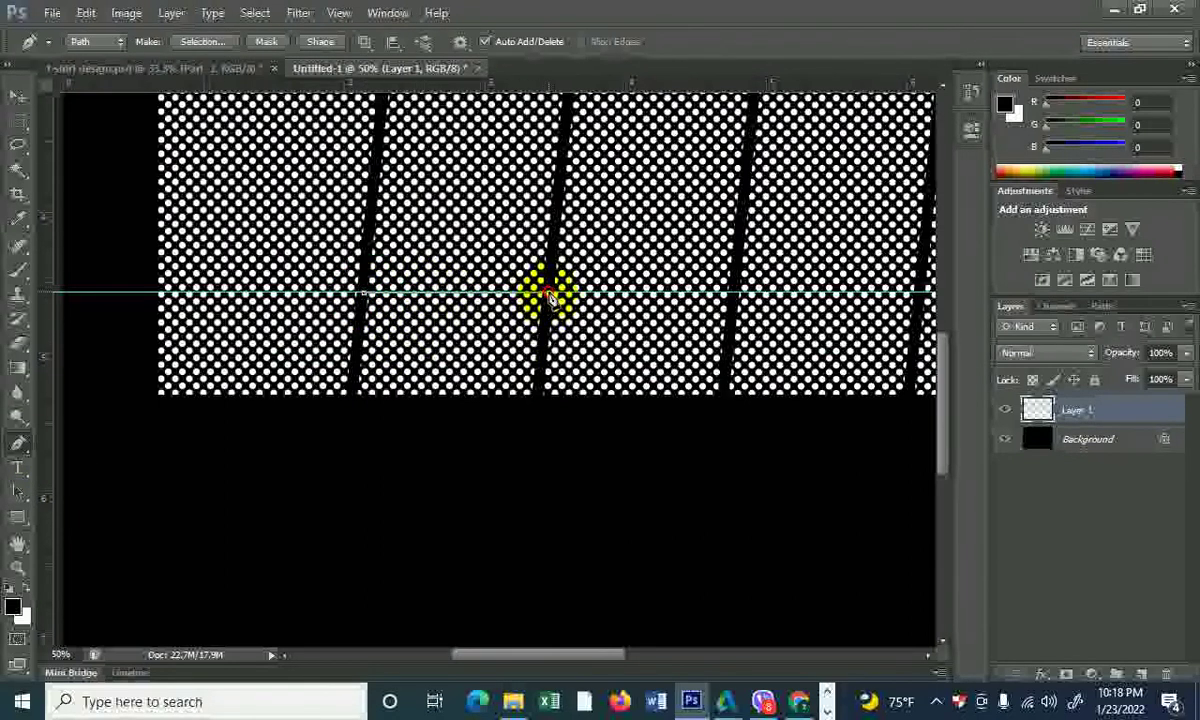
left_click(536, 404)
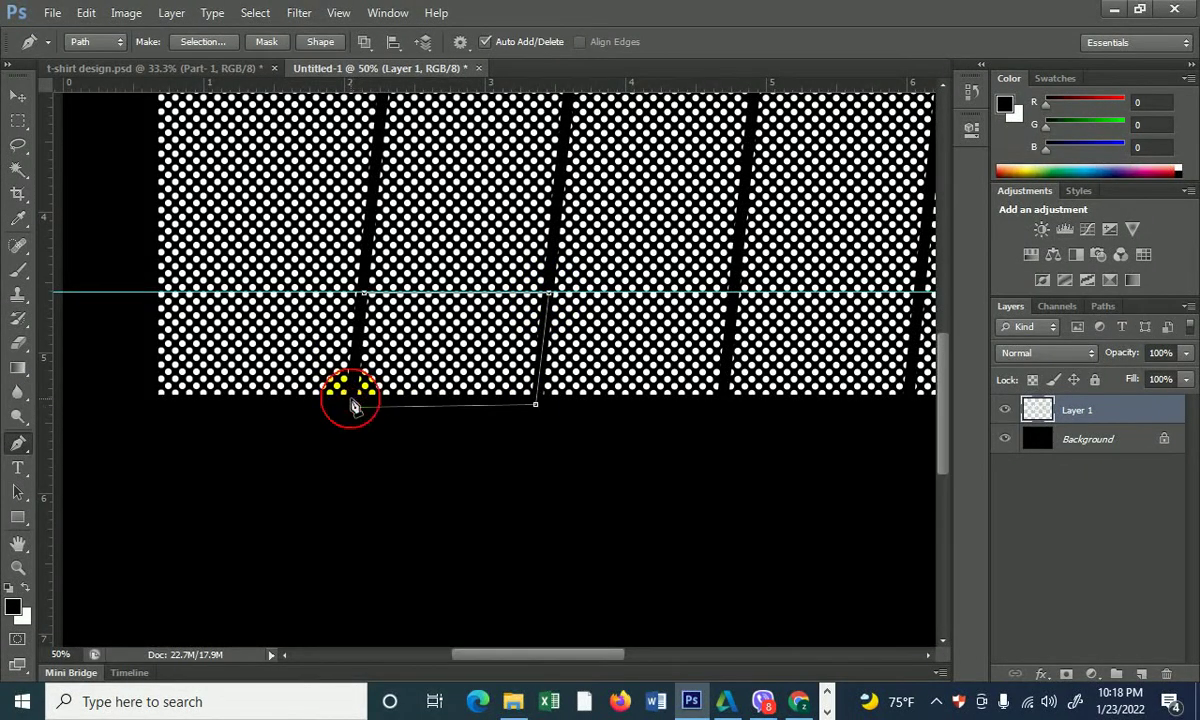
left_click(363, 297)
key("ctrl+Return")
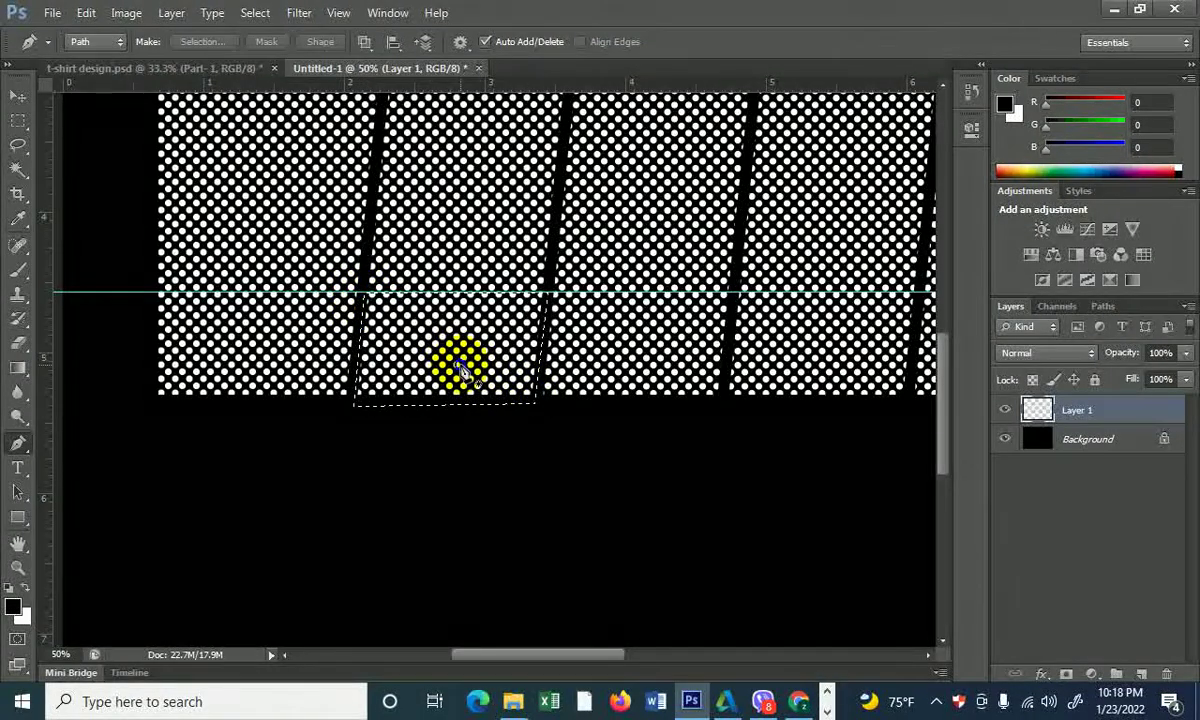
right_click(460, 370)
left_click(683, 42)
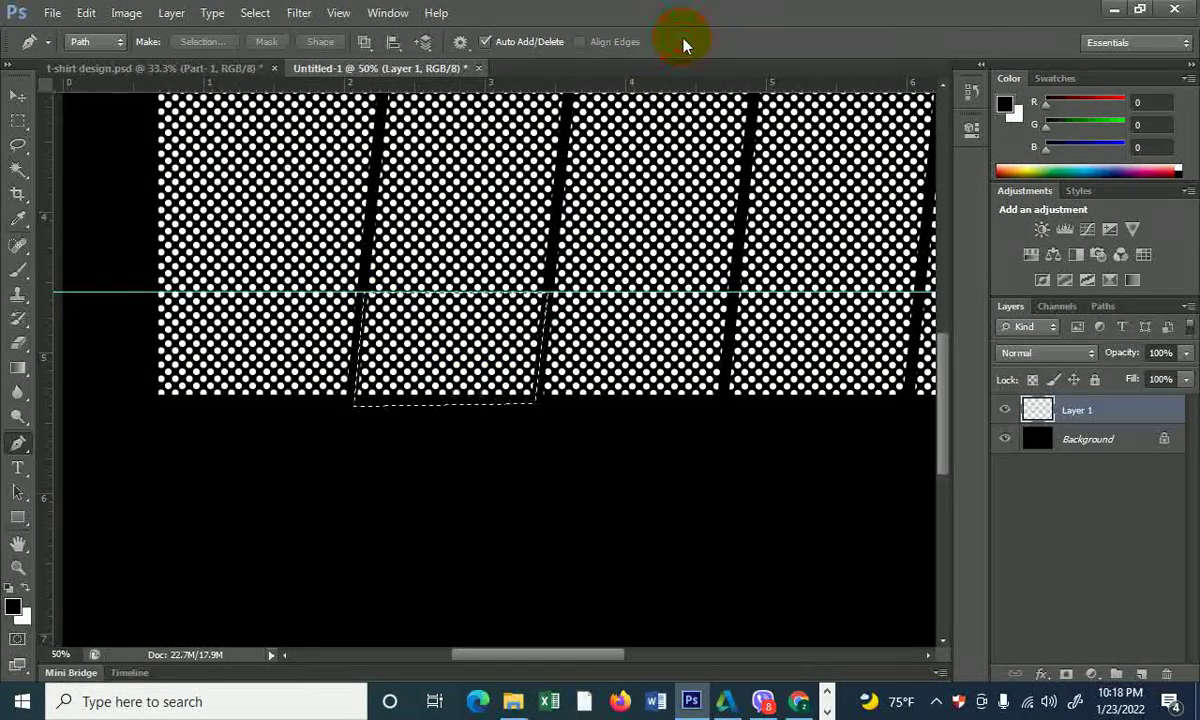
key("Delete")
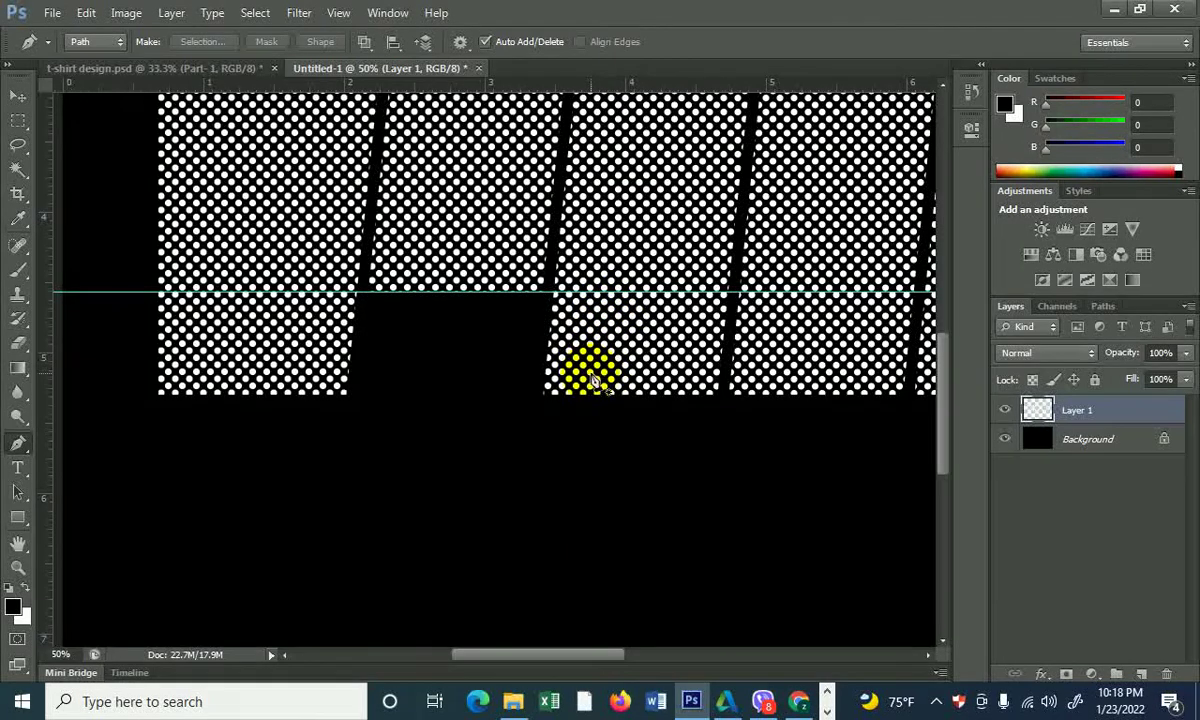
key("ctrl+minus")
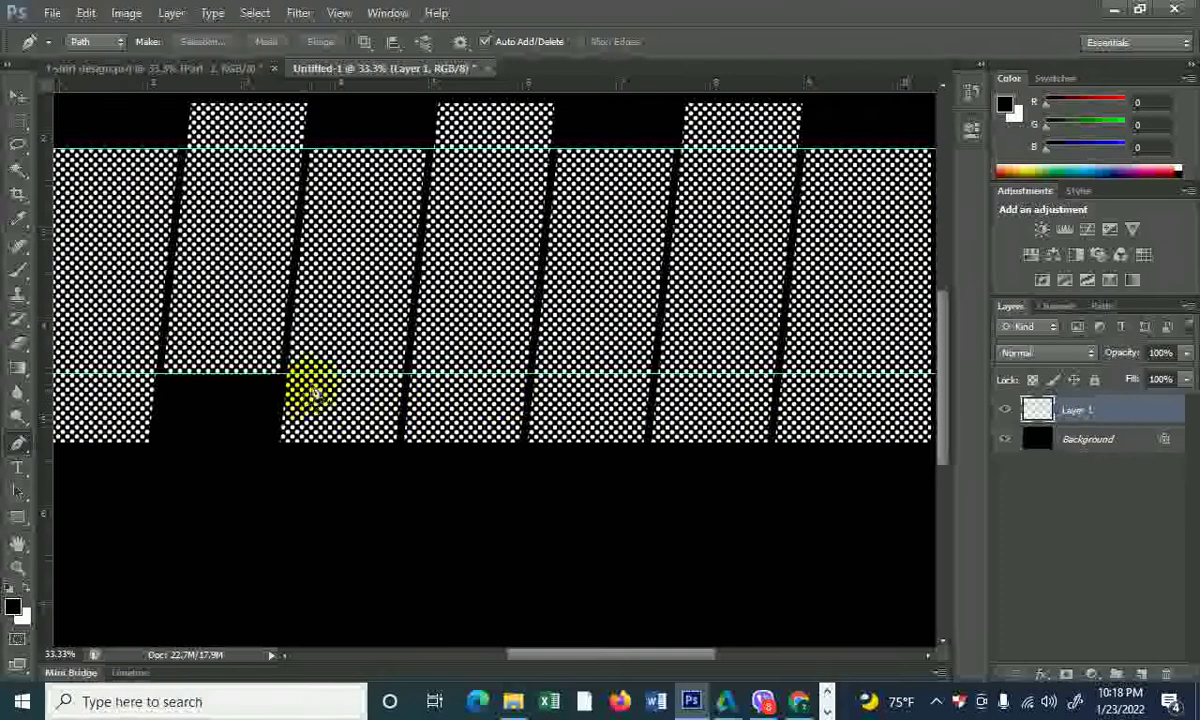
- Outline the next block section below the lower guide and delete its dots
left_click(407, 375)
left_click(525, 452)
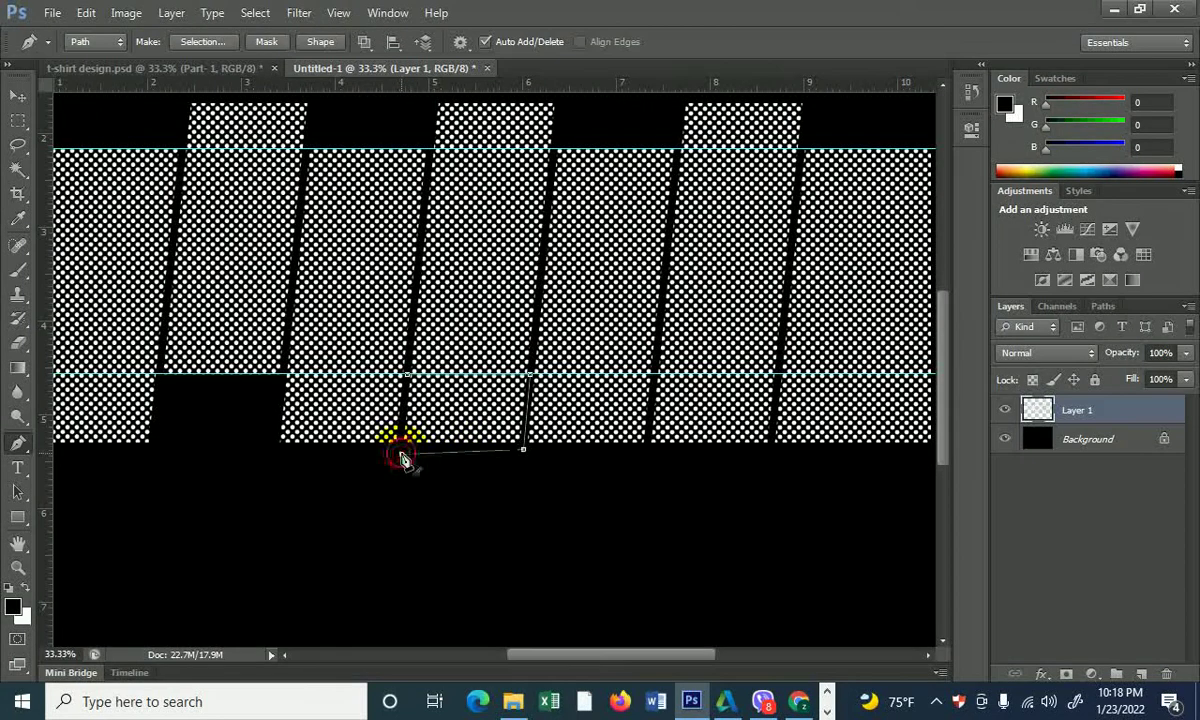
left_click(407, 377)
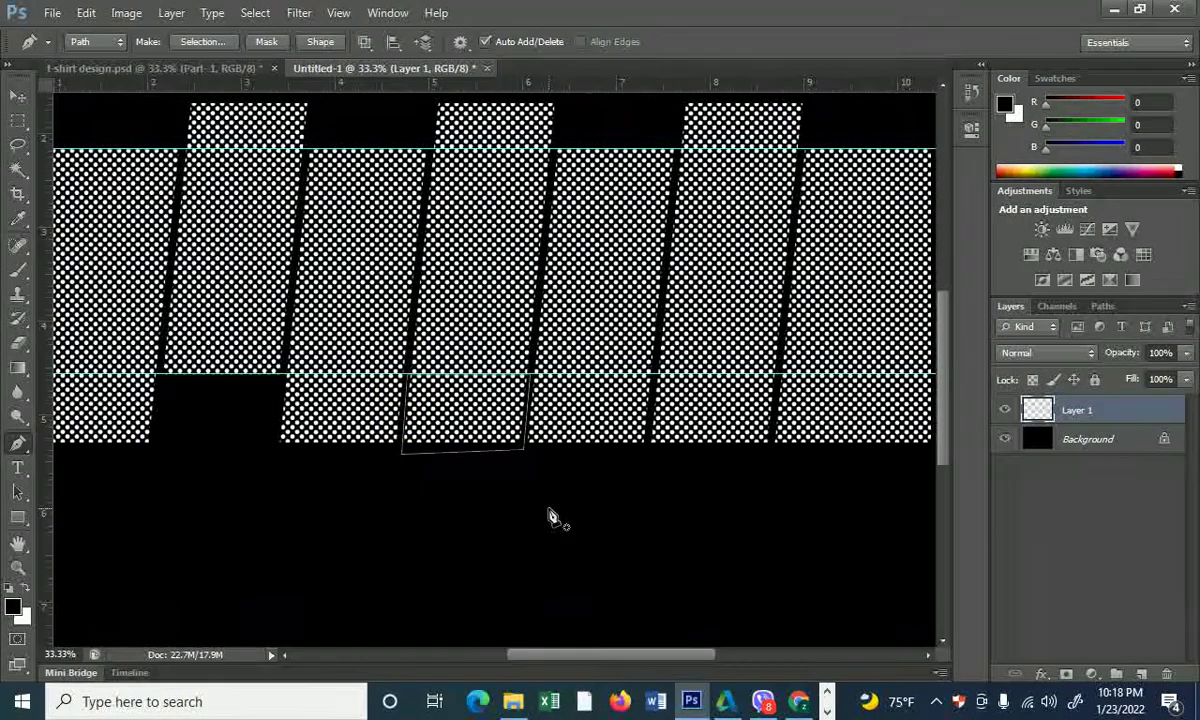
key("ctrl+Return")
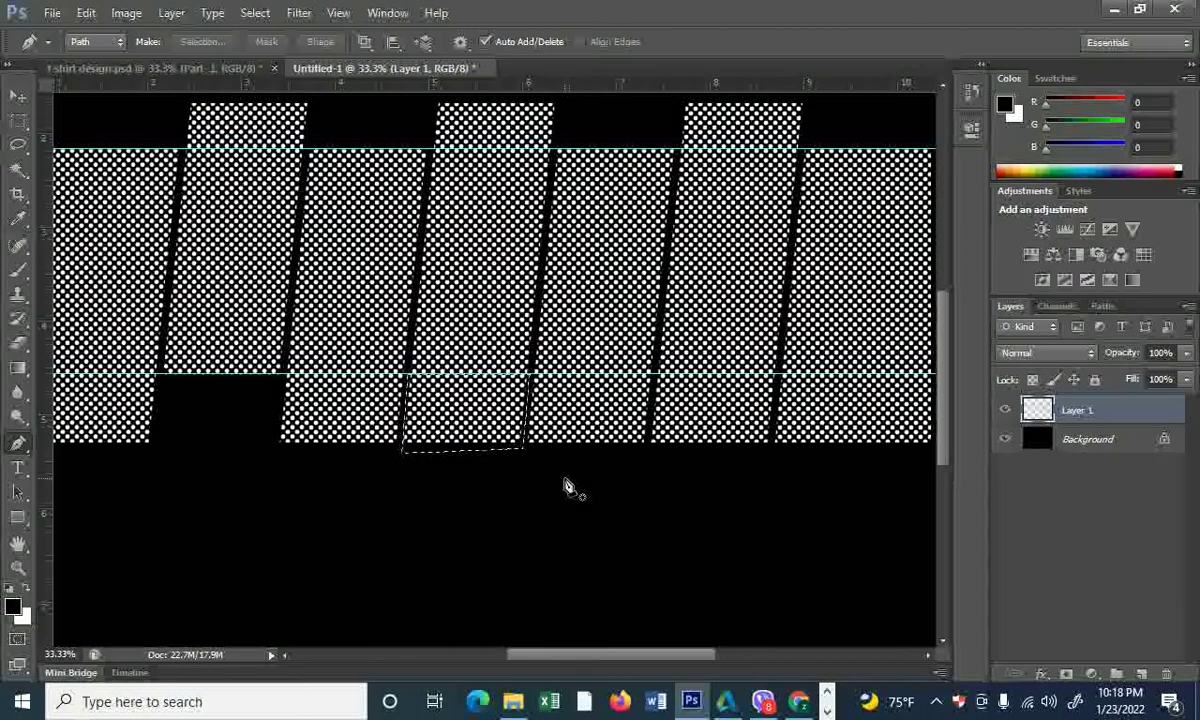
key("Delete")
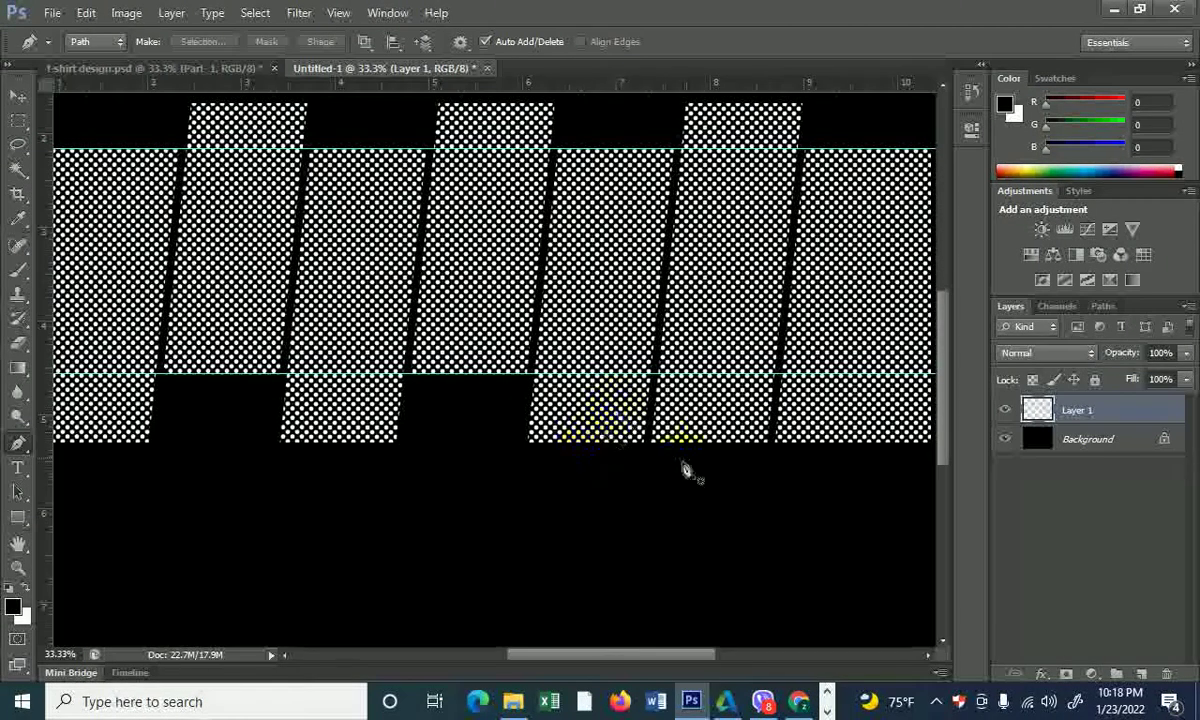
- Outline the right-hand block section below the guide, make it a selection, and zoom out to the whole document
left_click_drag(670, 442, 568, 506)
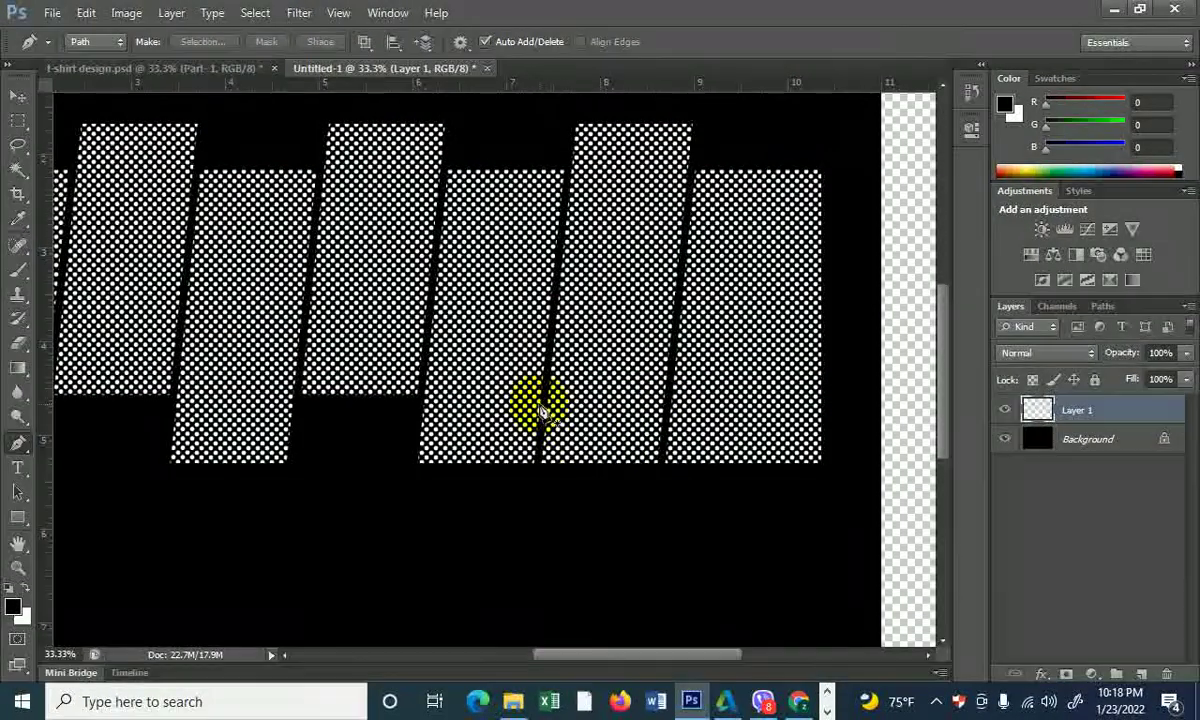
scroll(555, 410, "up", 1)
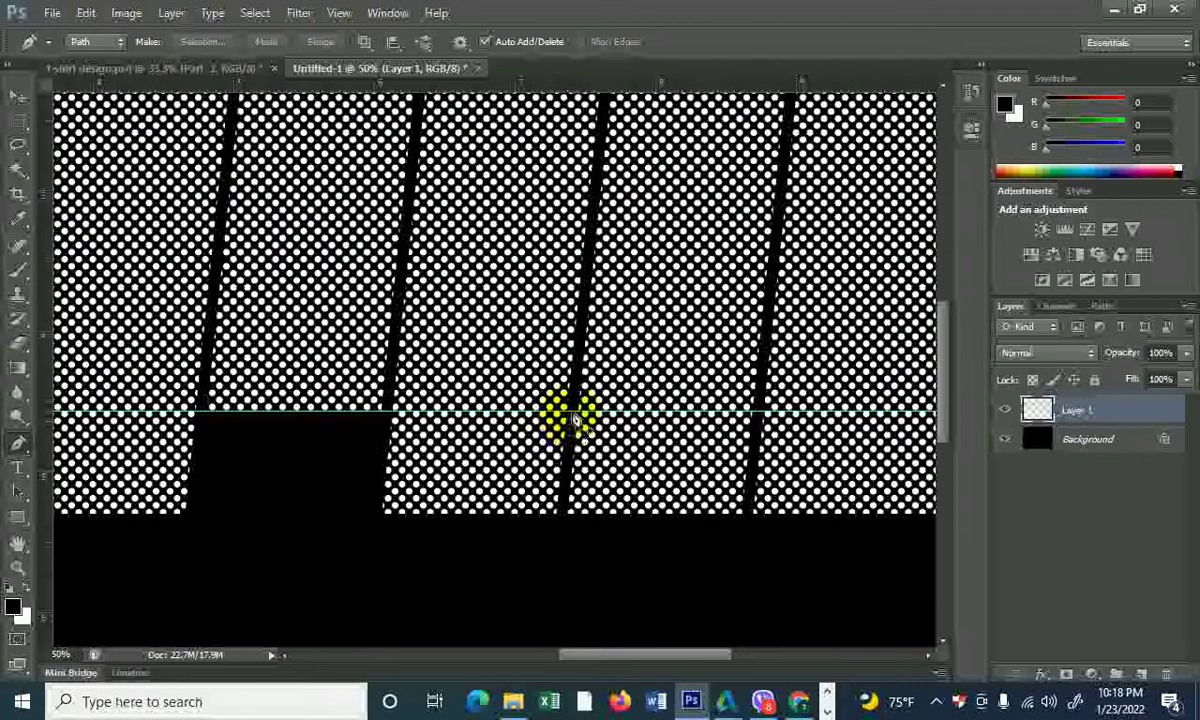
left_click(572, 417)
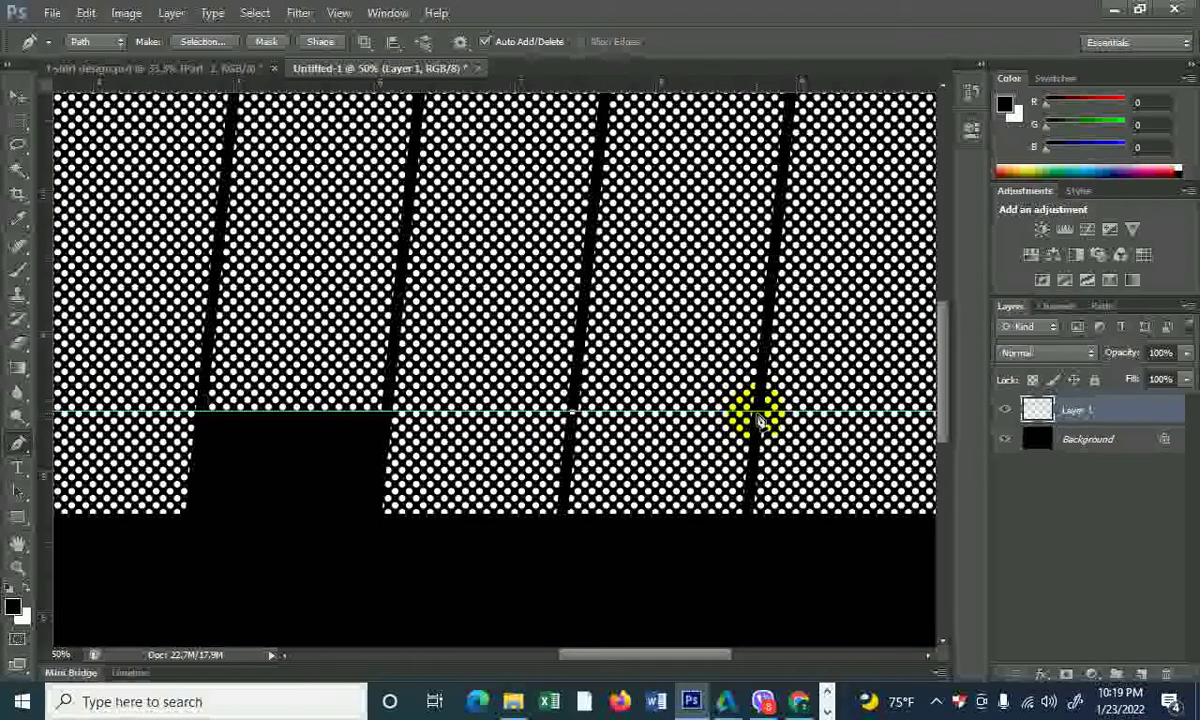
left_click(758, 414)
left_click(747, 527)
left_click(563, 523)
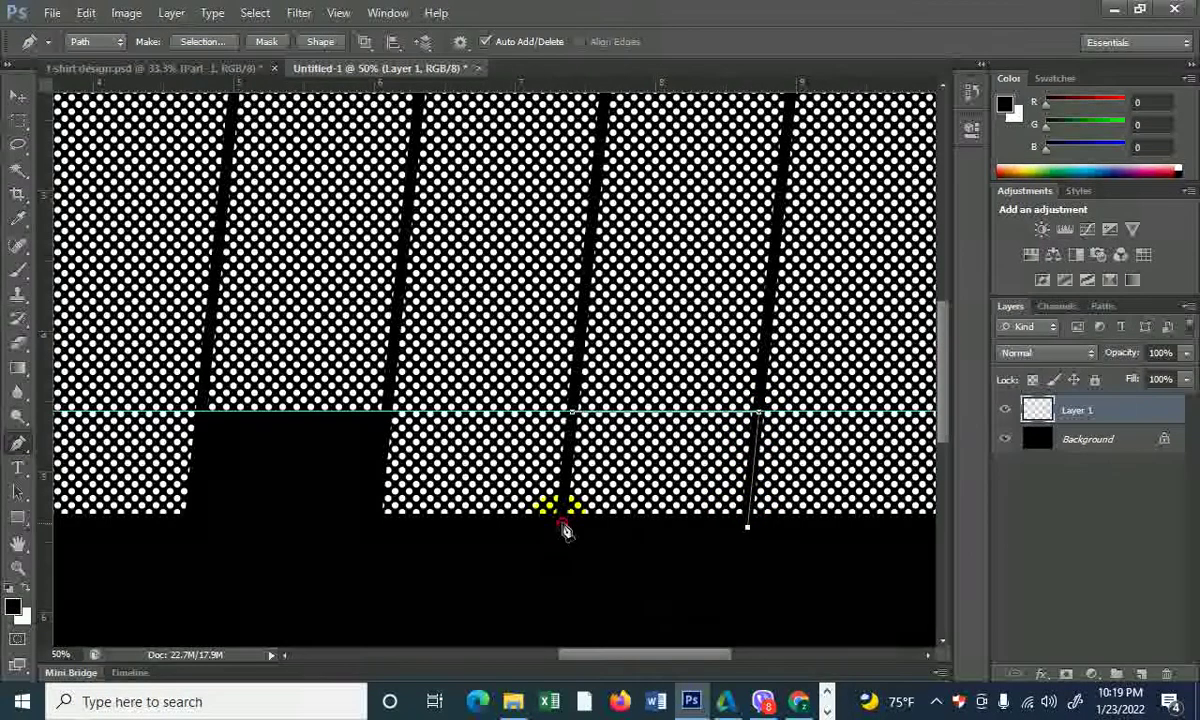
right_click(571, 420)
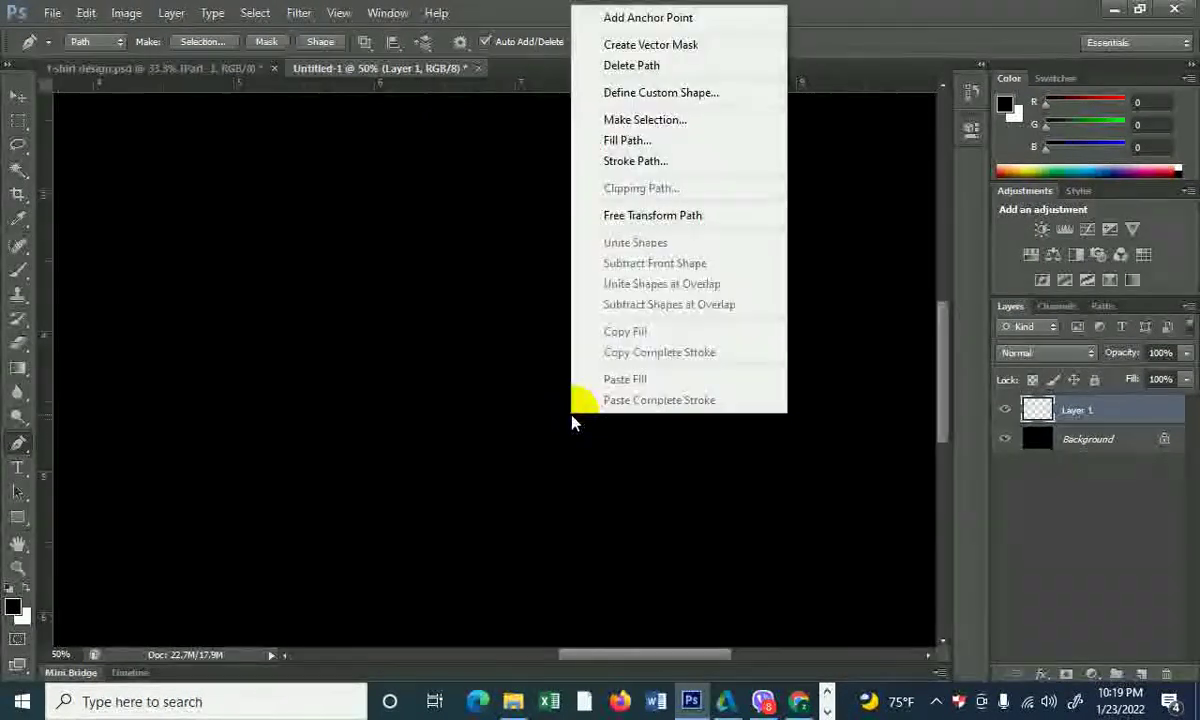
right_click(604, 445)
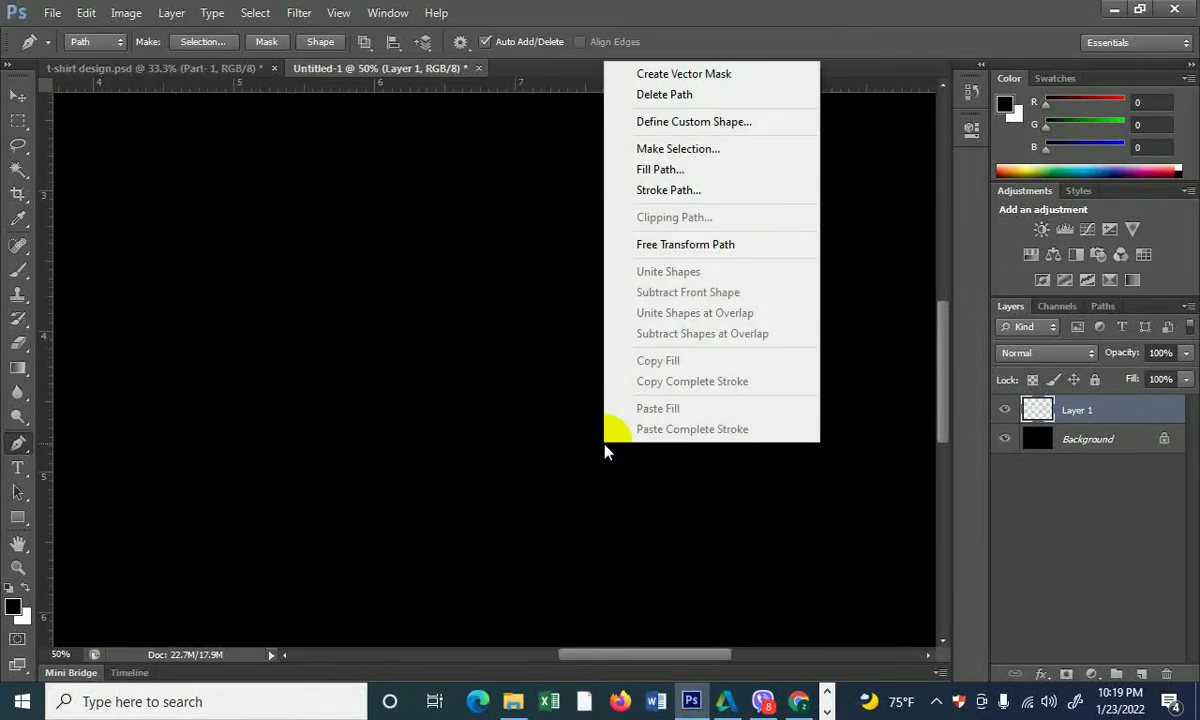
left_click(664, 149)
key("Return")
key("ctrl+minus")
key("ctrl+minus")
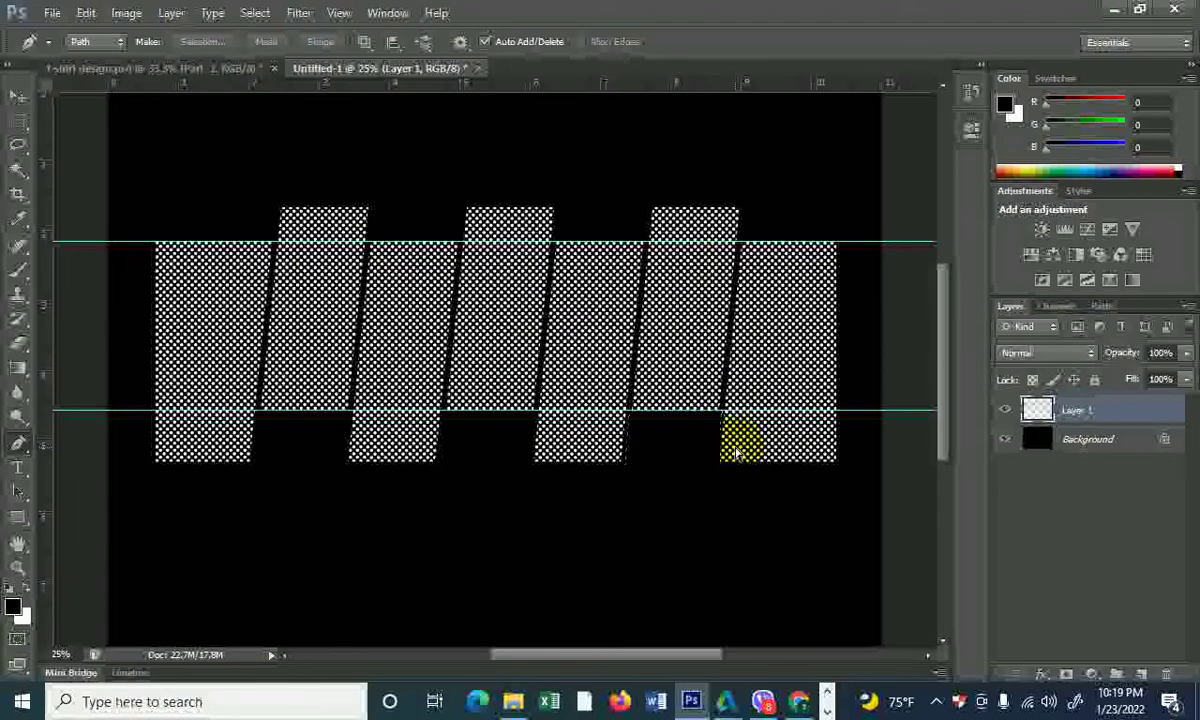
key("ctrl+minus")
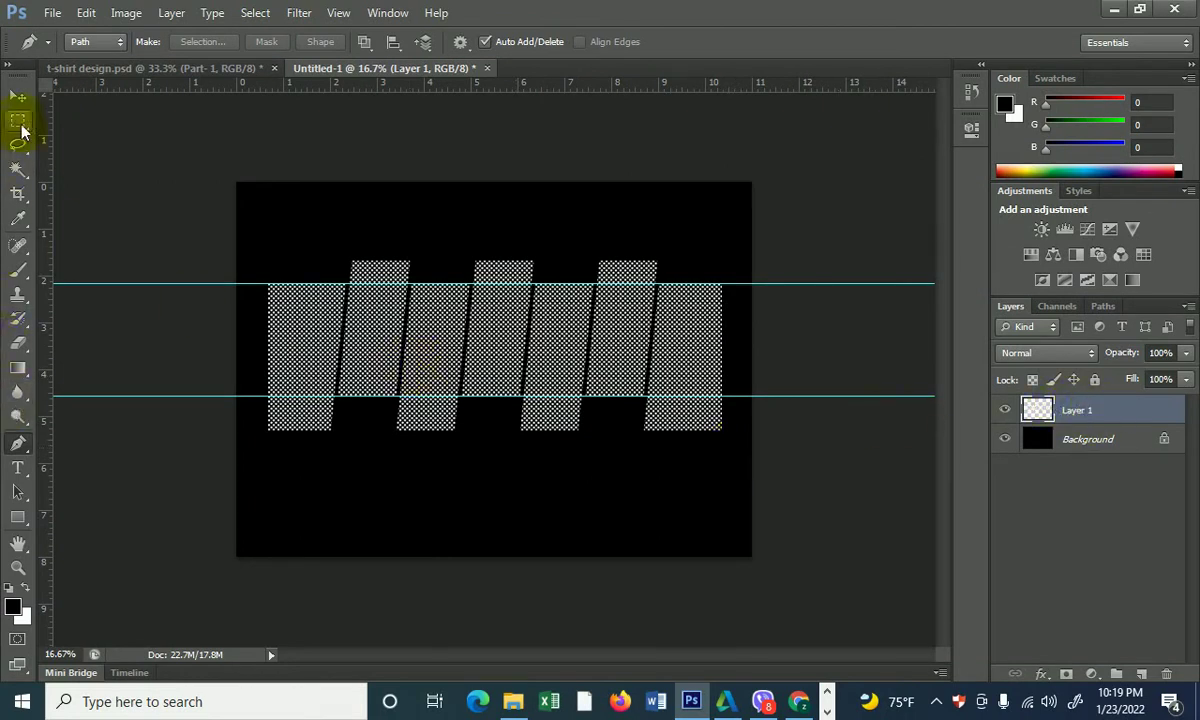
- Remove both horizontal guides from the canvas
left_click(18, 95)
left_click_drag(158, 283, 205, 88)
left_click_drag(195, 397, 245, 93)
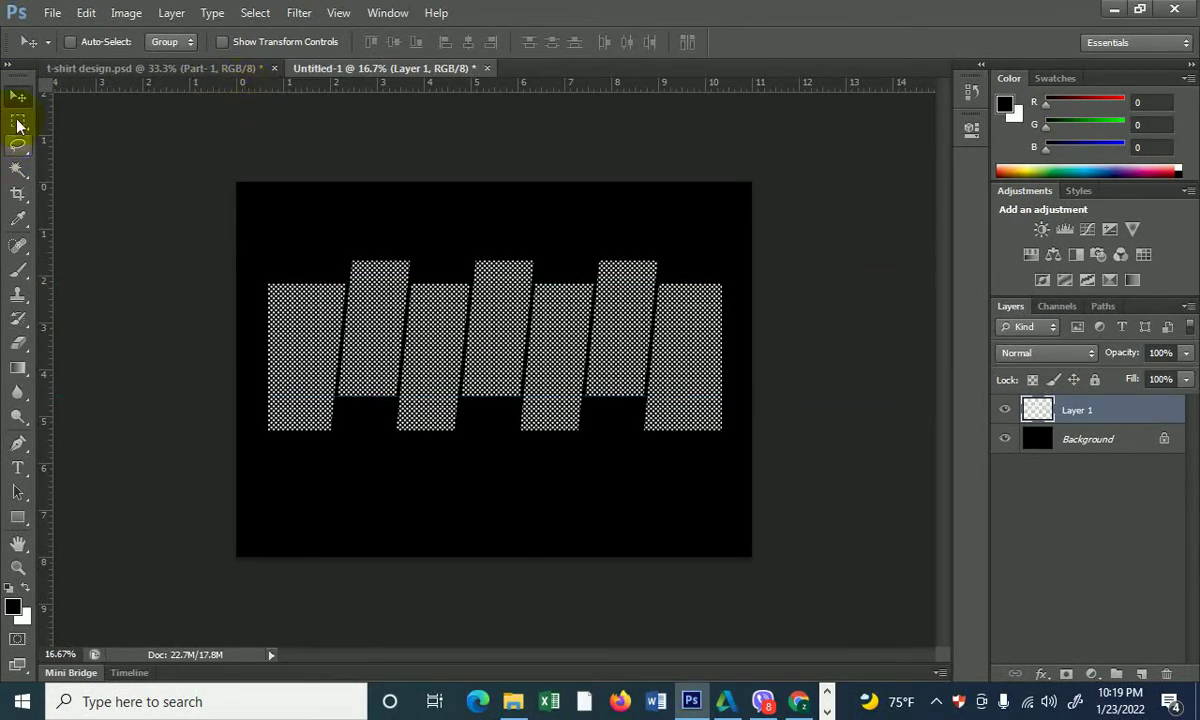
- Marquee-select strips across the top and the lower block ends, delete them, deselect, and zoom in
left_click(17, 122)
left_click_drag(207, 217, 756, 265)
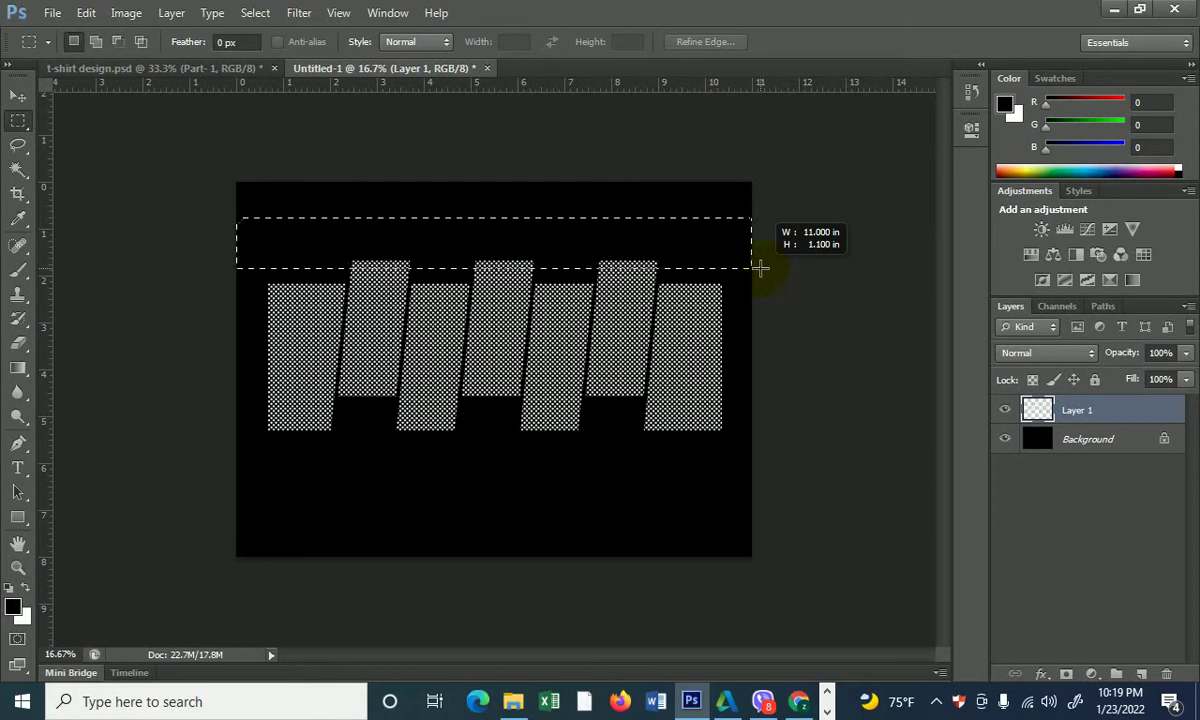
left_click_drag(758, 265, 761, 268)
left_click_drag(250, 421, 737, 466)
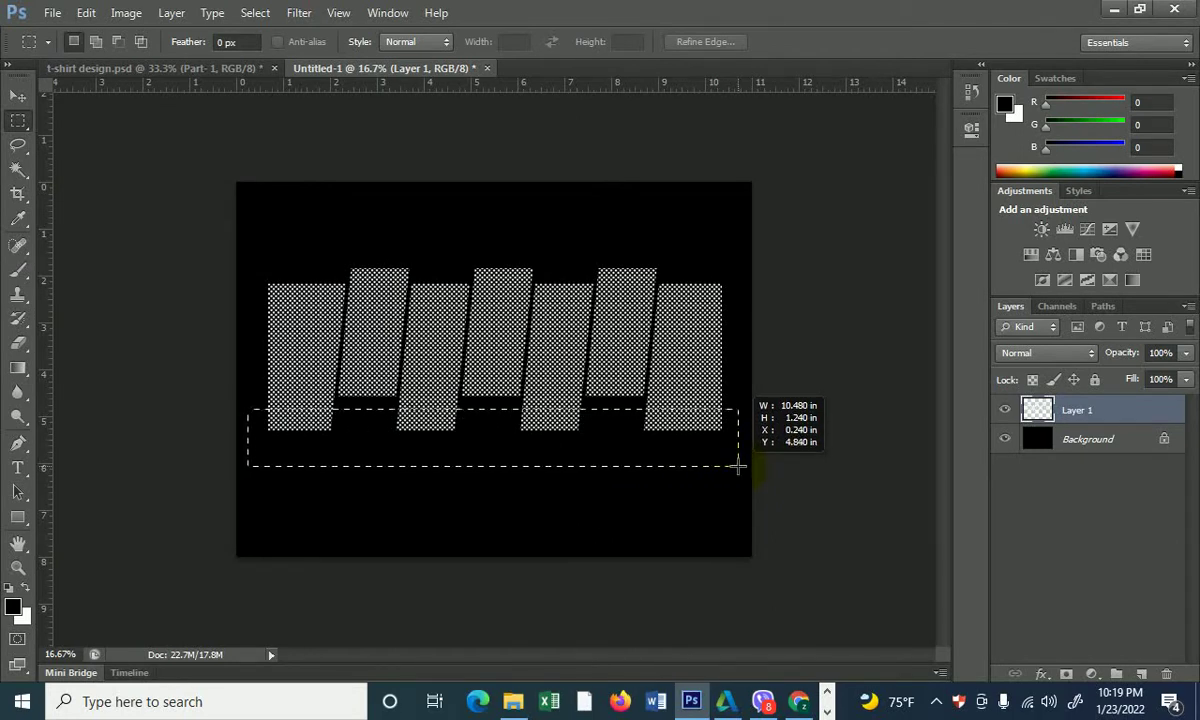
left_click_drag(737, 466, 737, 466)
key("Delete")
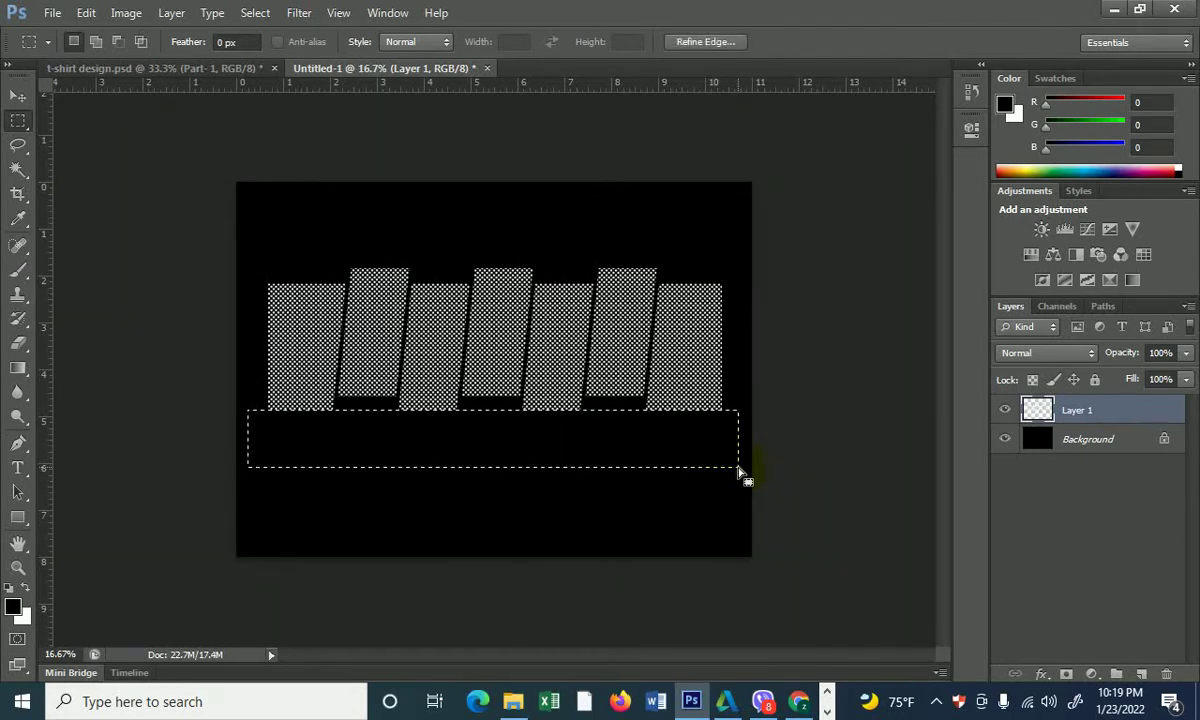
key("ctrl+d")
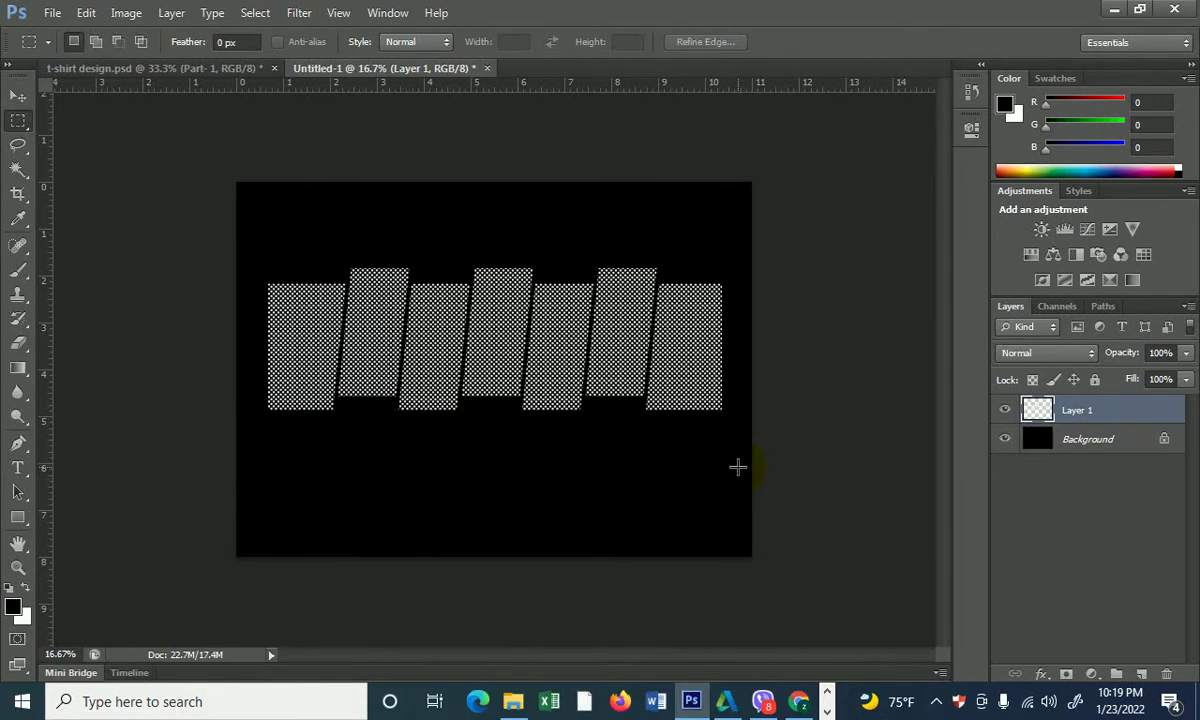
key("ctrl+plus")
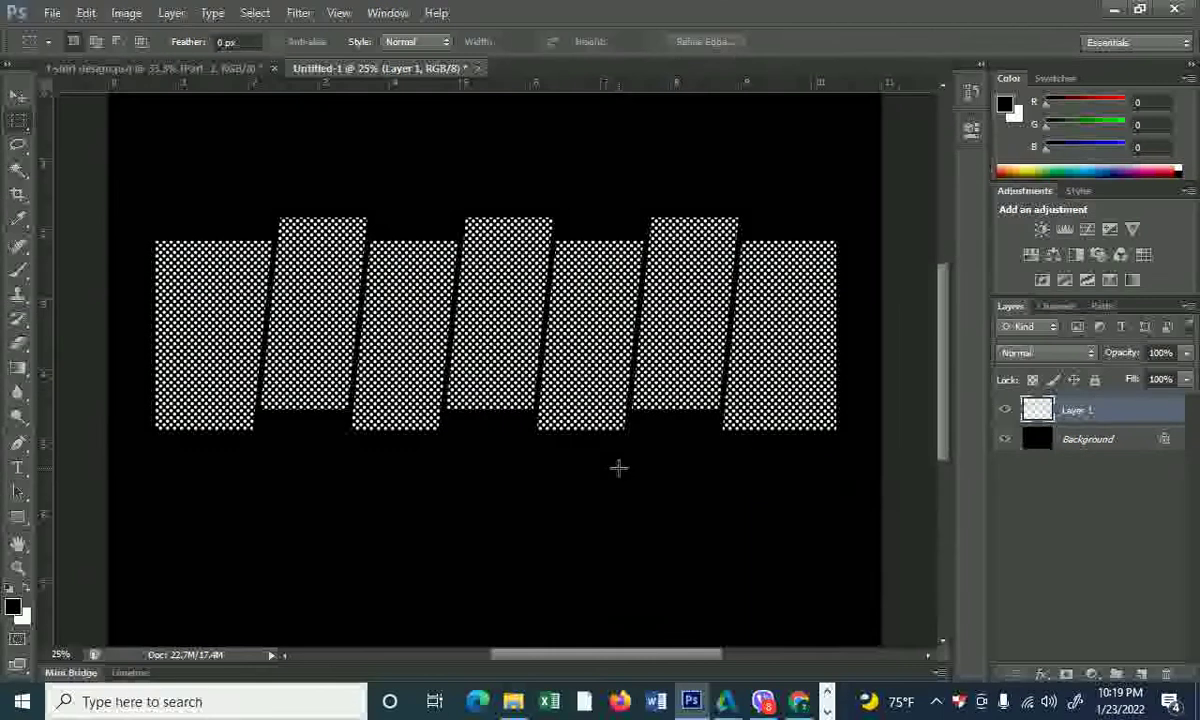
left_click(554, 471)
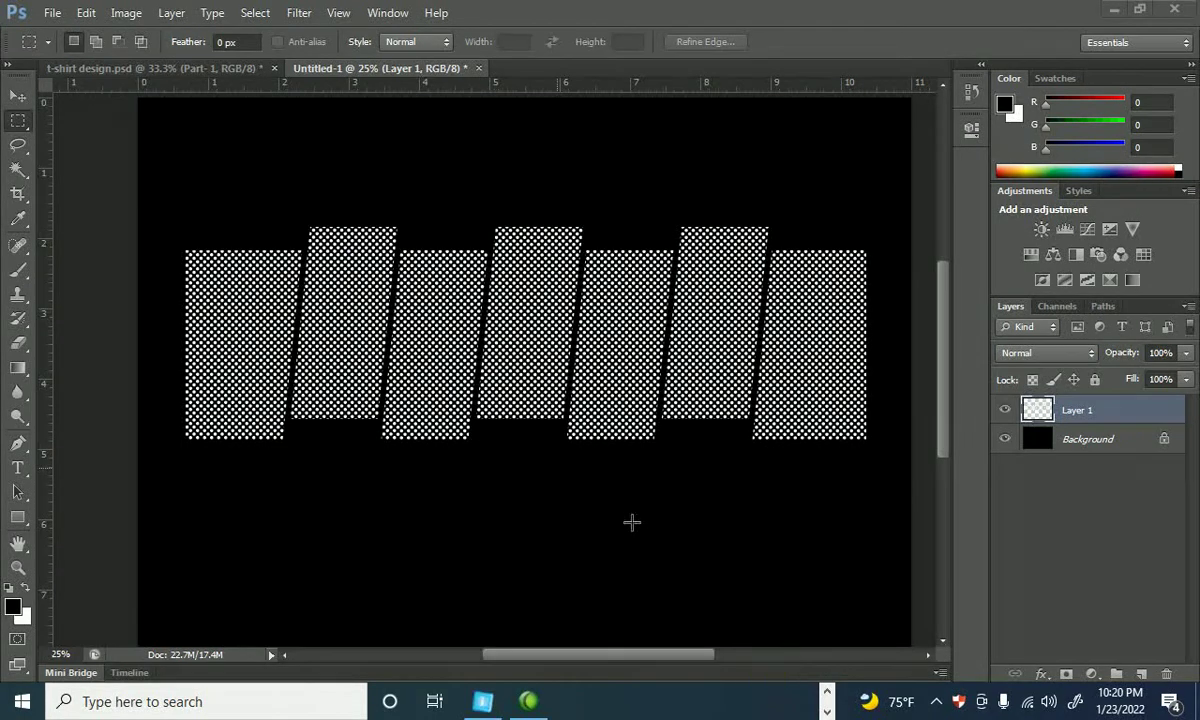
mouse_move(799, 701)
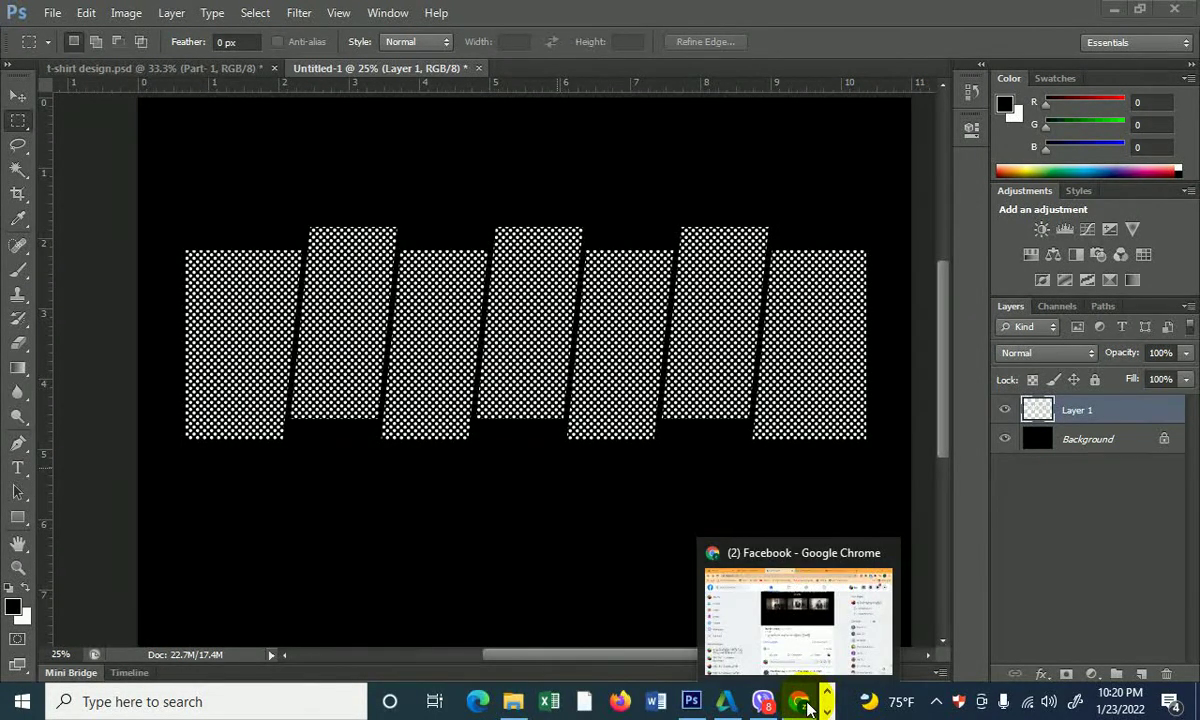
- In Chrome, open the print shop's business Page from Facebook's shortcuts and browse its Business apps
left_click(808, 707)
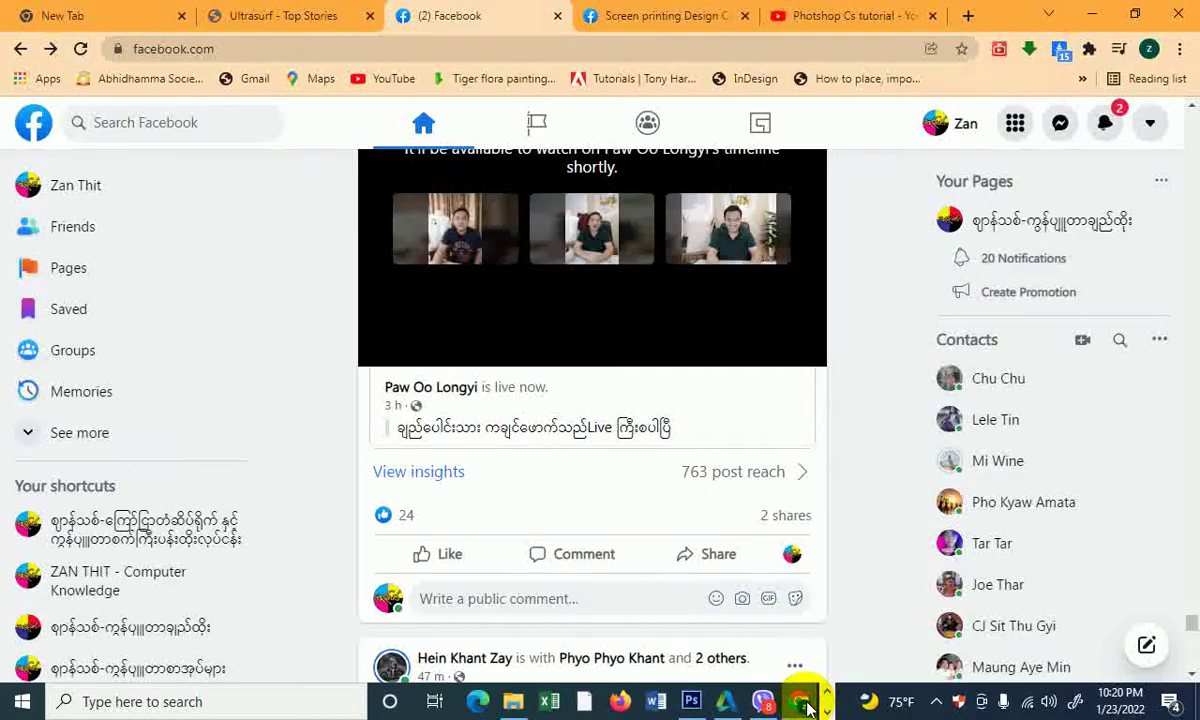
left_click(200, 535)
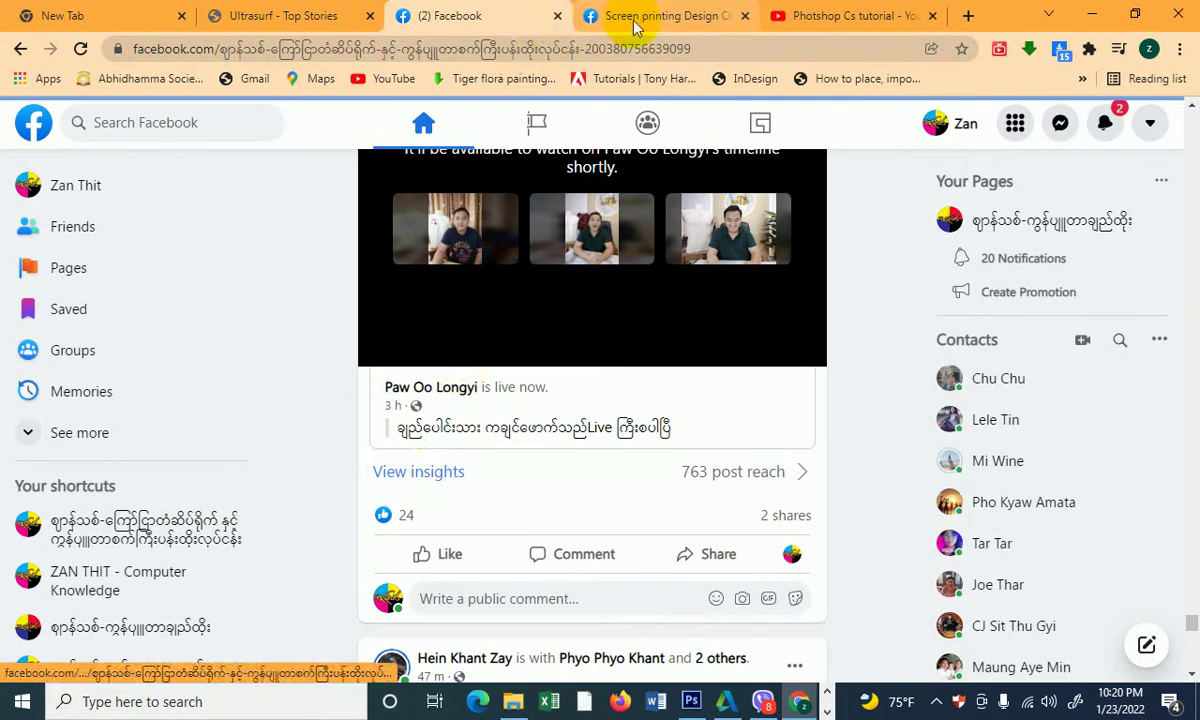
left_click(689, 21)
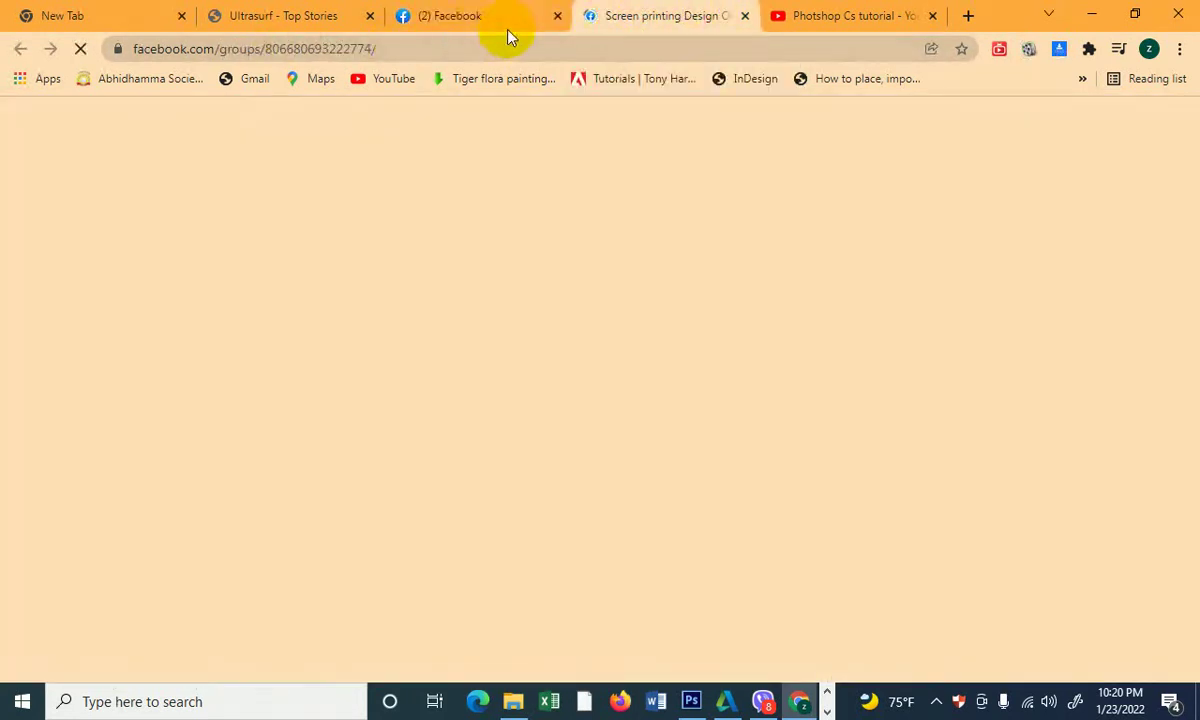
left_click(500, 22)
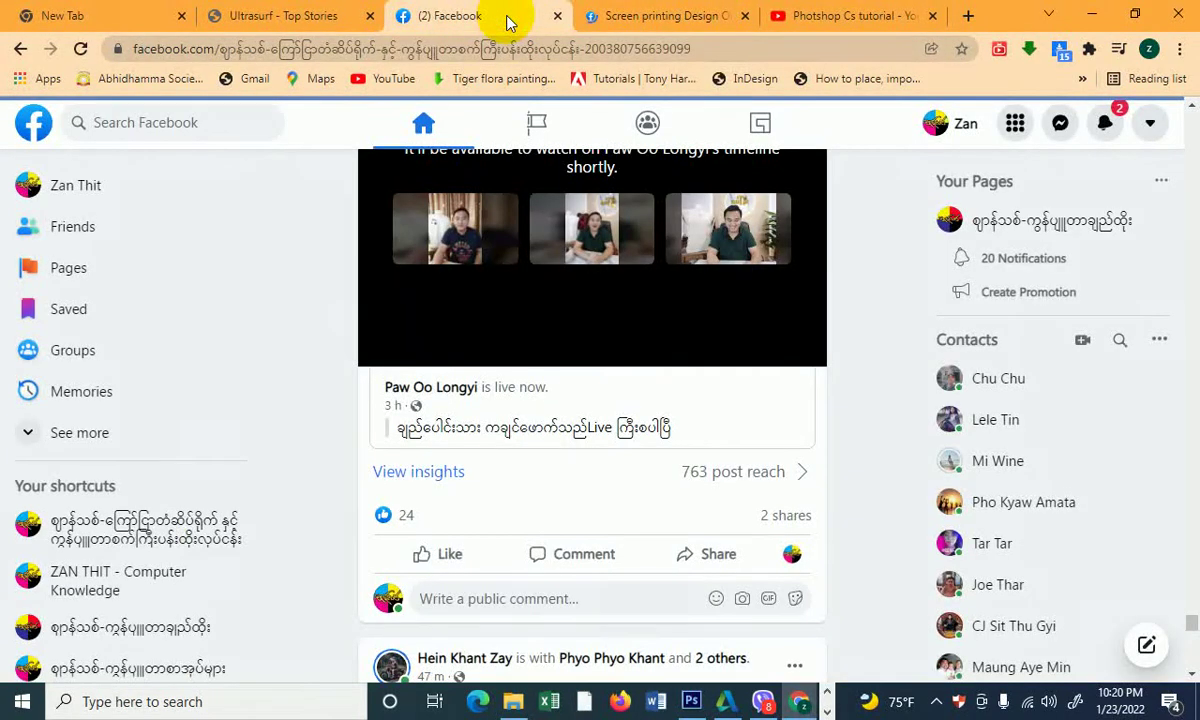
left_click(112, 537)
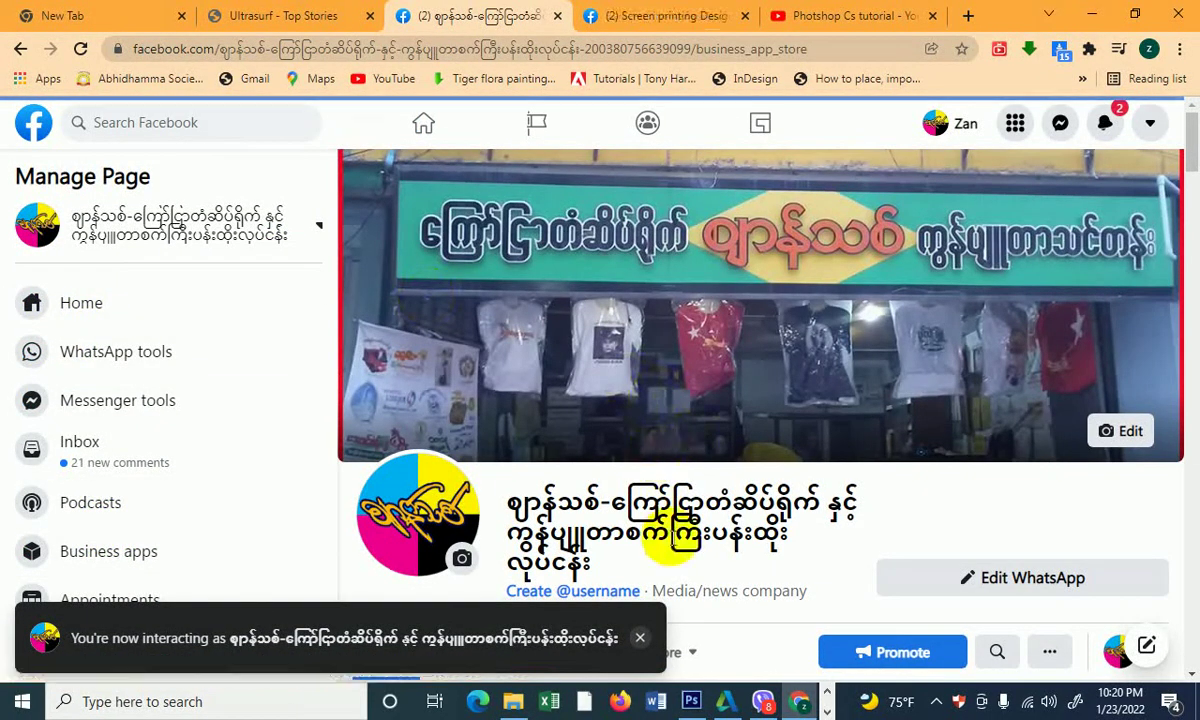
scroll(710, 500, "down", 2)
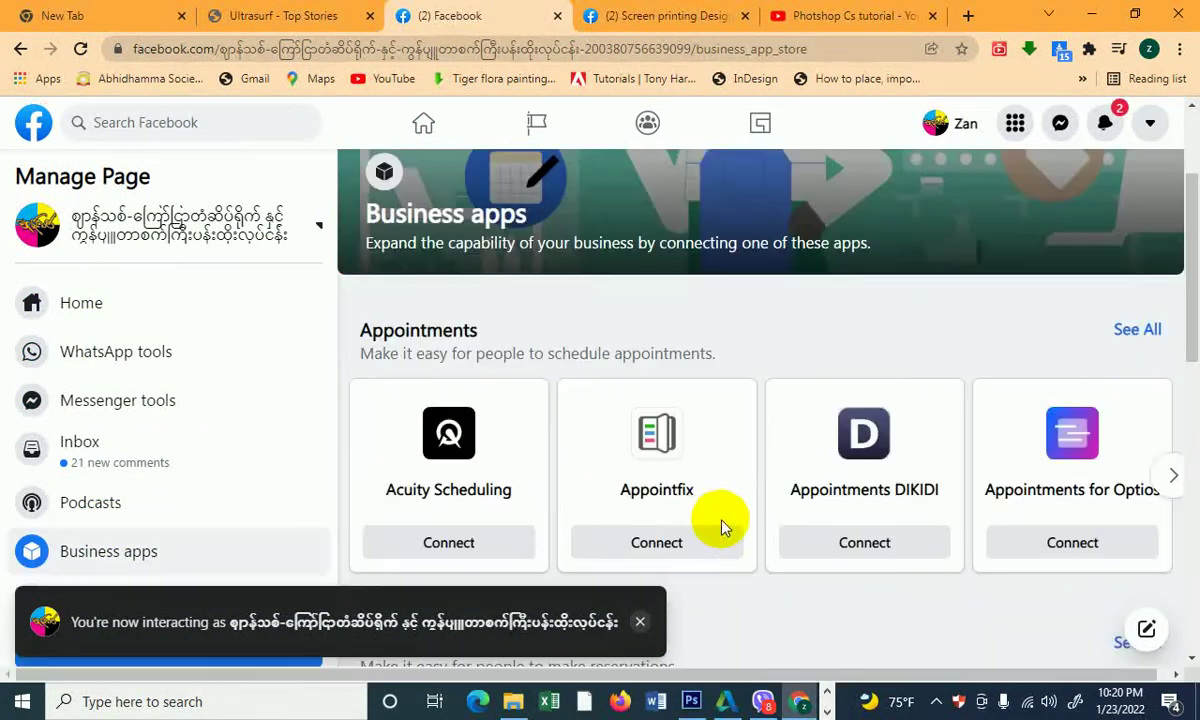
scroll(723, 527, "down", 6)
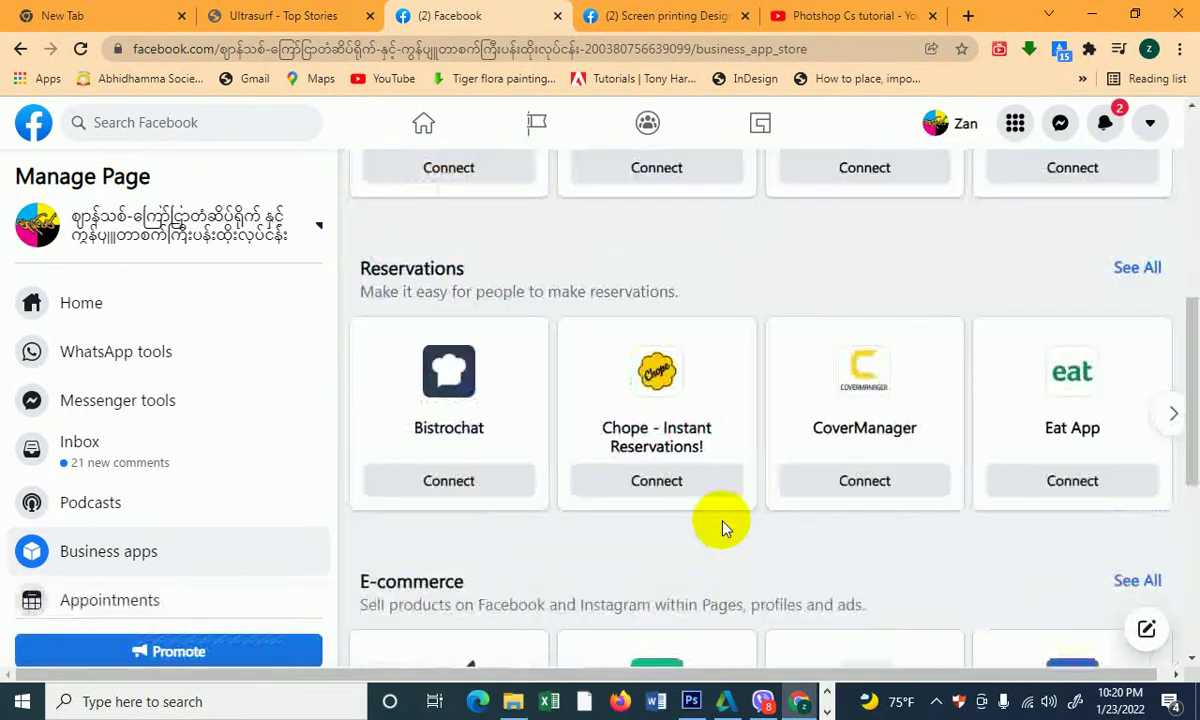
scroll(723, 527, "down", 4)
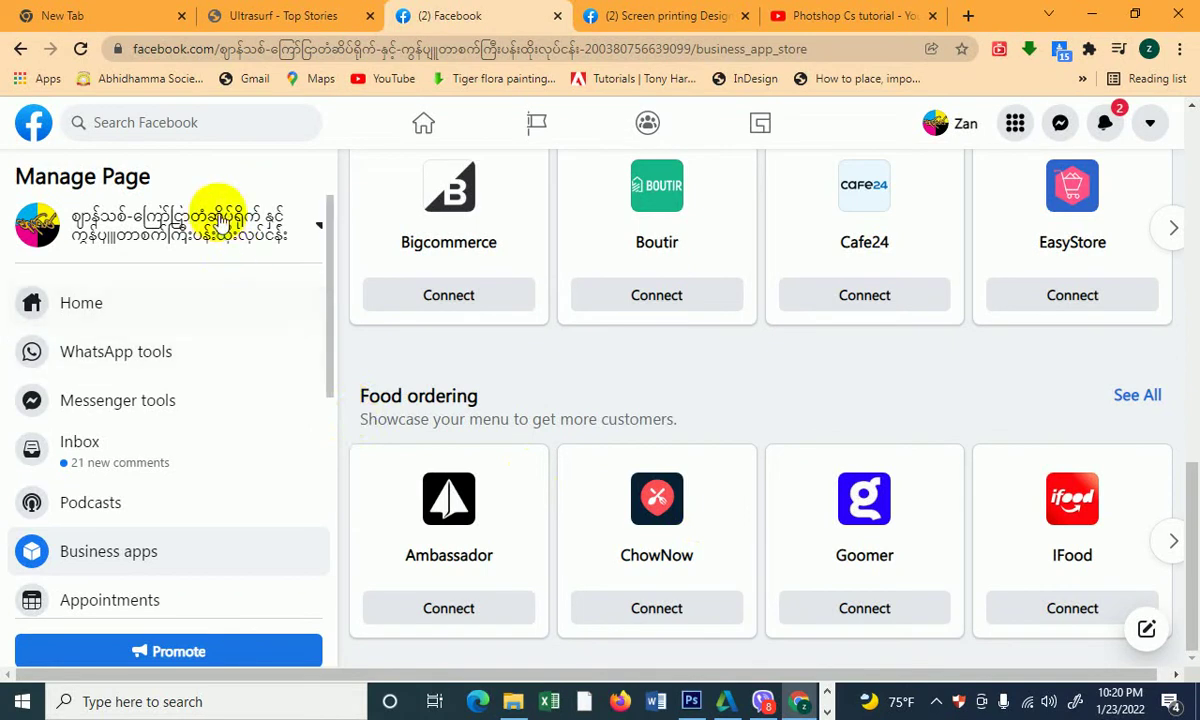
left_click(100, 310)
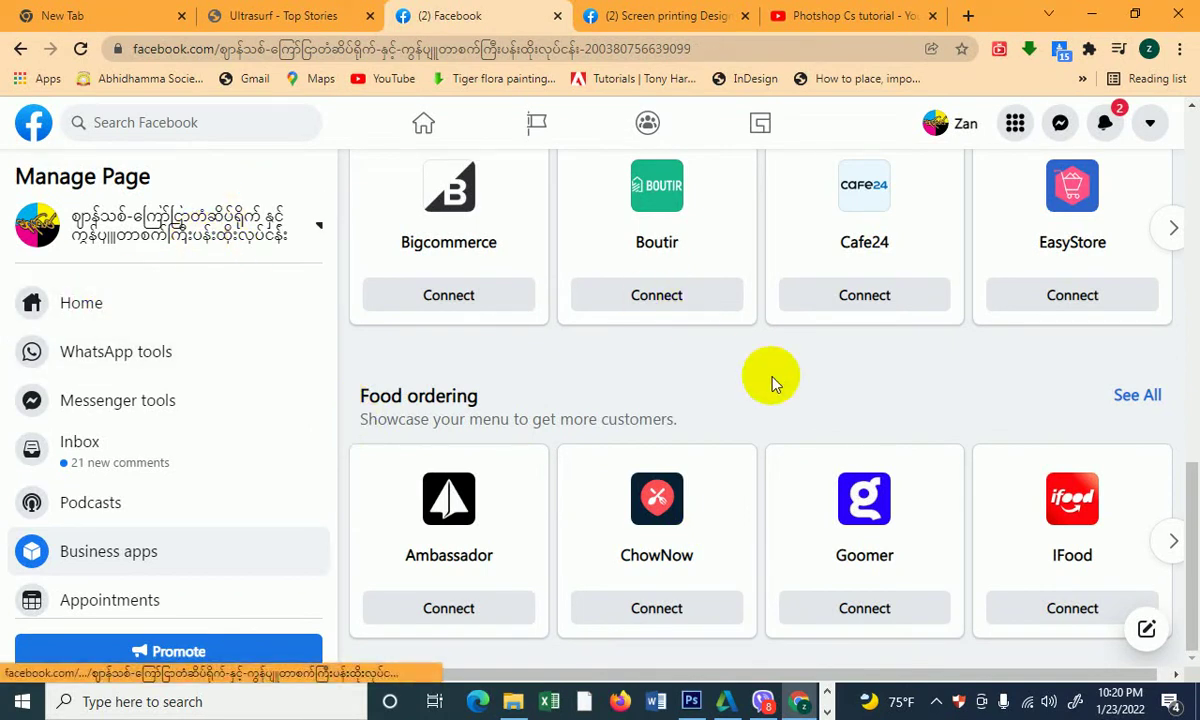
scroll(773, 387, "down", 5)
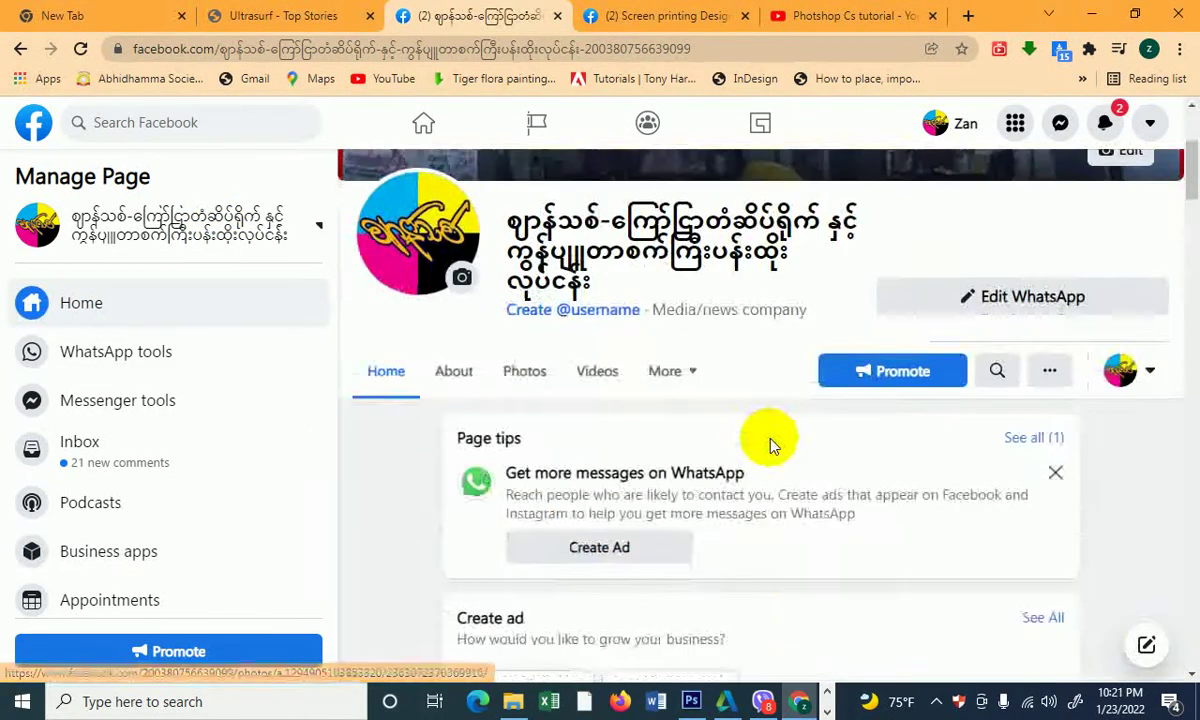
scroll(769, 442, "down", 2)
scroll(769, 442, "down", 2)
scroll(770, 446, "down", 4)
scroll(770, 446, "down", 2)
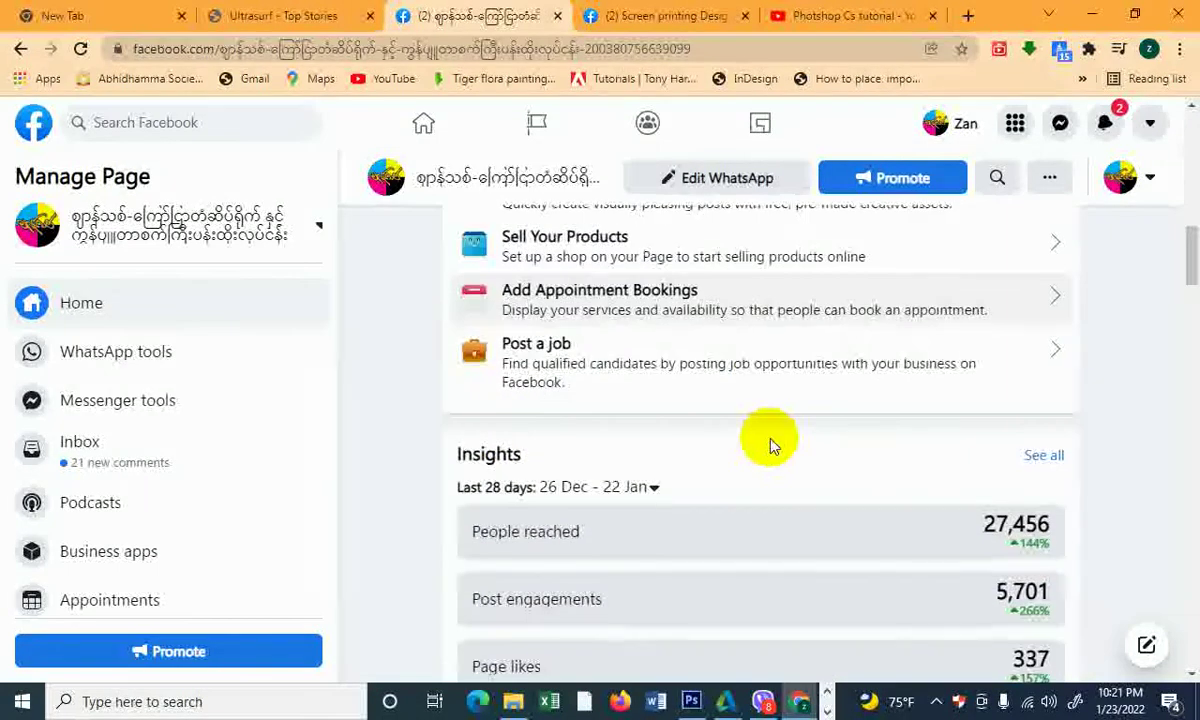
scroll(770, 446, "down", 4)
scroll(771, 447, "down", 2)
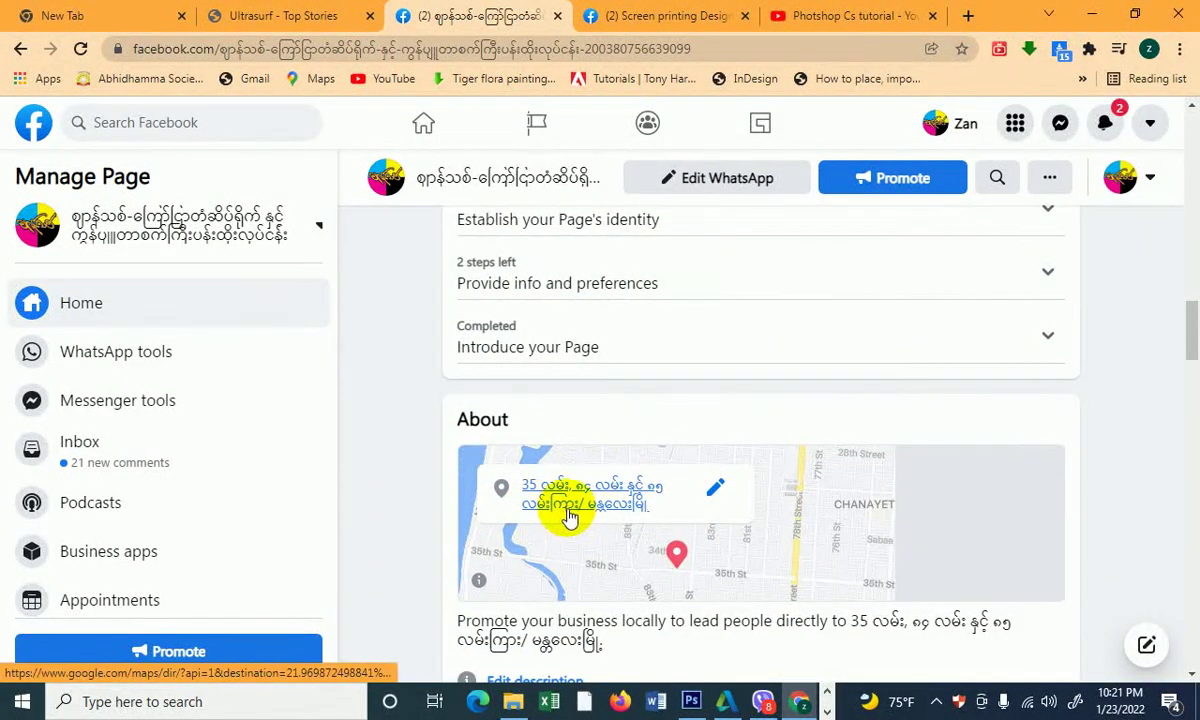
scroll(607, 522, "down", 1)
scroll(605, 519, "down", 2)
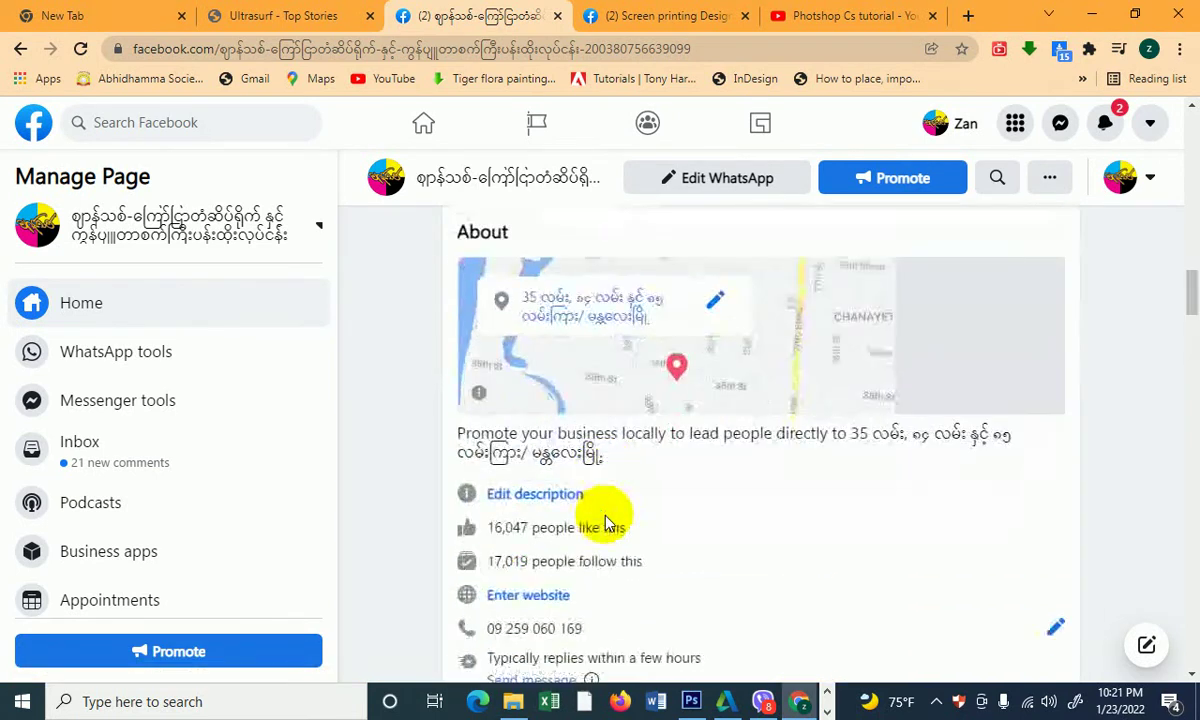
scroll(603, 512, "down", 1)
scroll(595, 507, "down", 1)
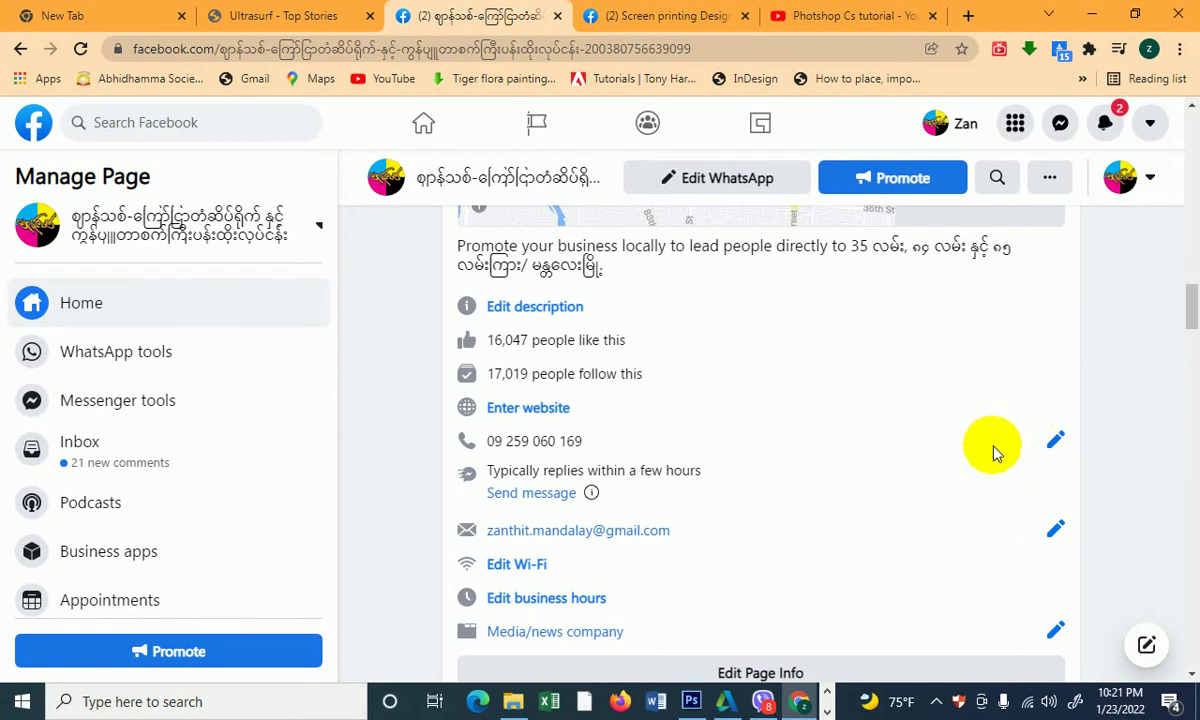
scroll(712, 427, "down", 1)
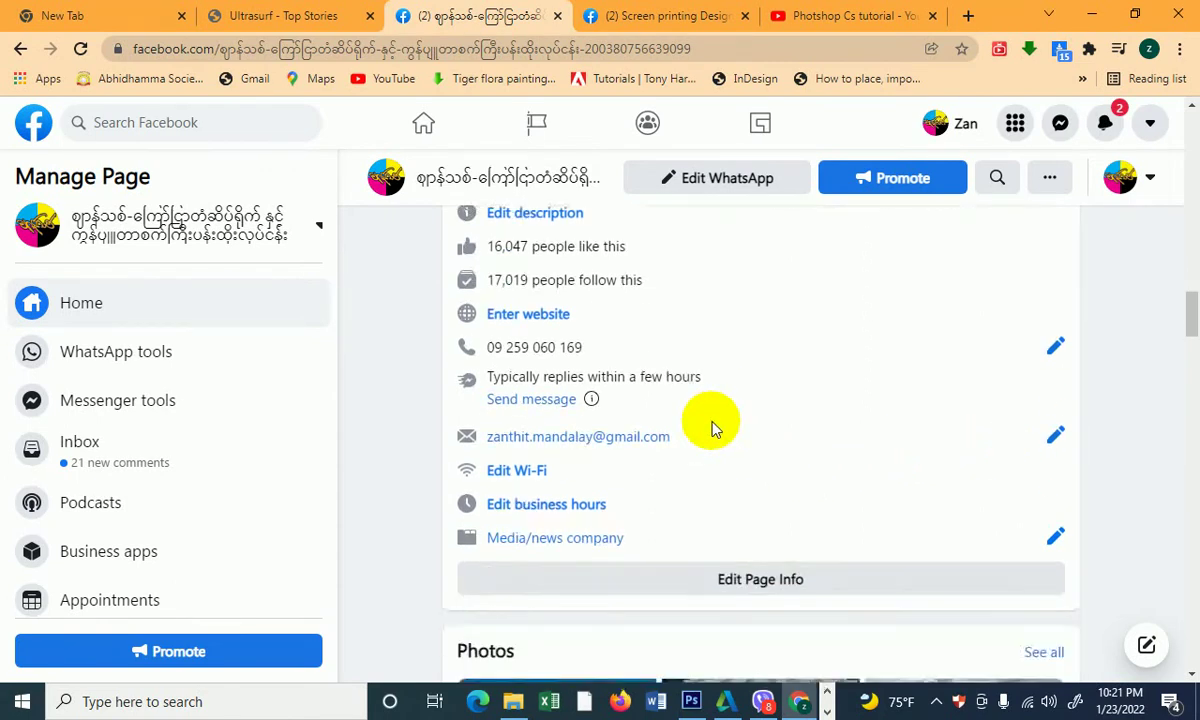
scroll(712, 427, "down", 4)
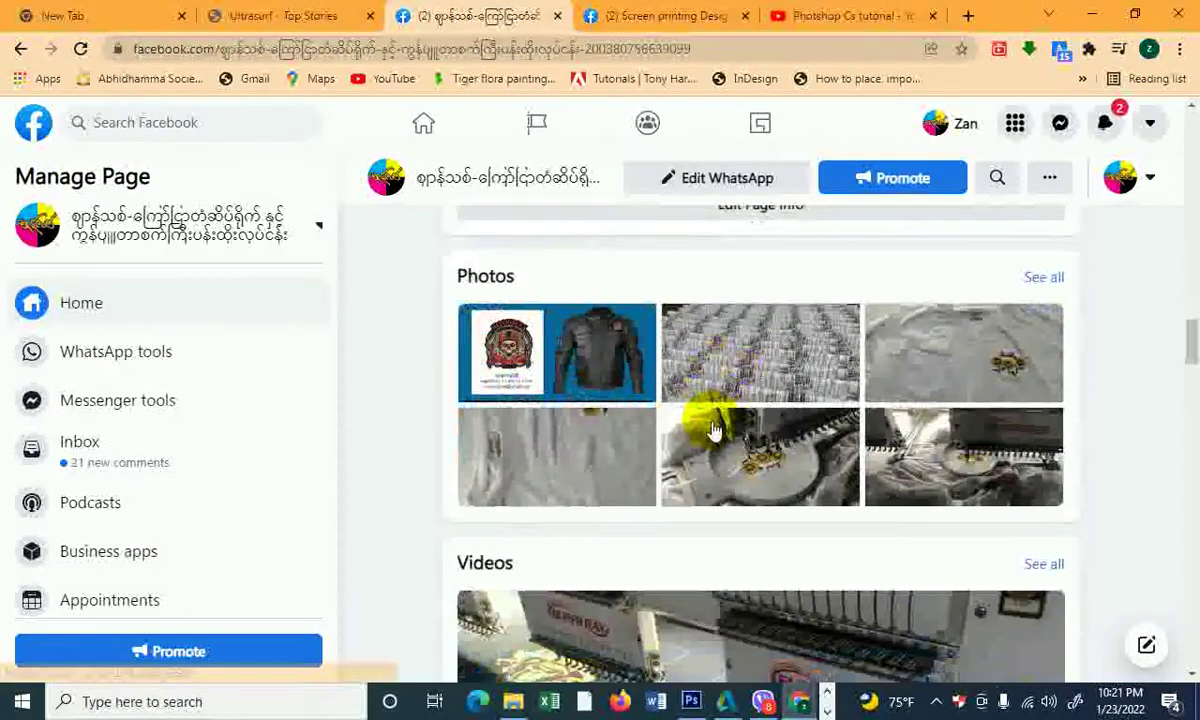
scroll(712, 427, "down", 1)
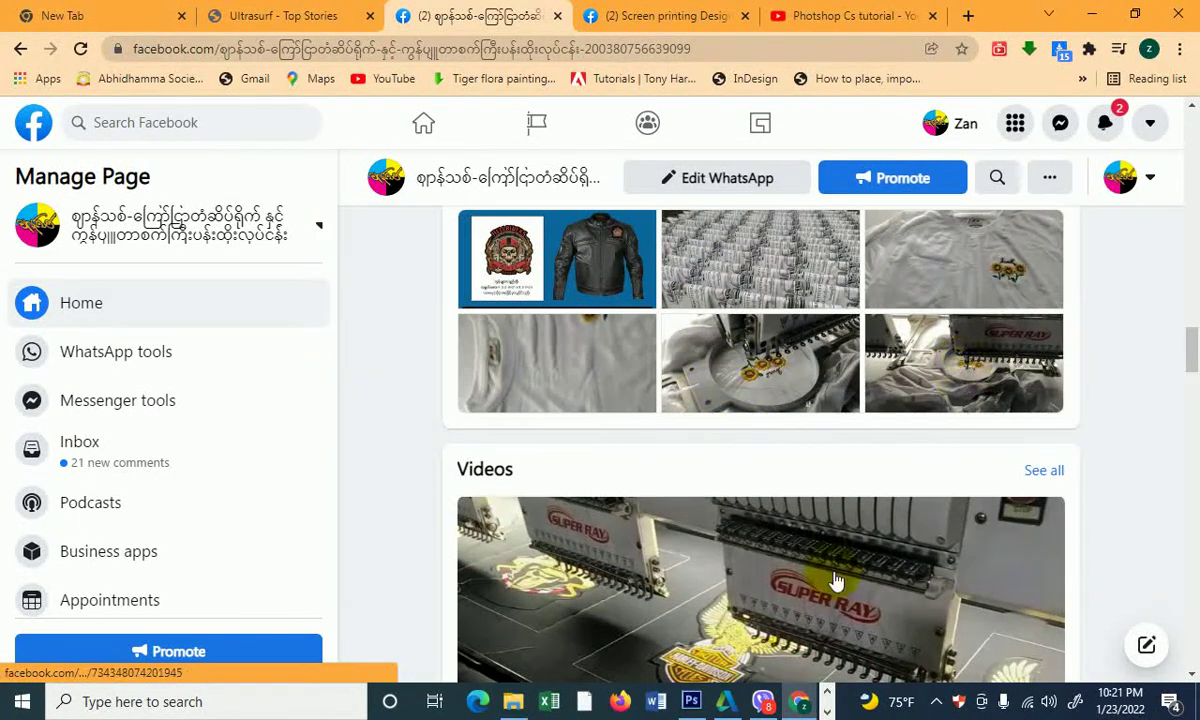
scroll(834, 578, "down", 1)
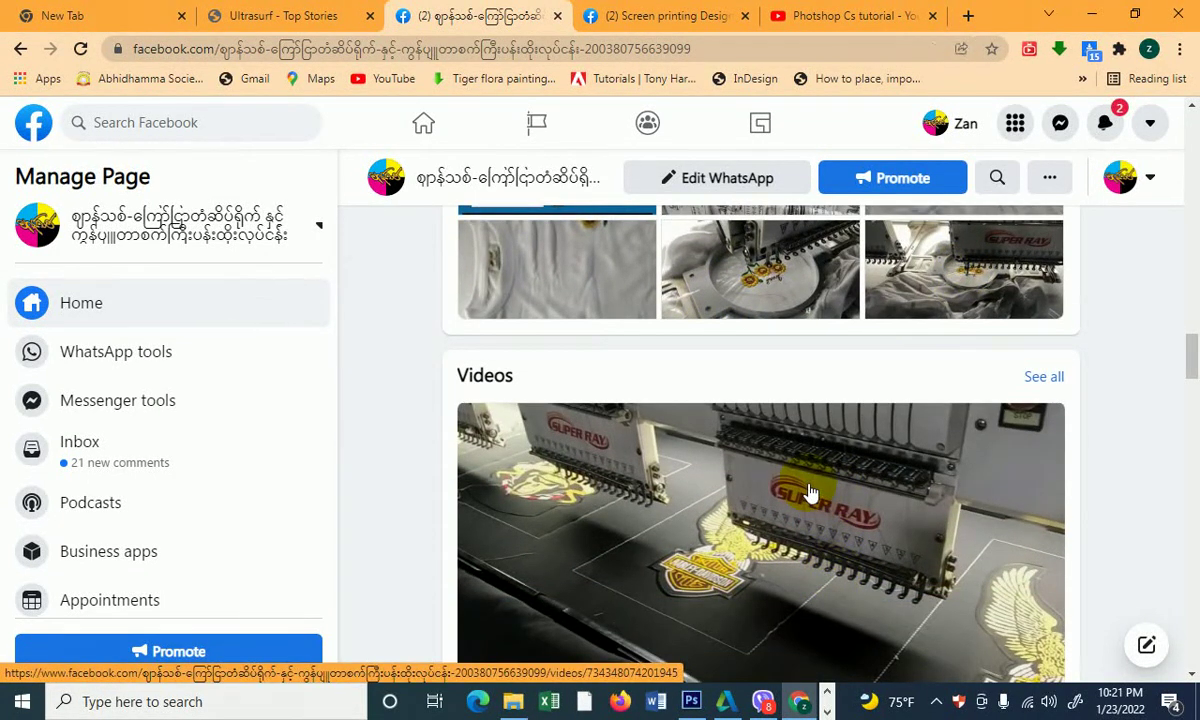
scroll(810, 492, "down", 3)
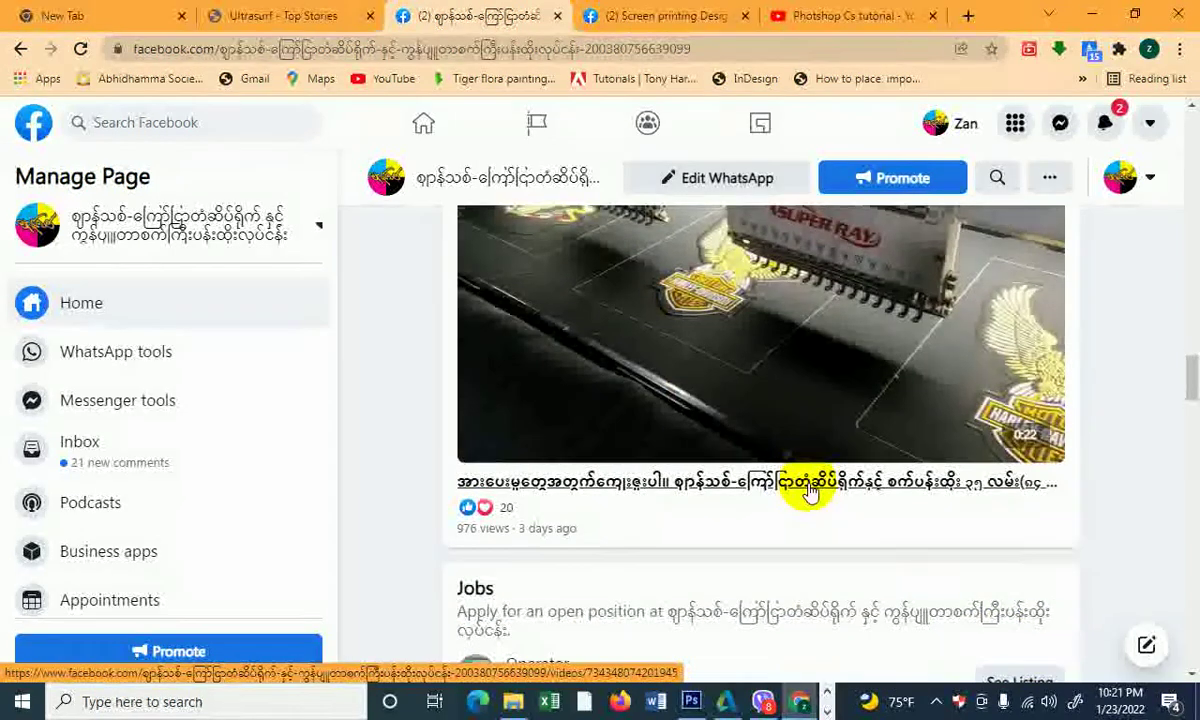
scroll(810, 492, "down", 3)
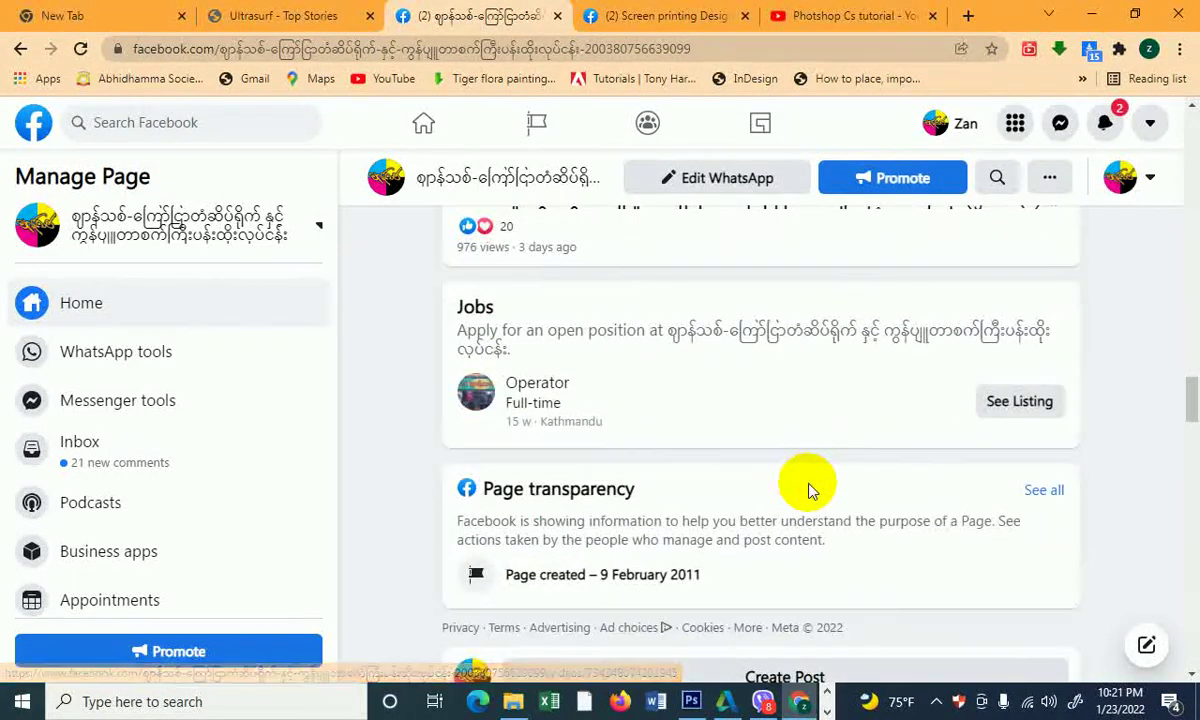
scroll(810, 492, "up", 4)
scroll(810, 490, "up", 1)
scroll(810, 490, "up", 4)
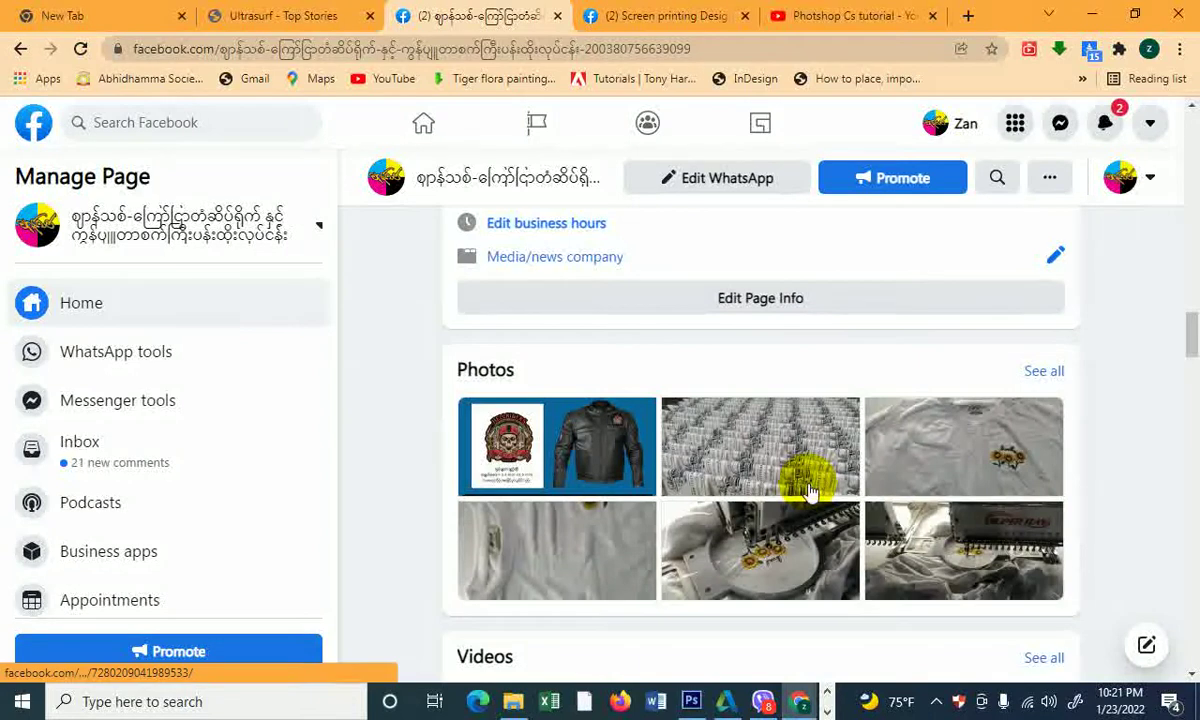
scroll(810, 490, "up", 3)
scroll(810, 490, "down", 5)
scroll(810, 490, "down", 4)
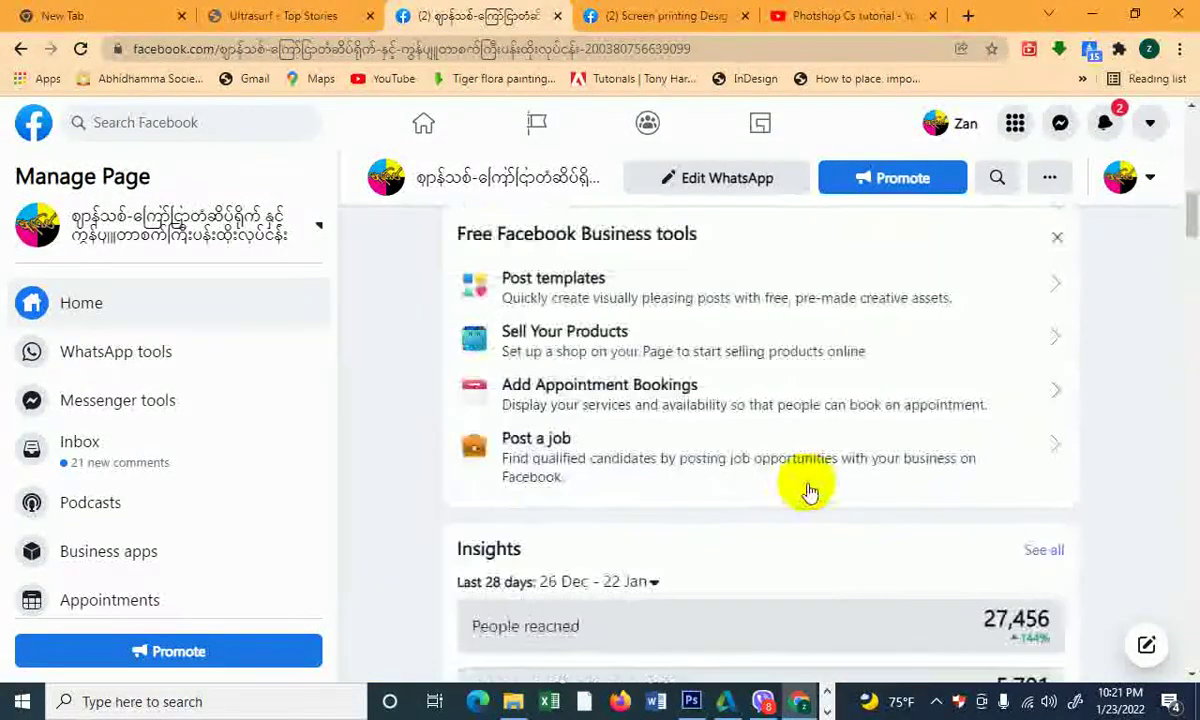
scroll(810, 492, "up", 5)
scroll(810, 490, "up", 5)
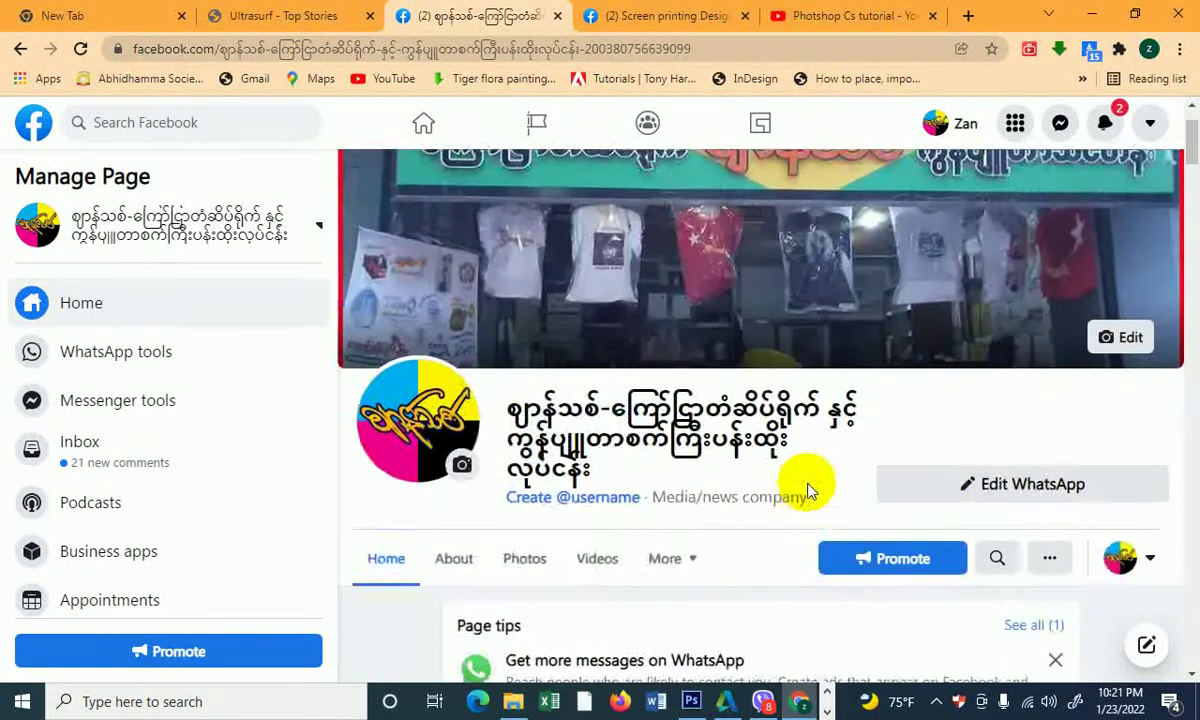